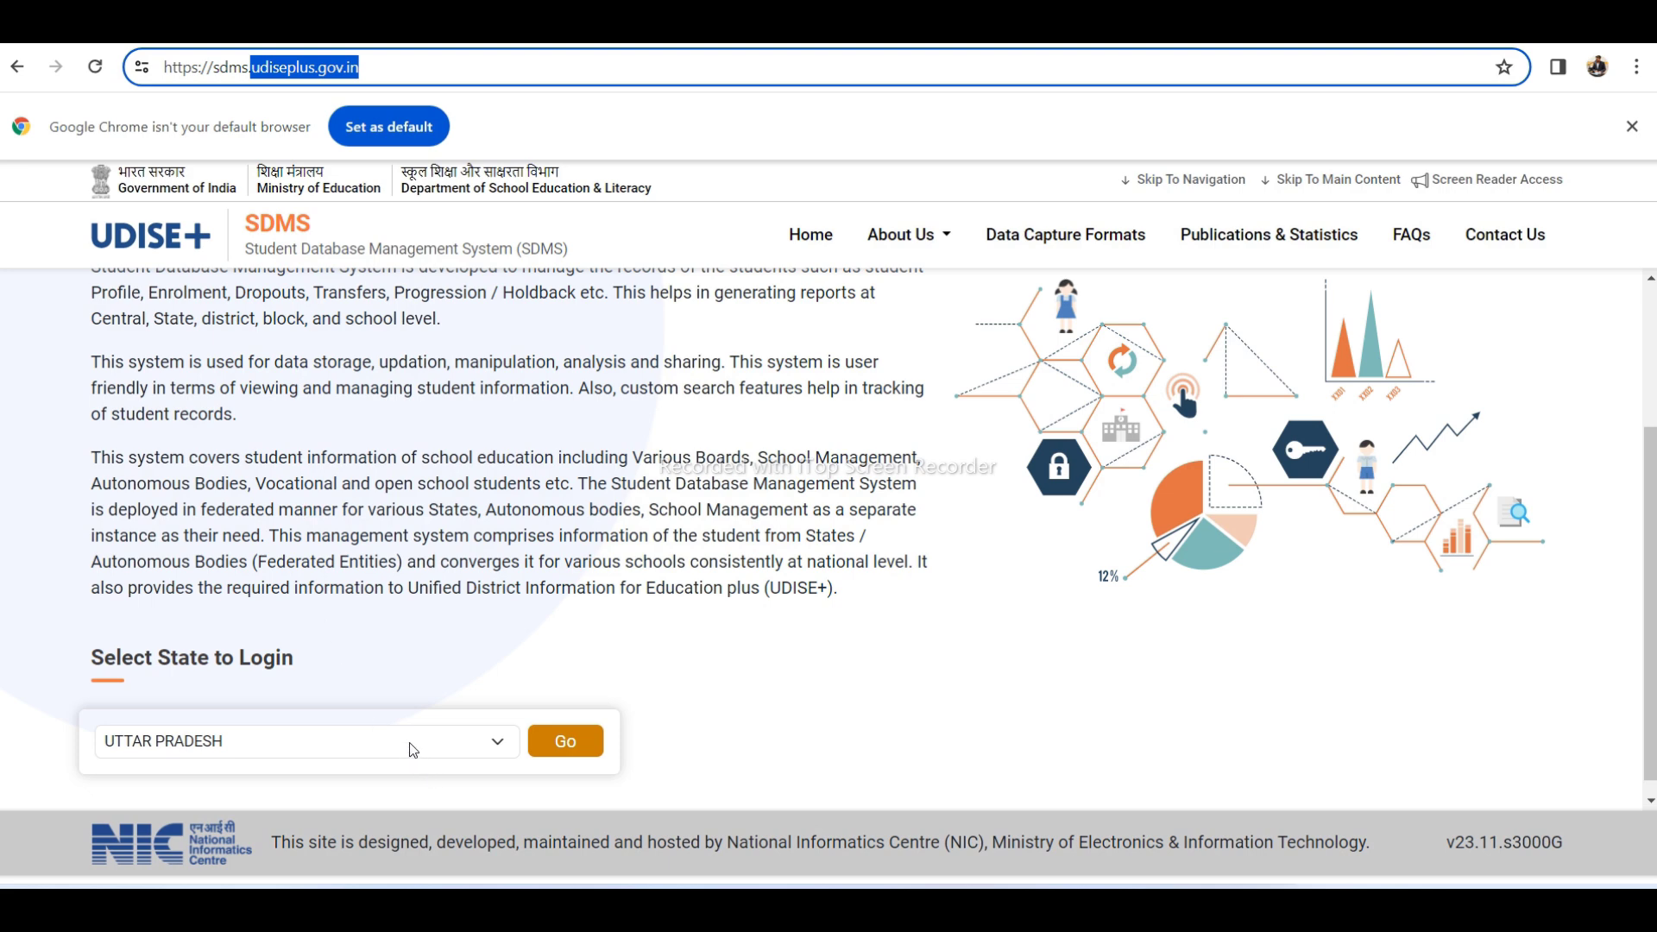
# Proceed to the Uttar Pradesh student portal, enter academic year 2023-24 and dismiss the School Information notice
pyautogui.click(572, 758)
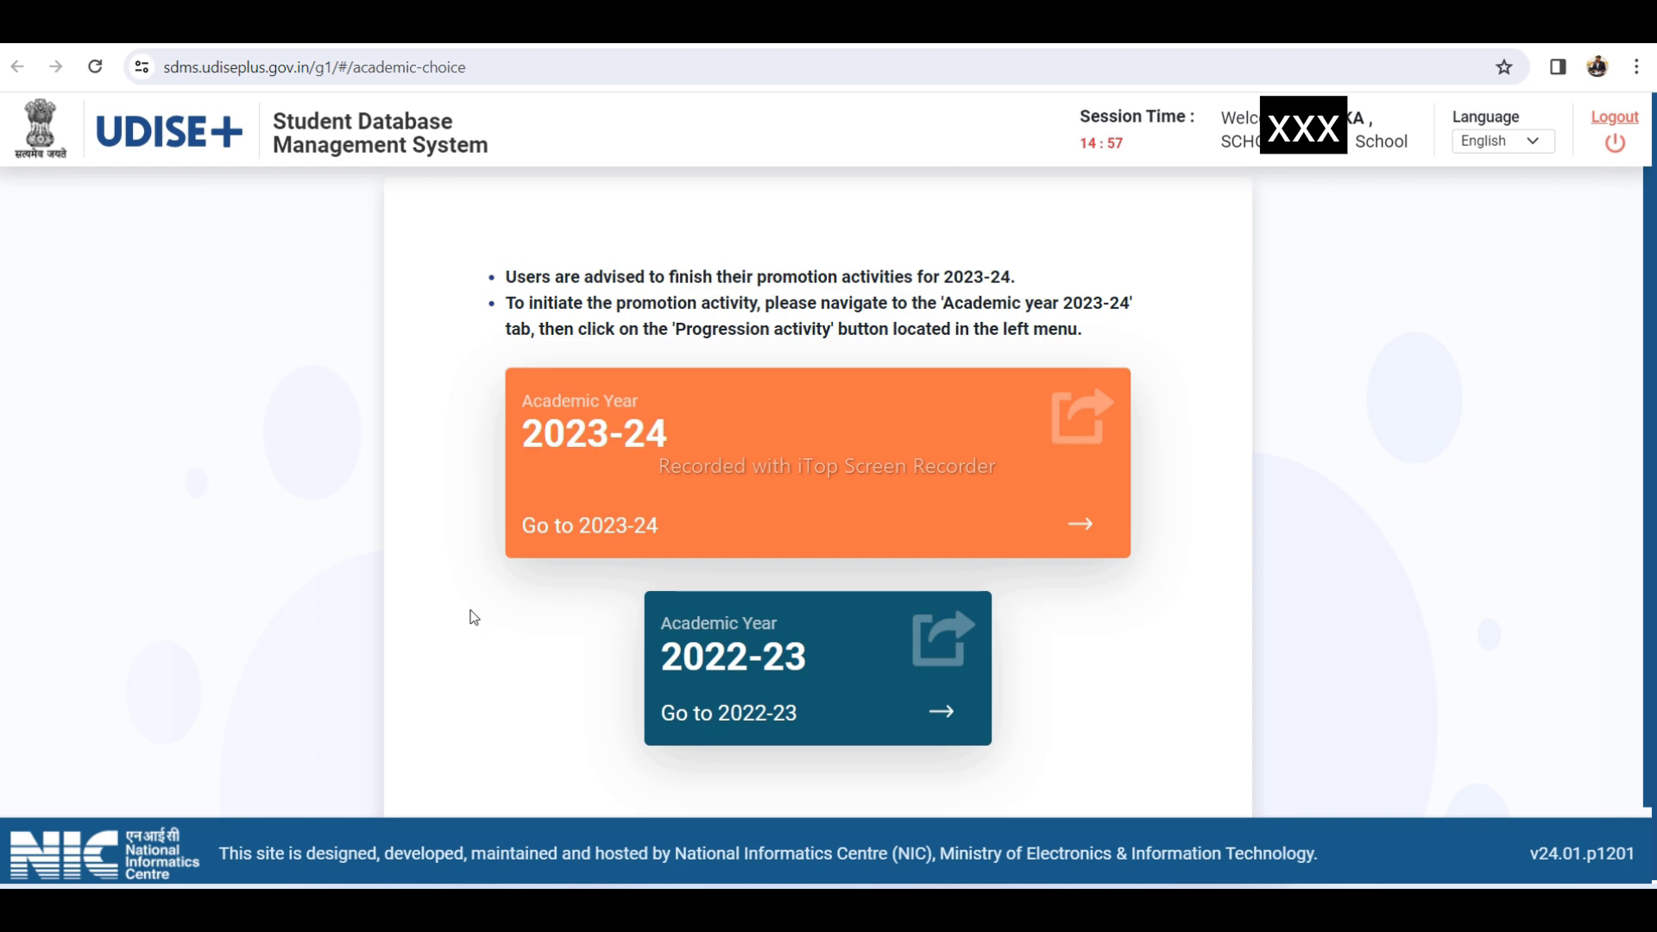
pyautogui.click(670, 472)
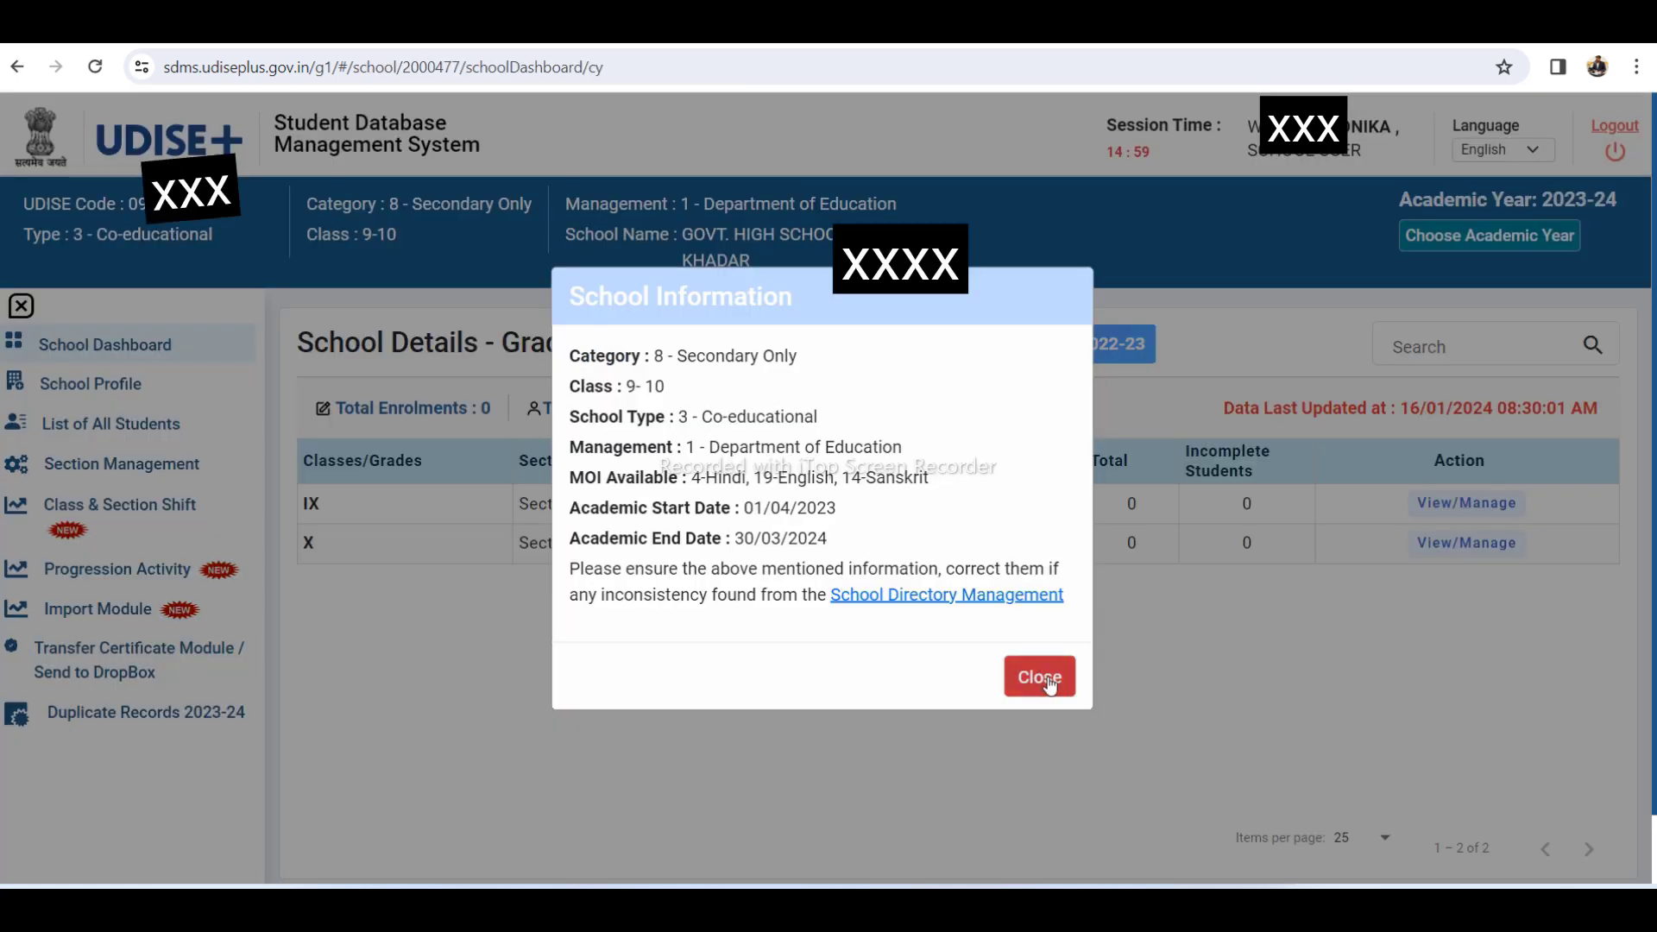
pyautogui.click(1047, 677)
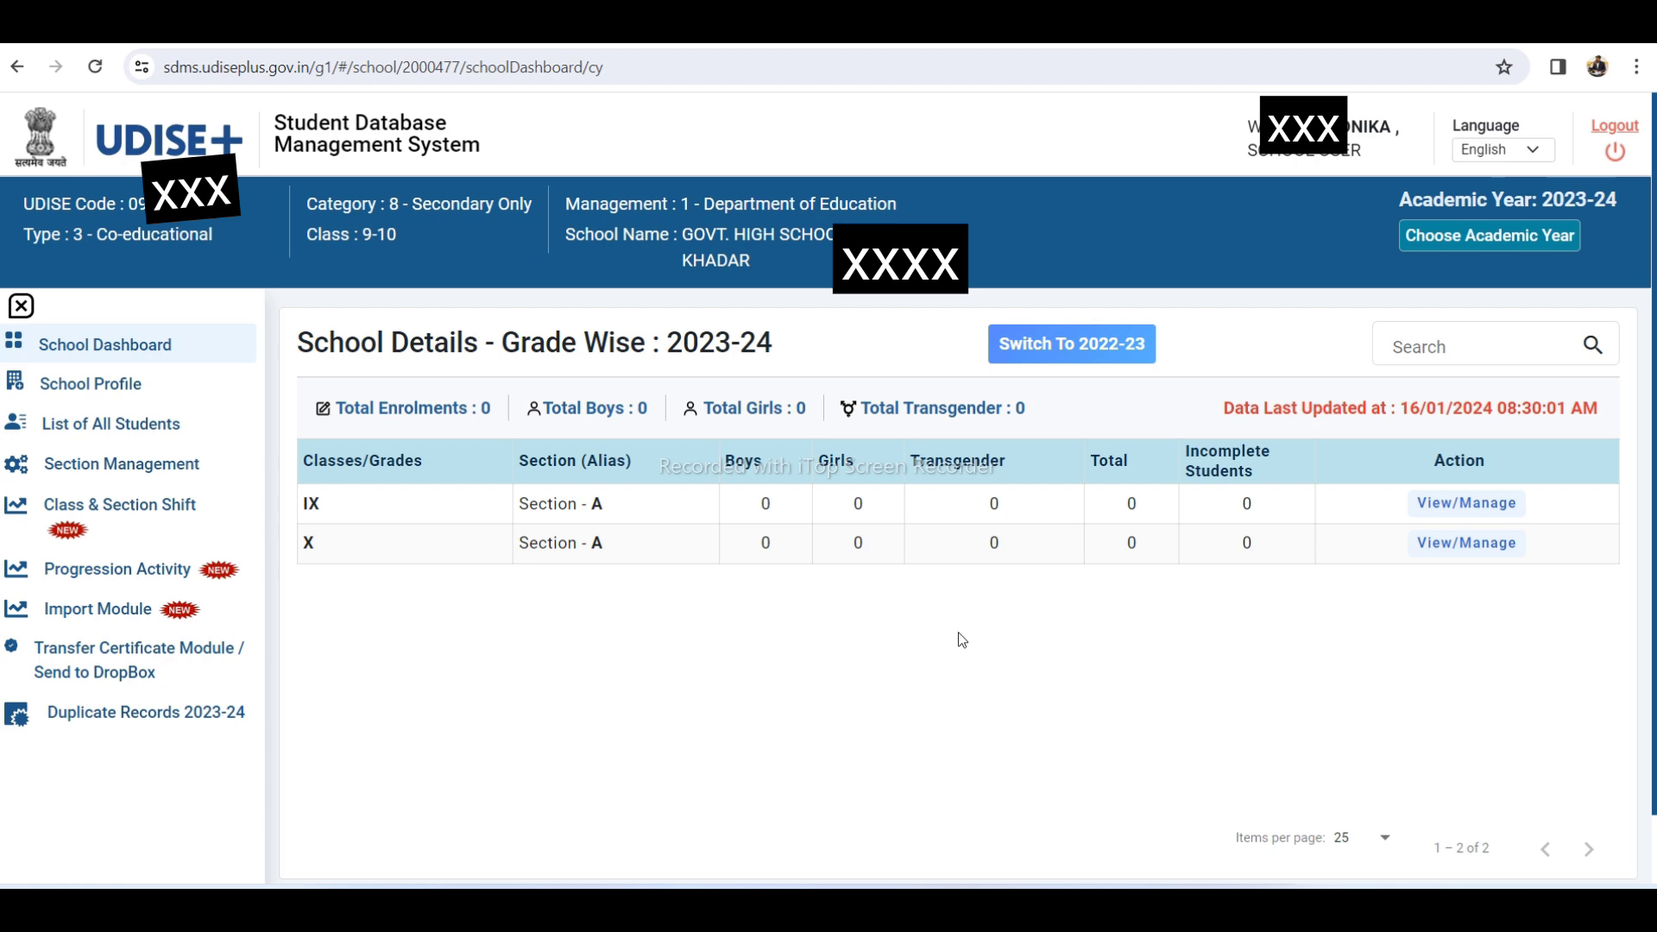
# Go to the Progression Module and list the class IX, section A students eligible for promotion
pyautogui.click(100, 577)
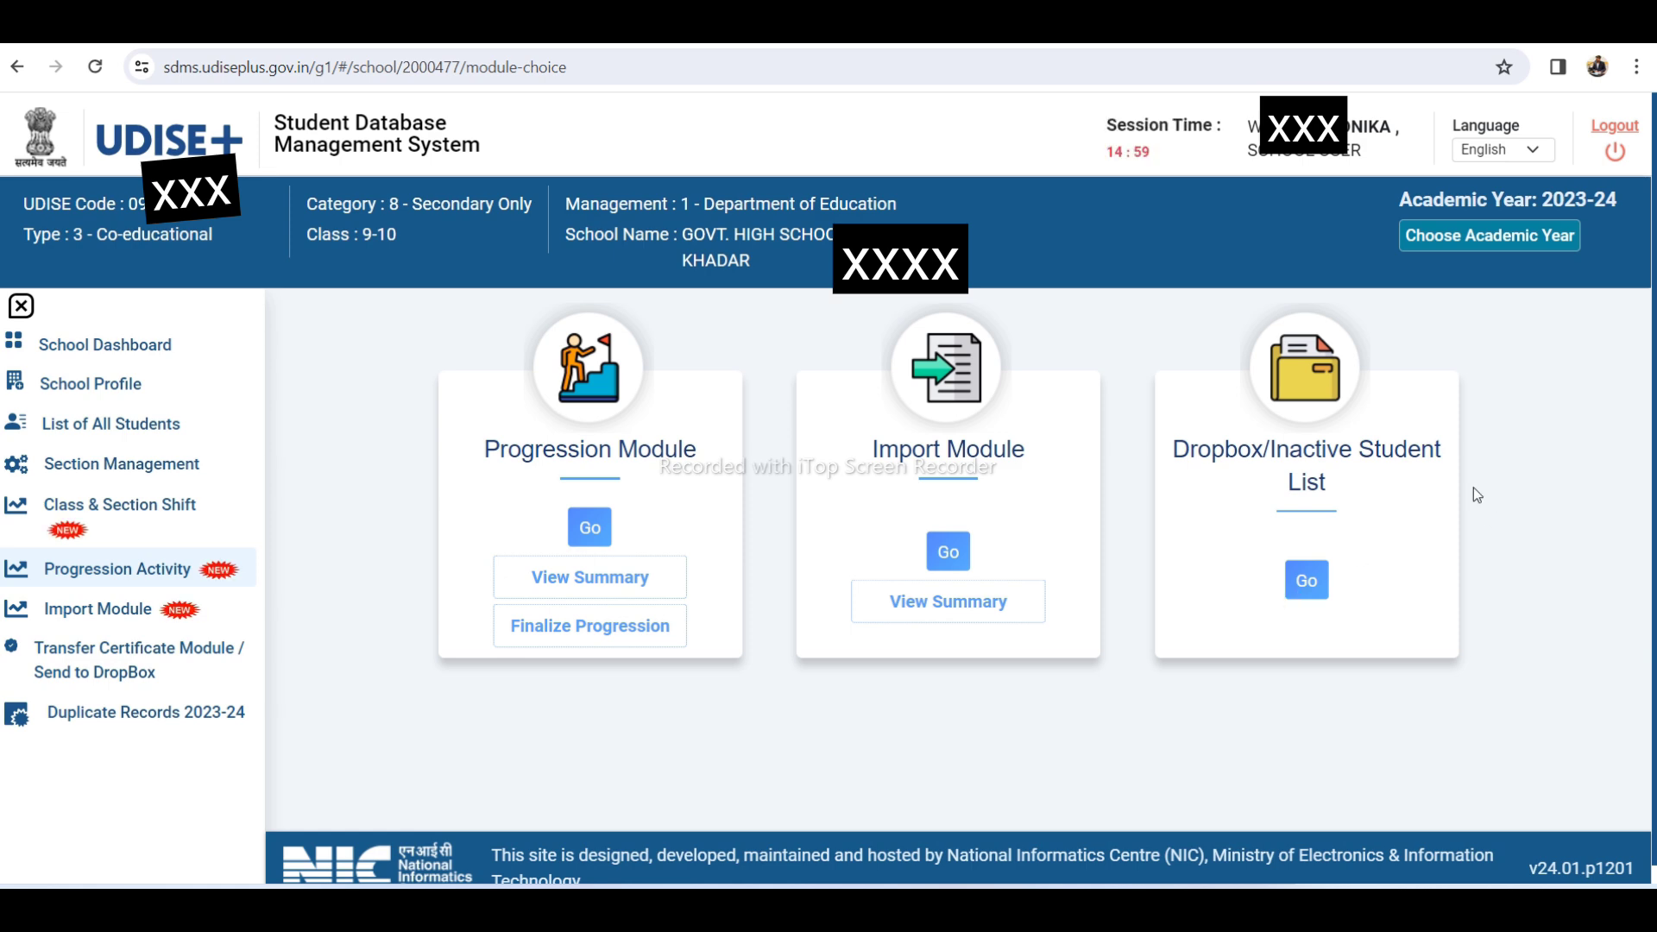
pyautogui.click(595, 536)
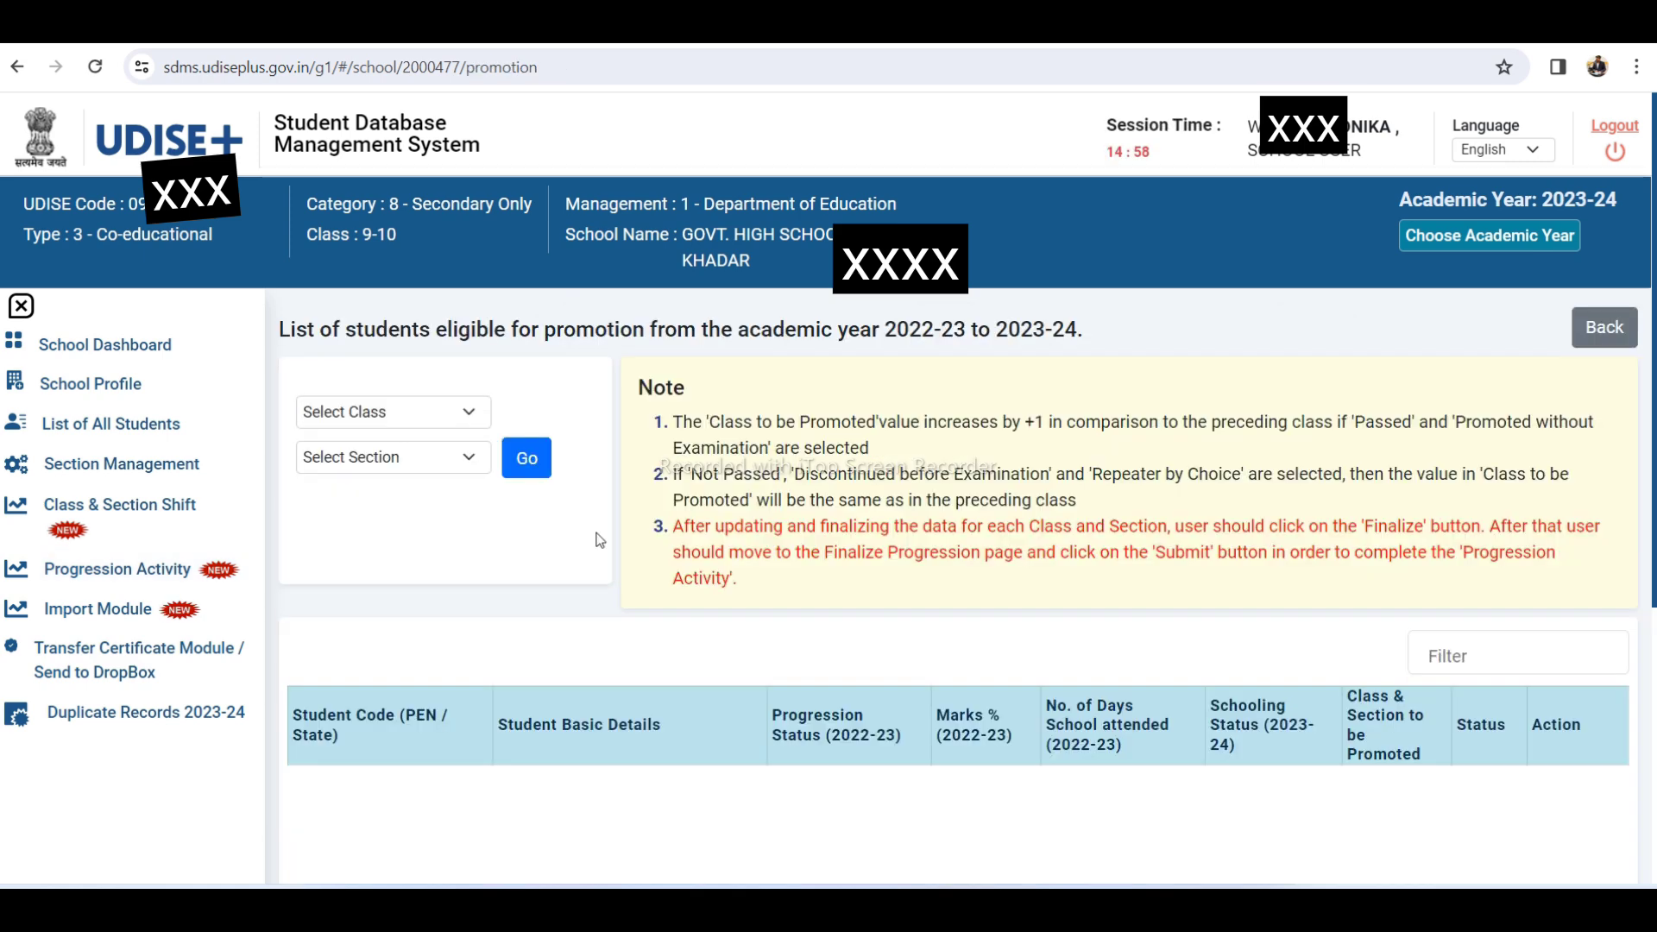
pyautogui.click(424, 414)
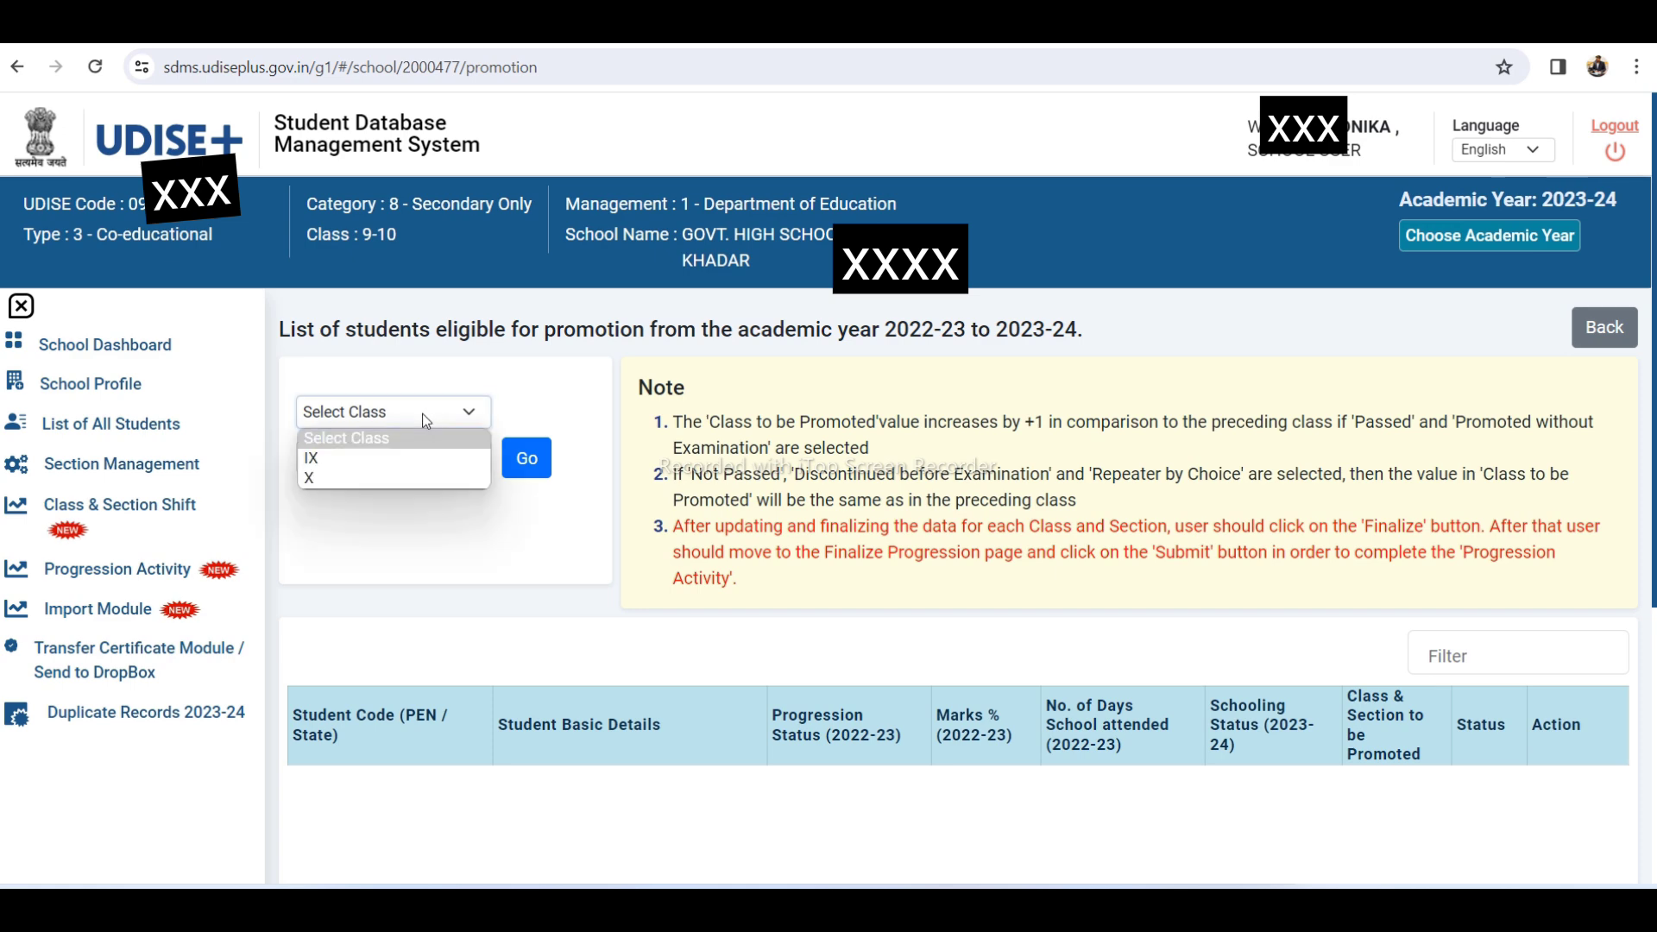
pyautogui.click(376, 460)
pyautogui.click(375, 459)
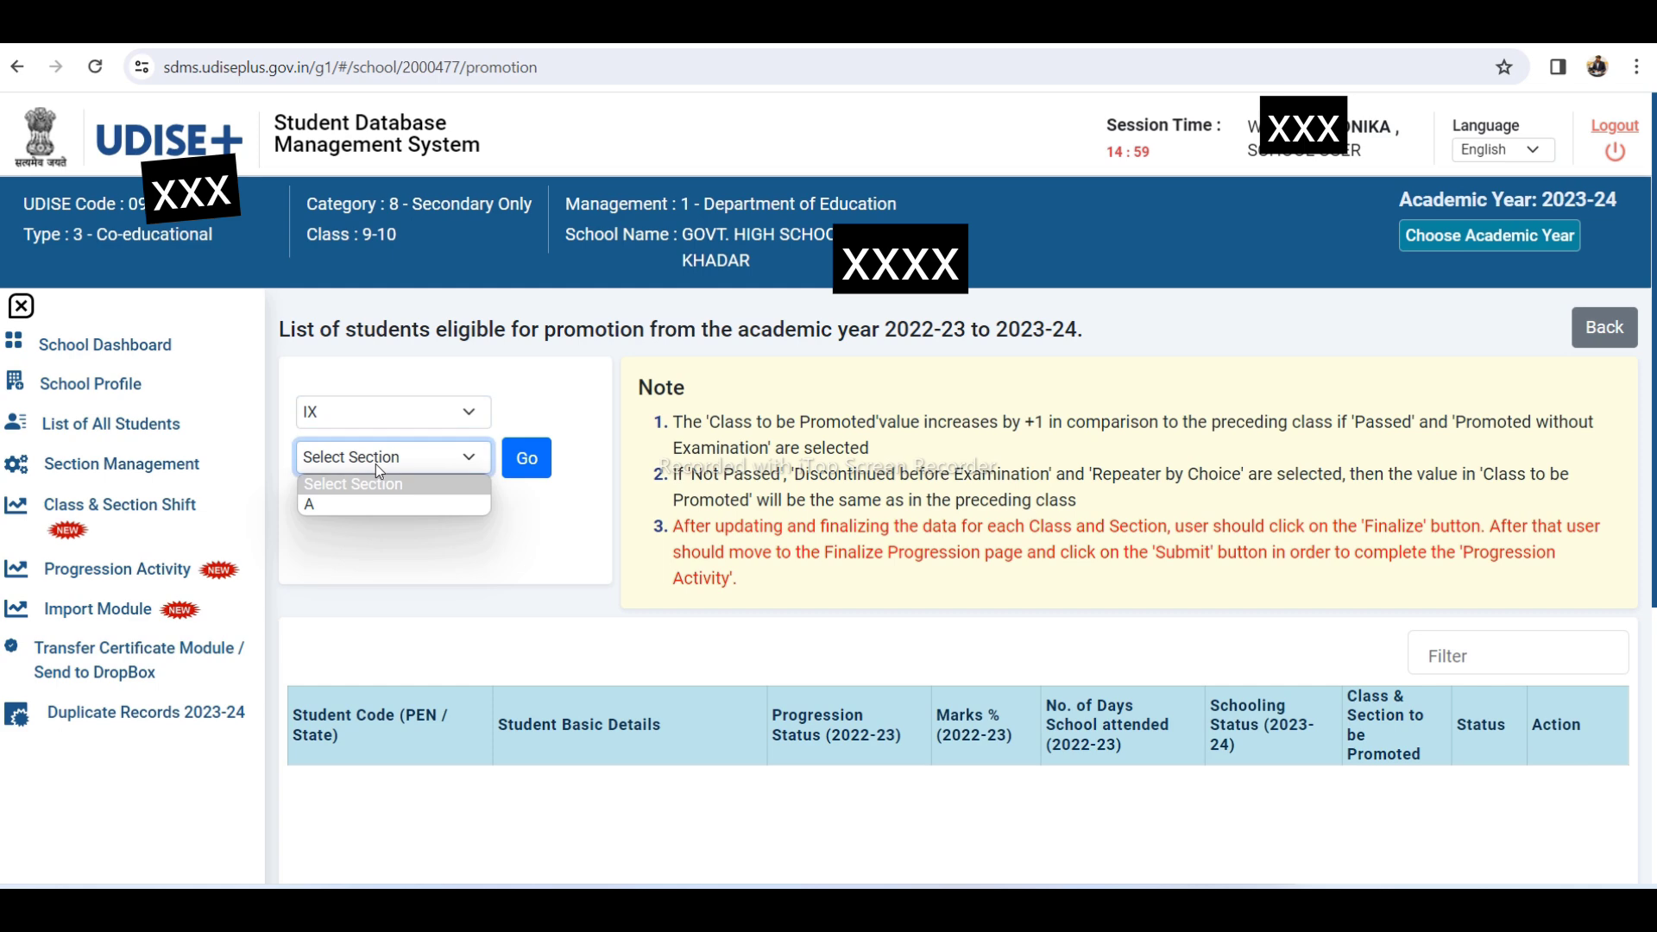
pyautogui.click(344, 508)
pyautogui.click(533, 464)
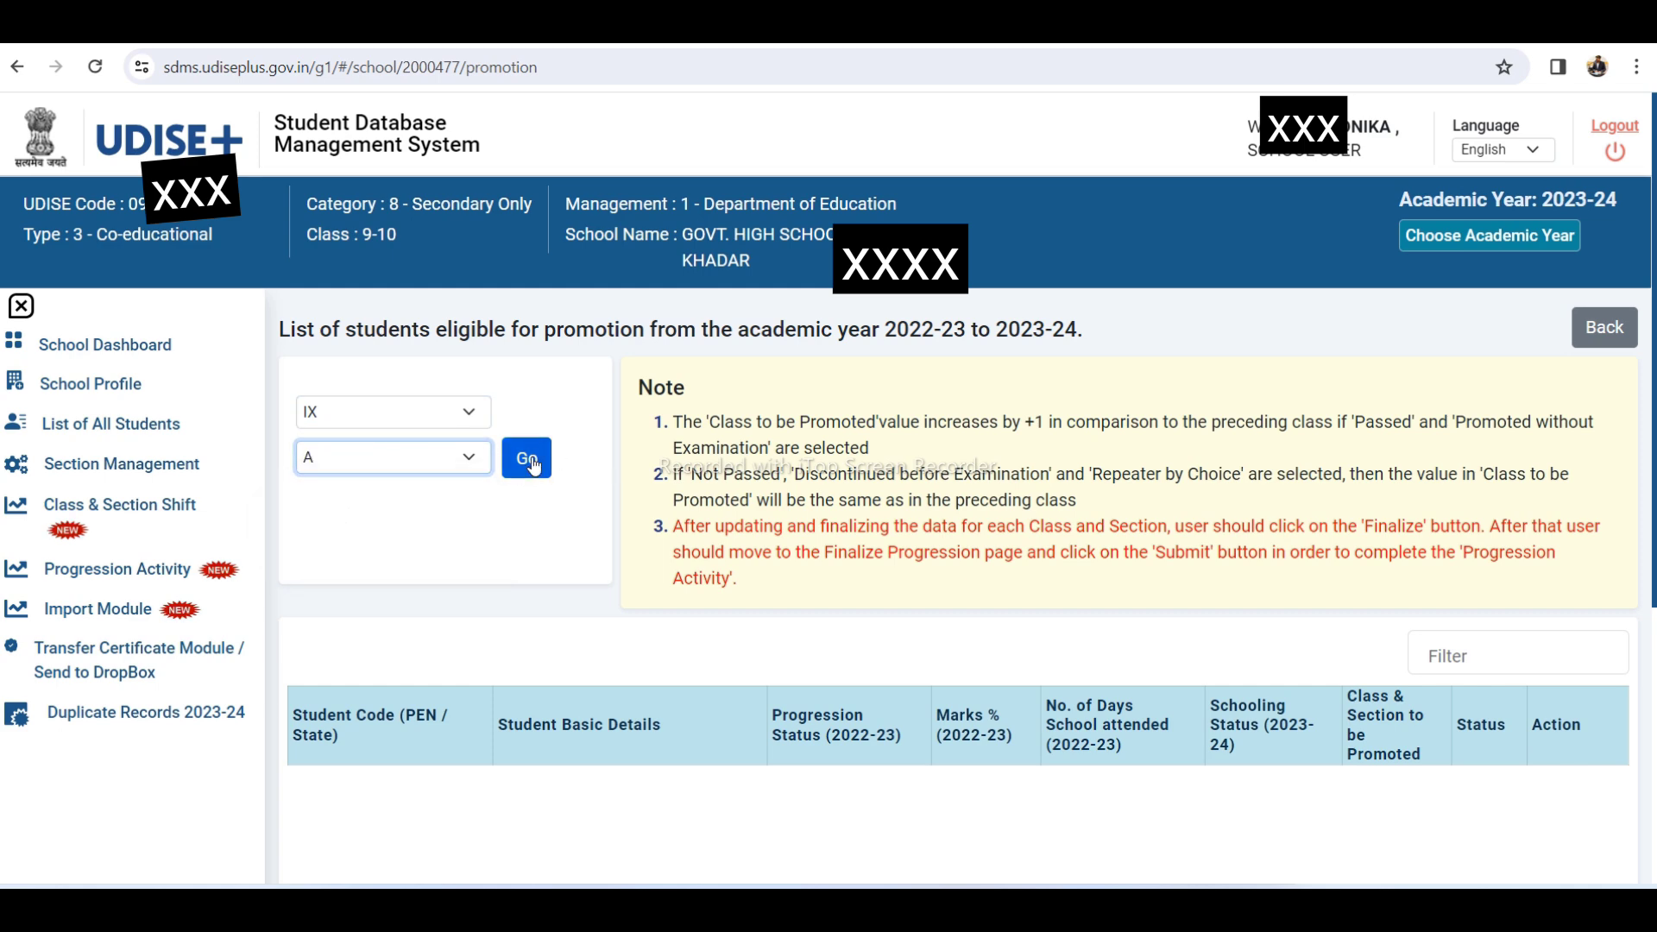
pyautogui.click(533, 464)
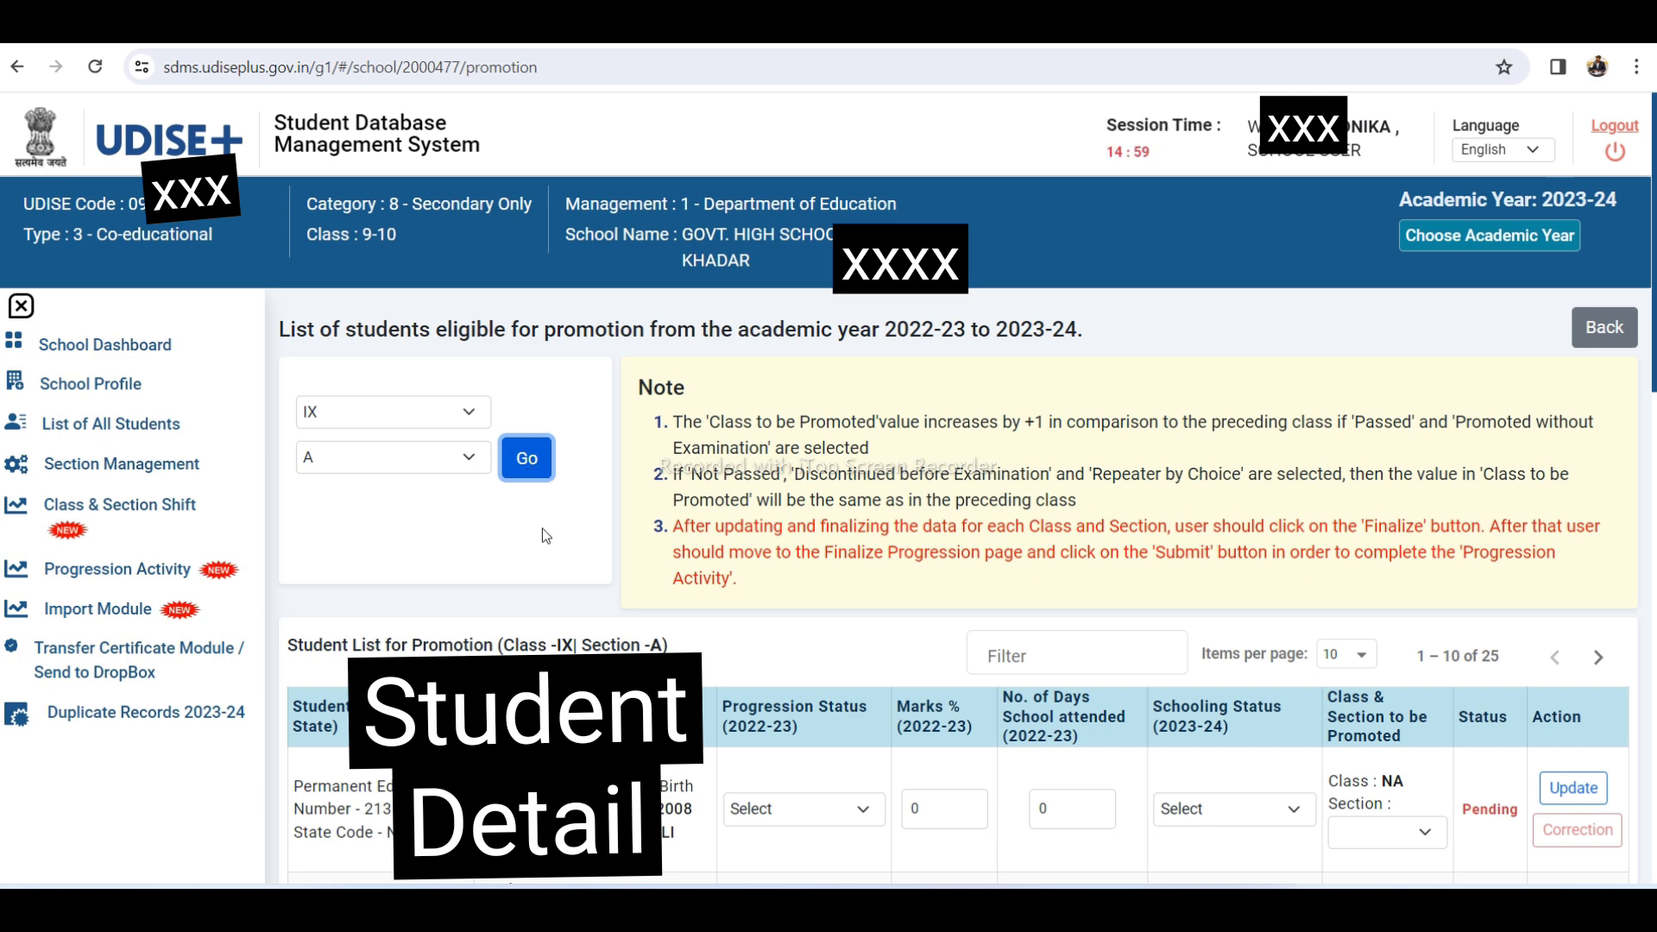
# Examine the class IX section A promotion list and the first student's Permanent Education Number entry
pyautogui.scroll(-2, 544, 527)
pyautogui.scroll(2, 546, 528)
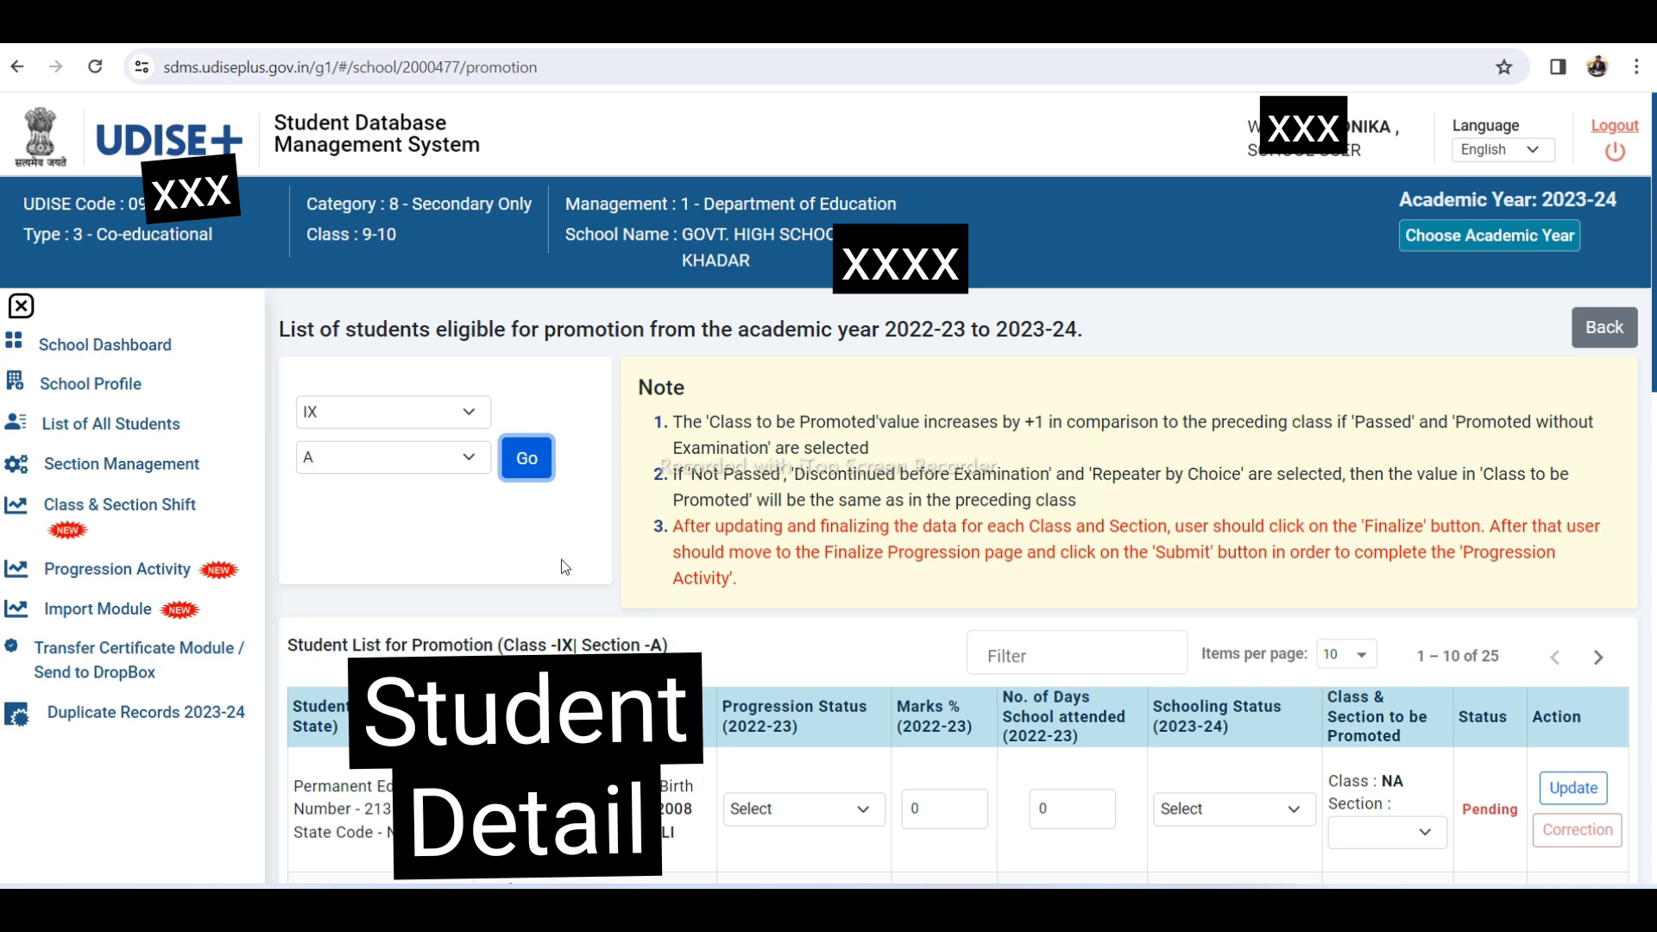
pyautogui.scroll(-4, 548, 534)
pyautogui.scroll(-2, 958, 587)
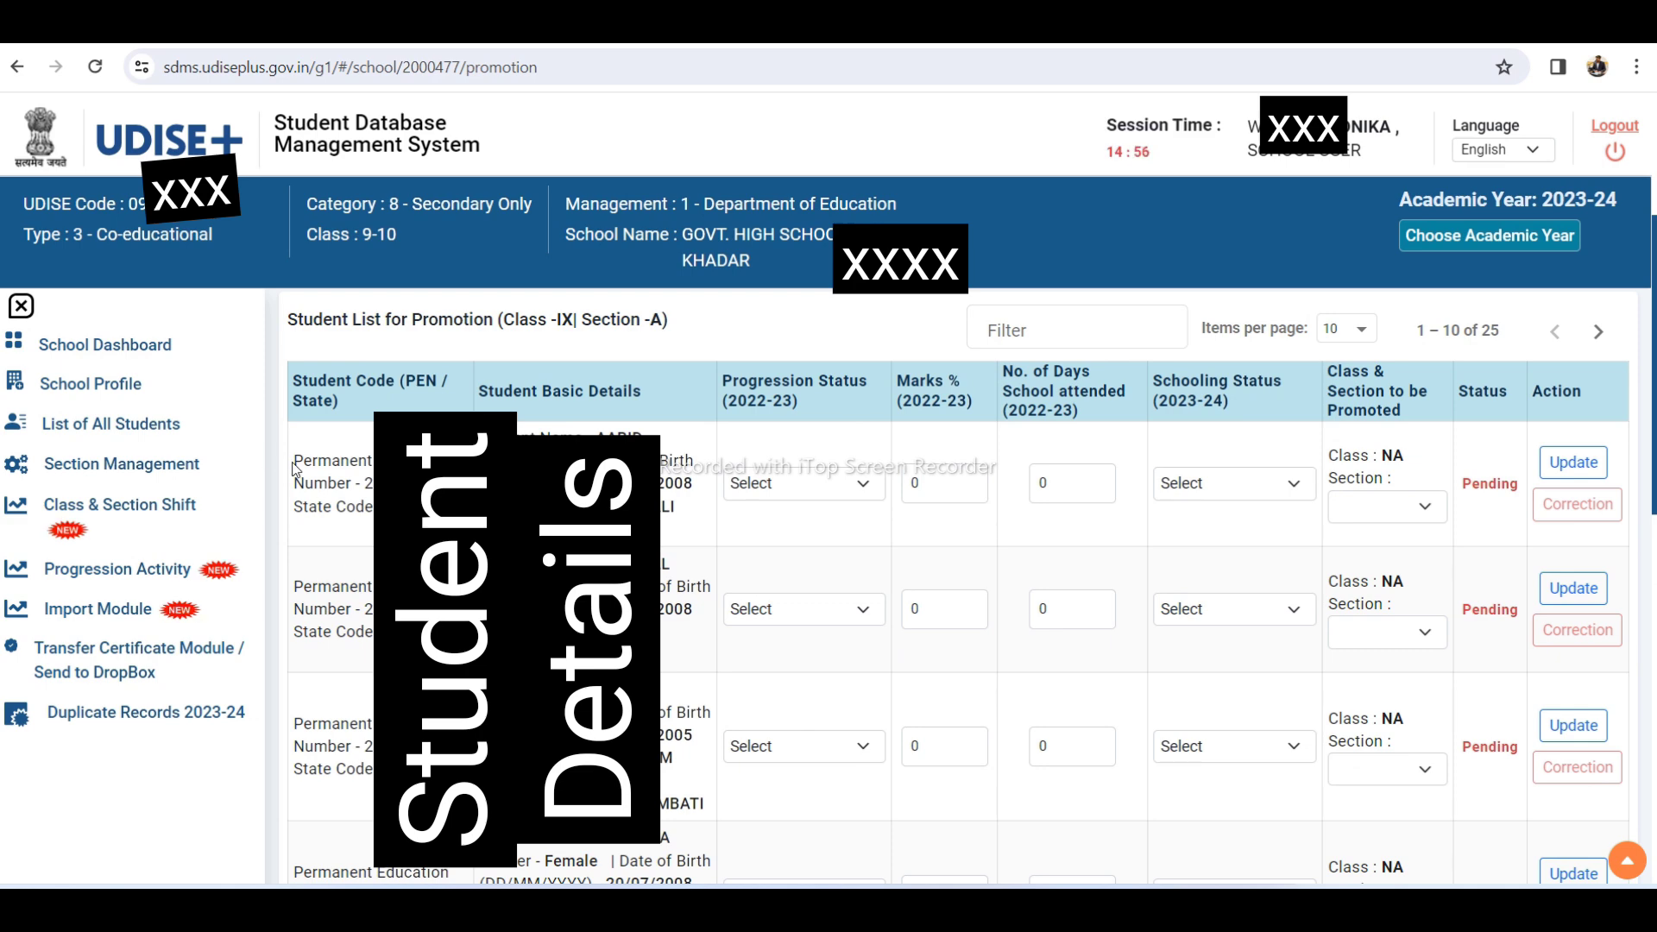
pyautogui.moveTo(294, 459); pyautogui.dragTo(359, 486)
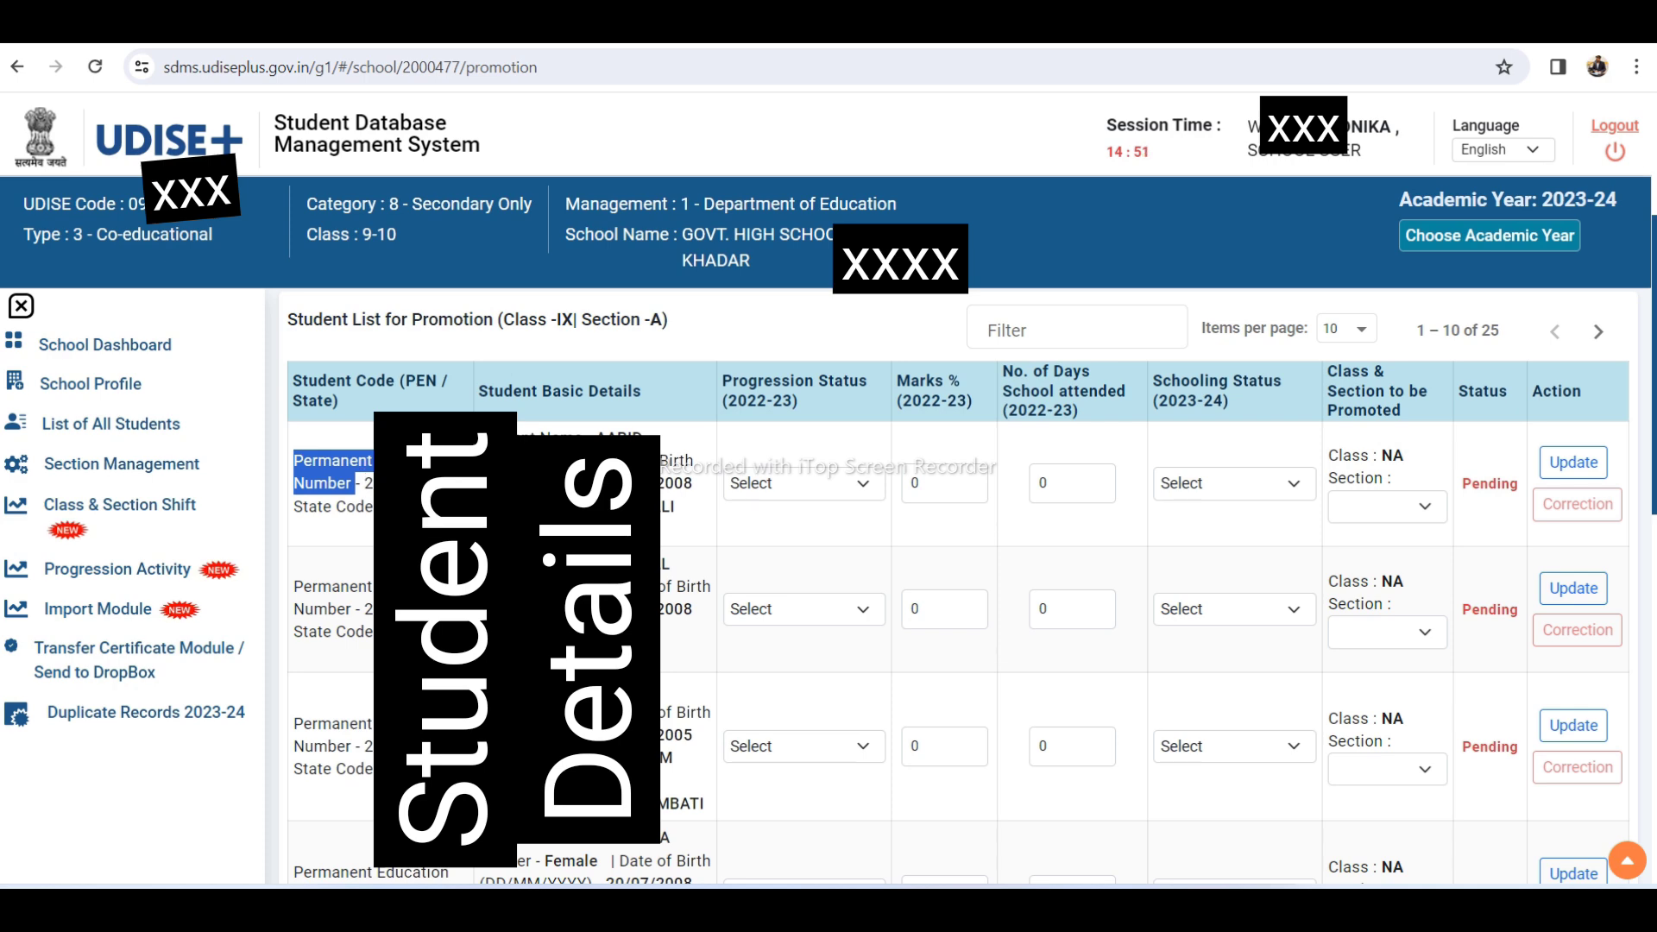
pyautogui.click(414, 492)
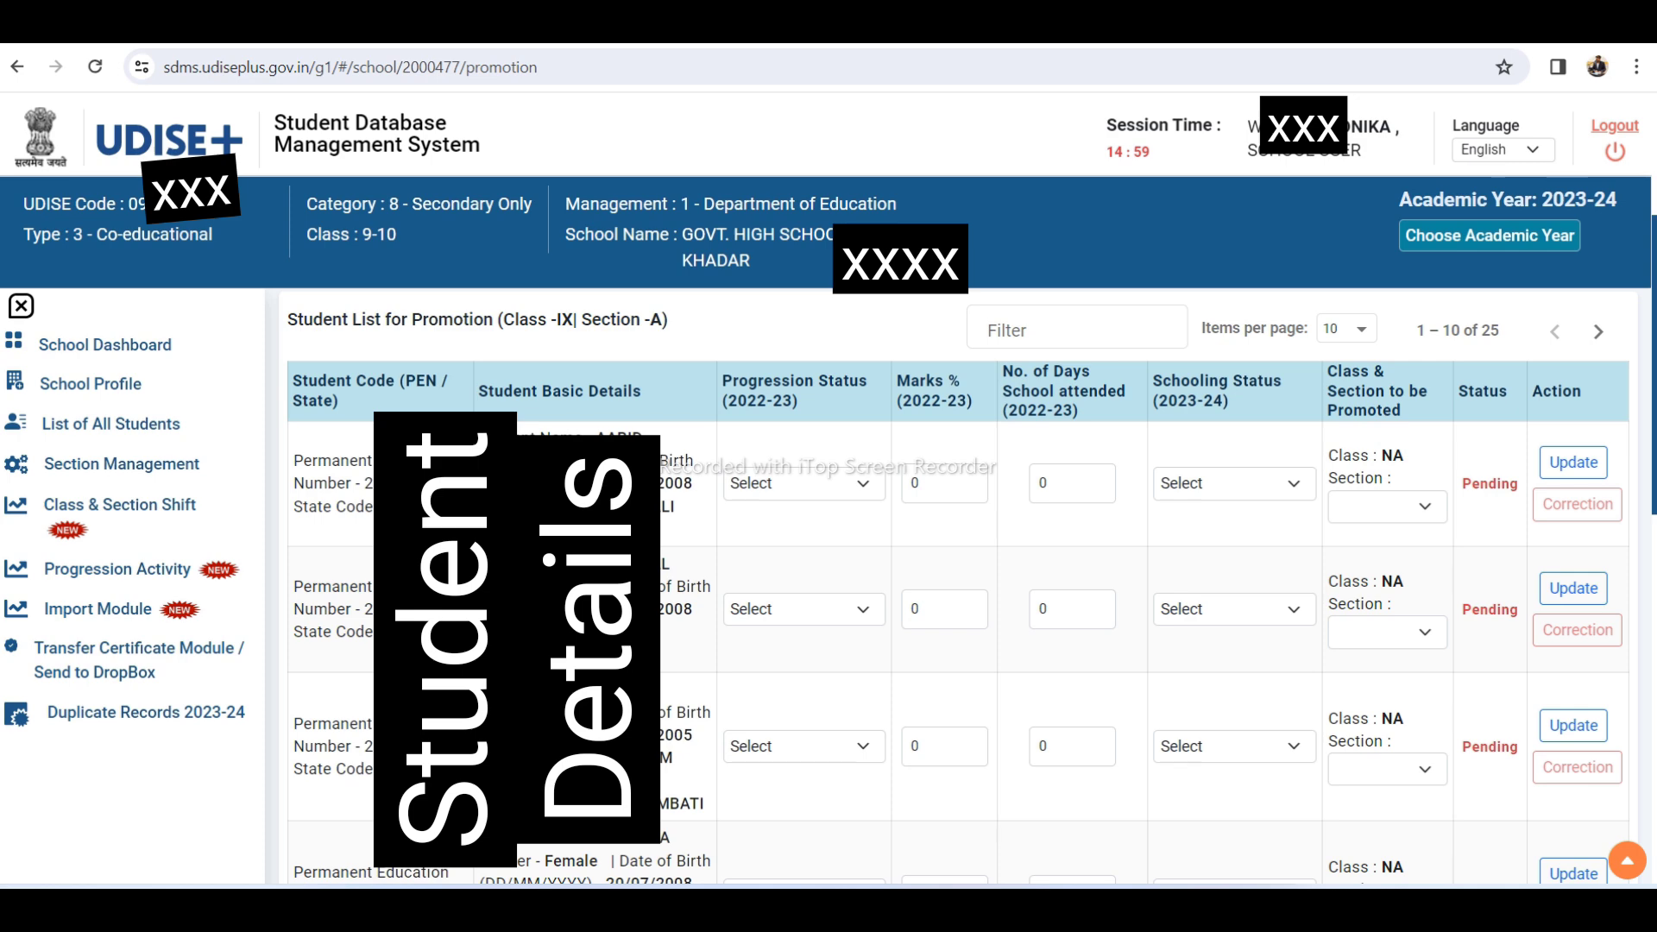
# Review the first student's 2022-23 progression status options and try Discontinued before Examination
pyautogui.click(789, 488)
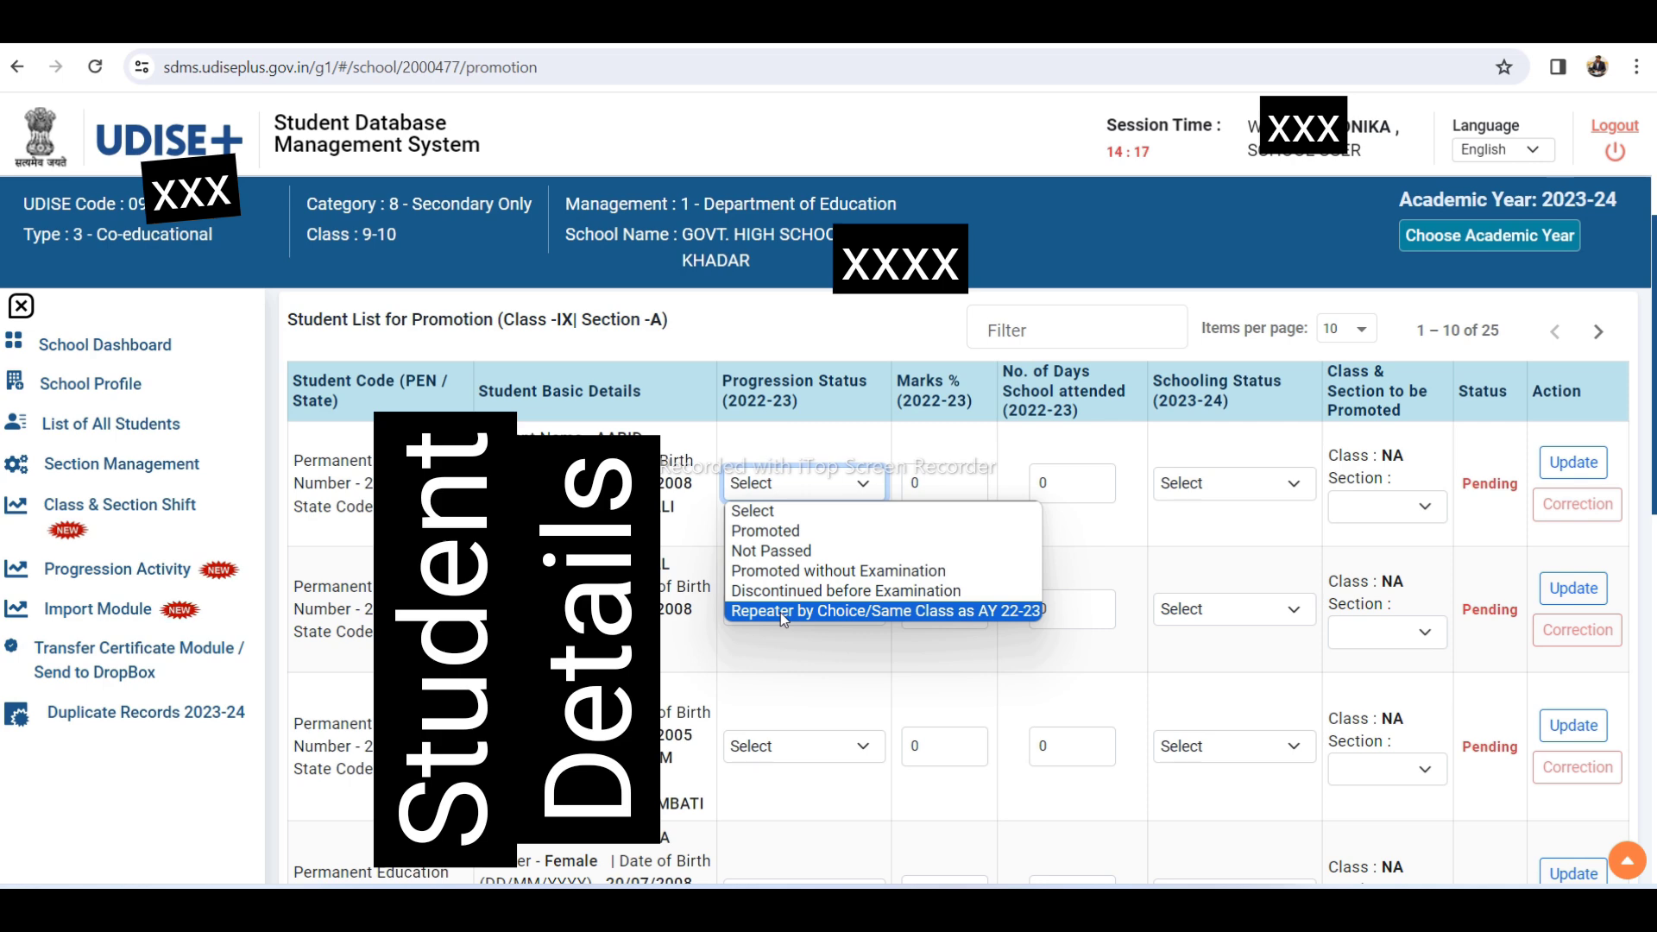
pyautogui.click(931, 489)
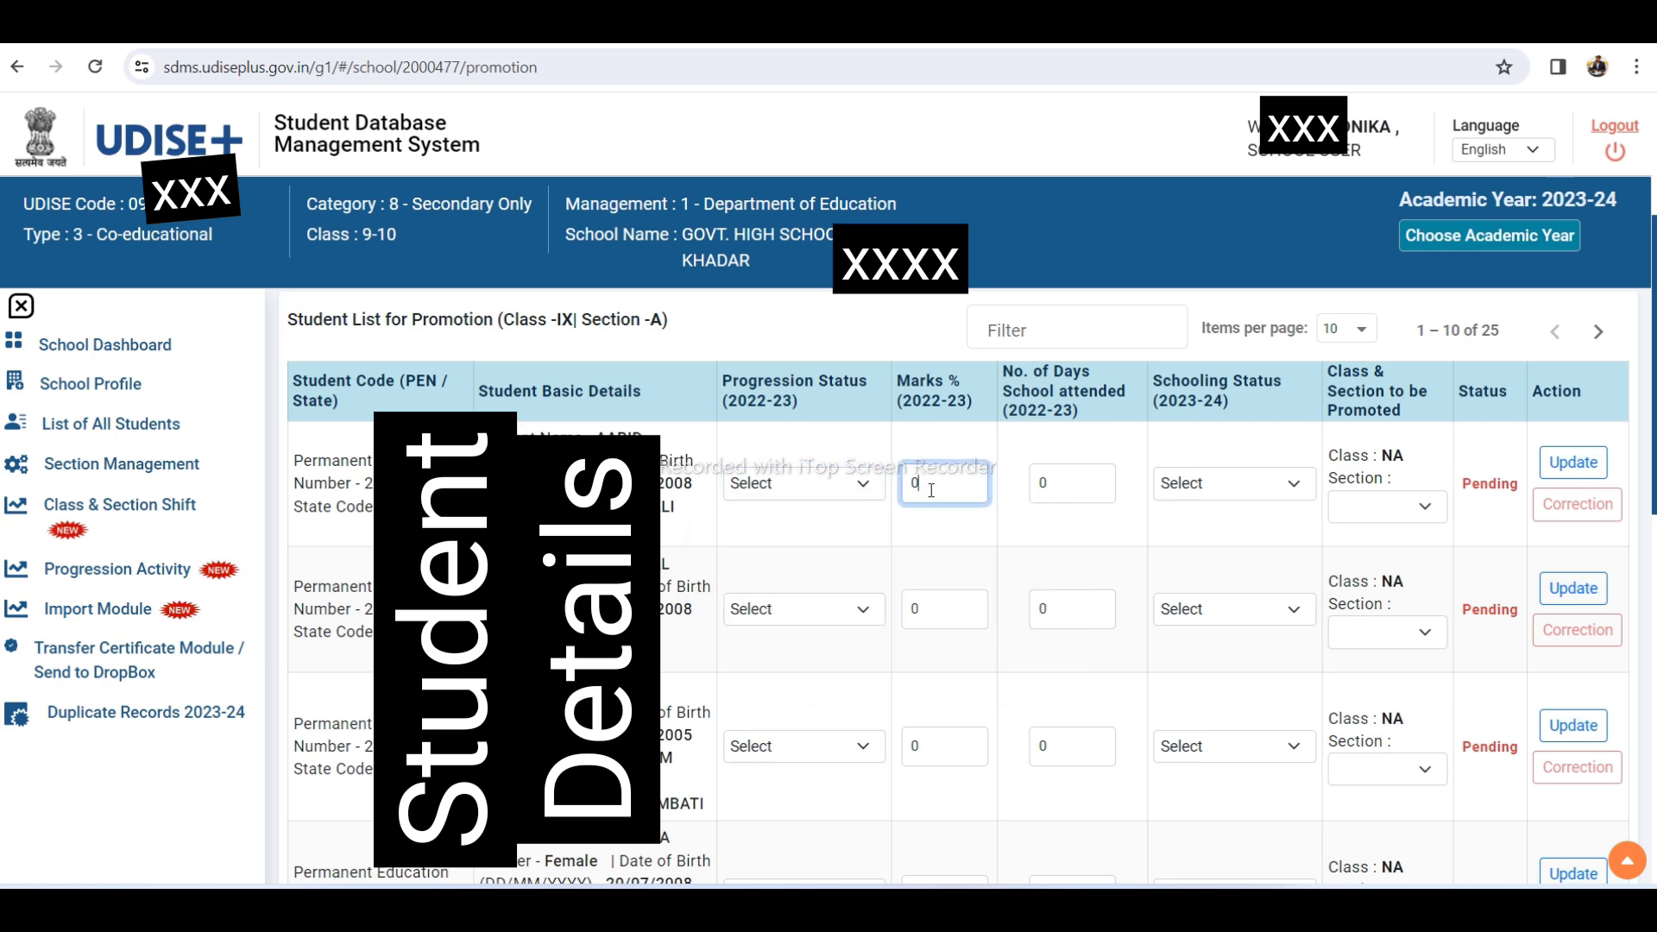
pyautogui.click(837, 497)
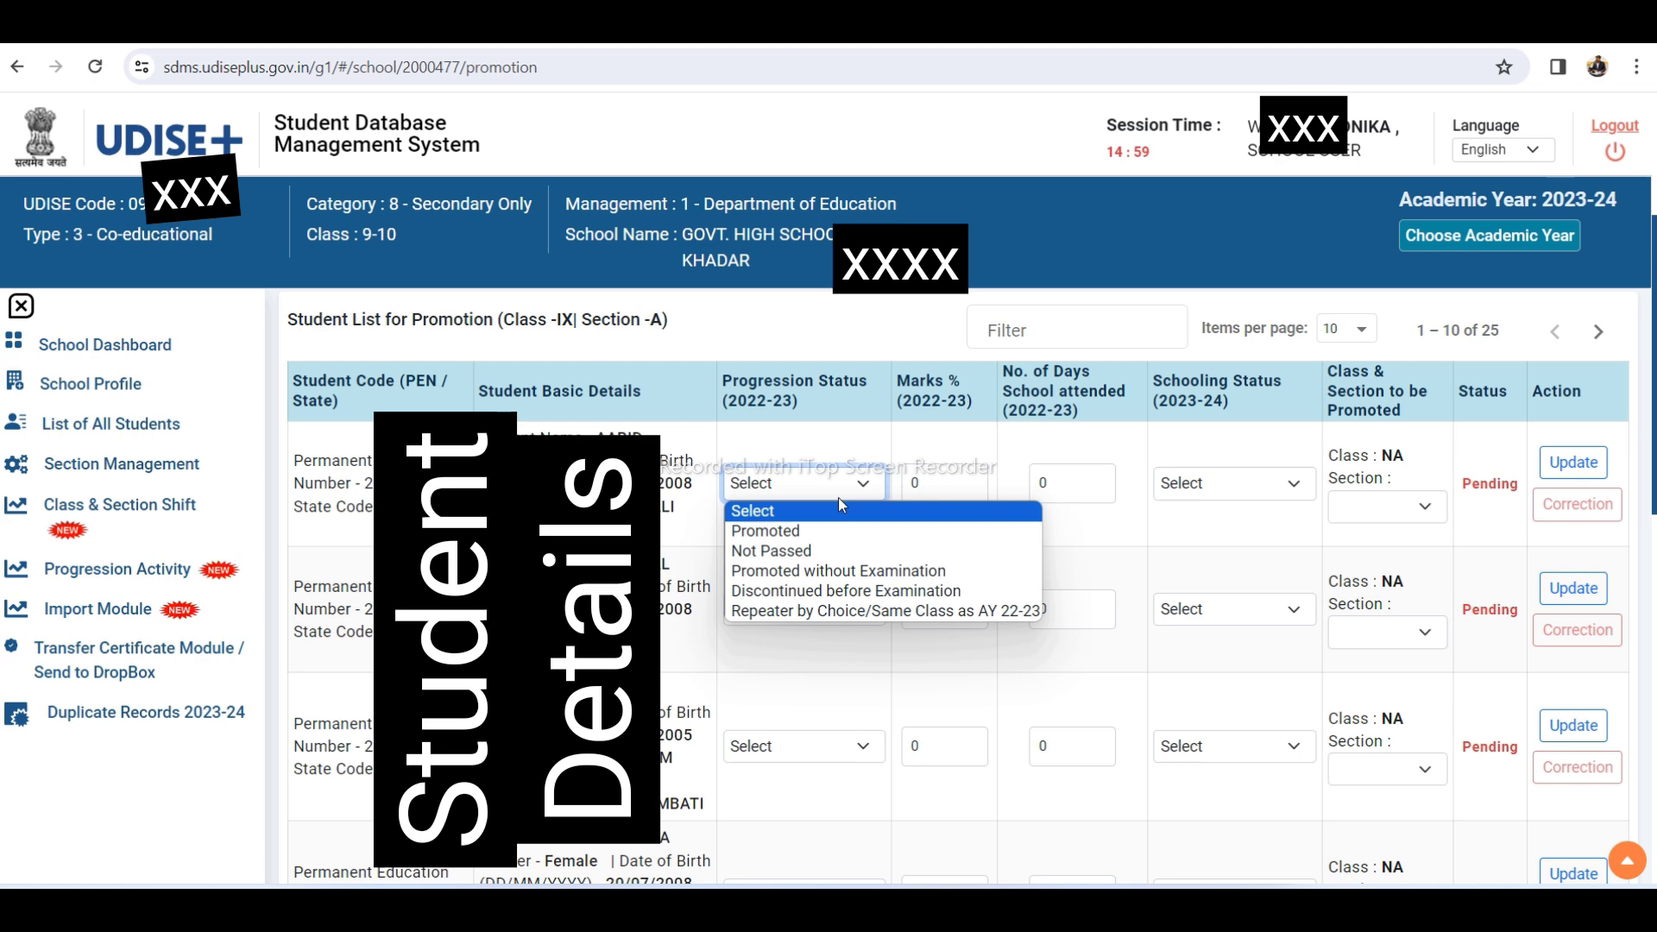
pyautogui.click(833, 596)
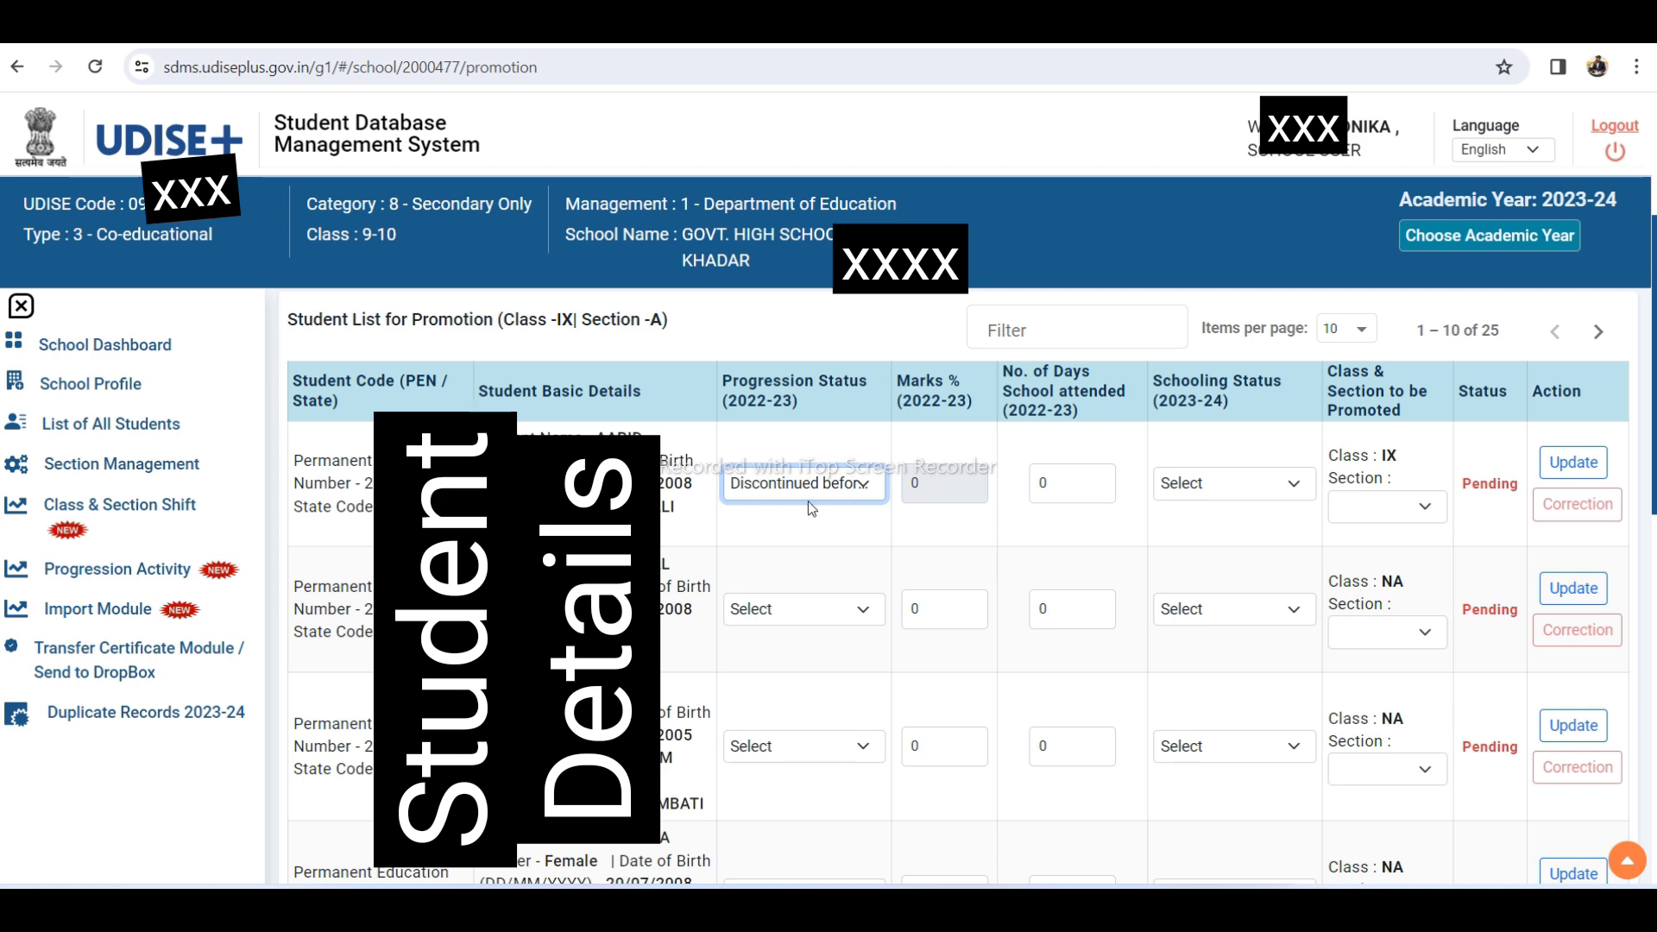
# Set the first student's 2022-23 progression status to Promoted and check the marks and attendance fields
pyautogui.click(810, 489)
pyautogui.click(780, 533)
pyautogui.click(945, 493)
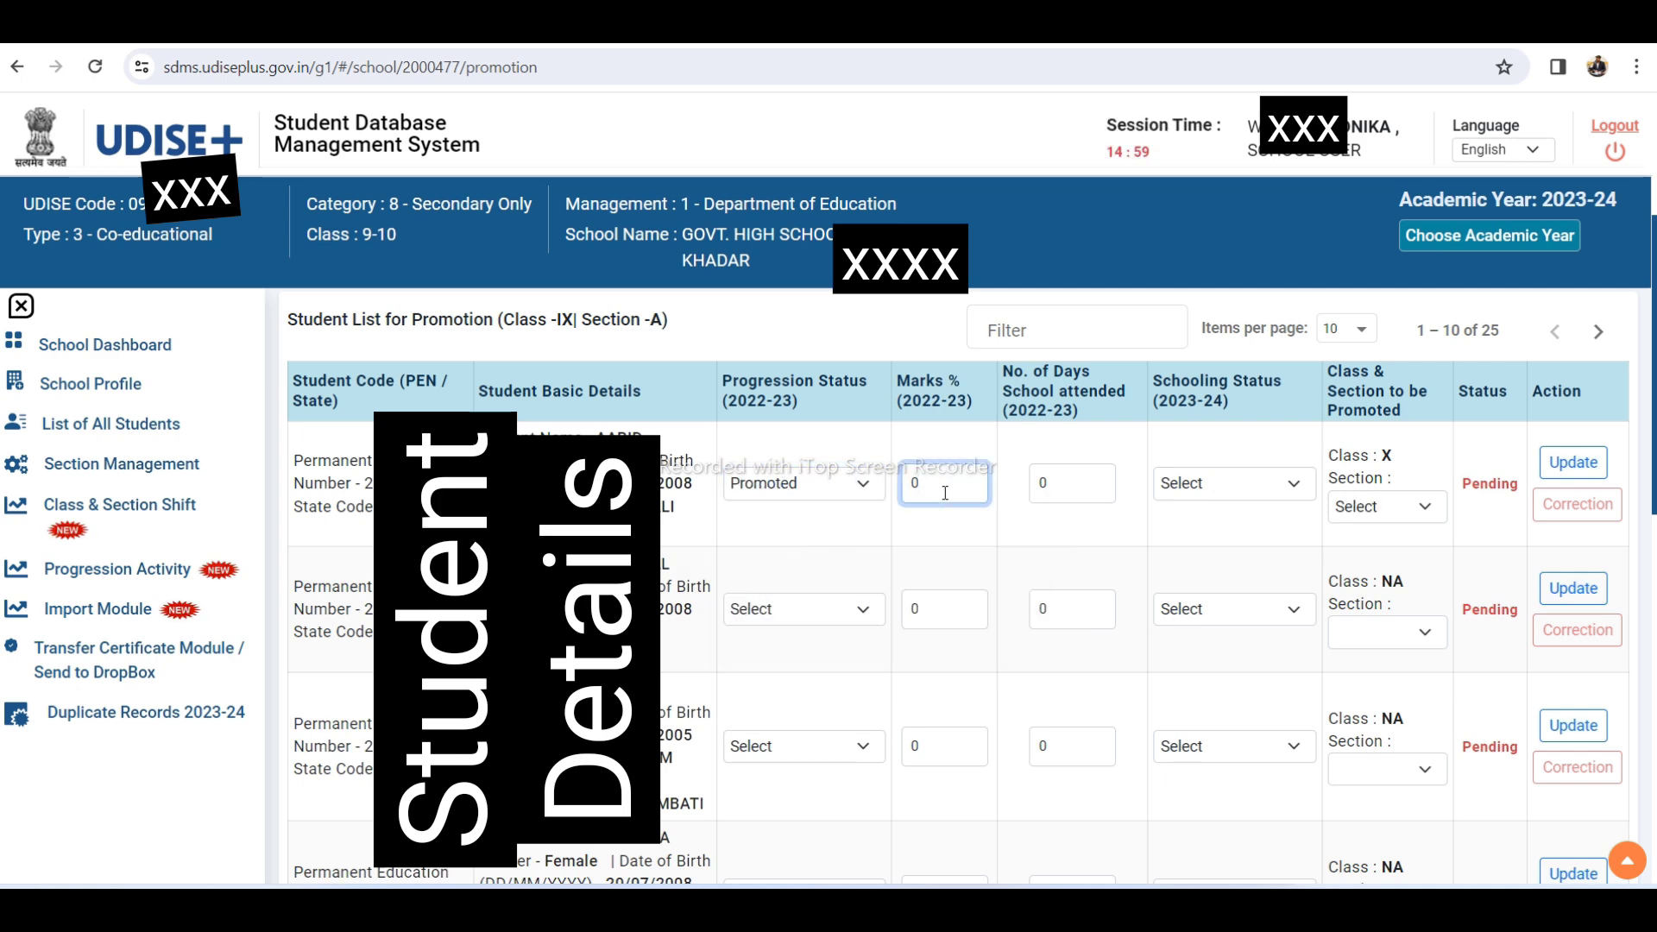
pyautogui.click(1068, 481)
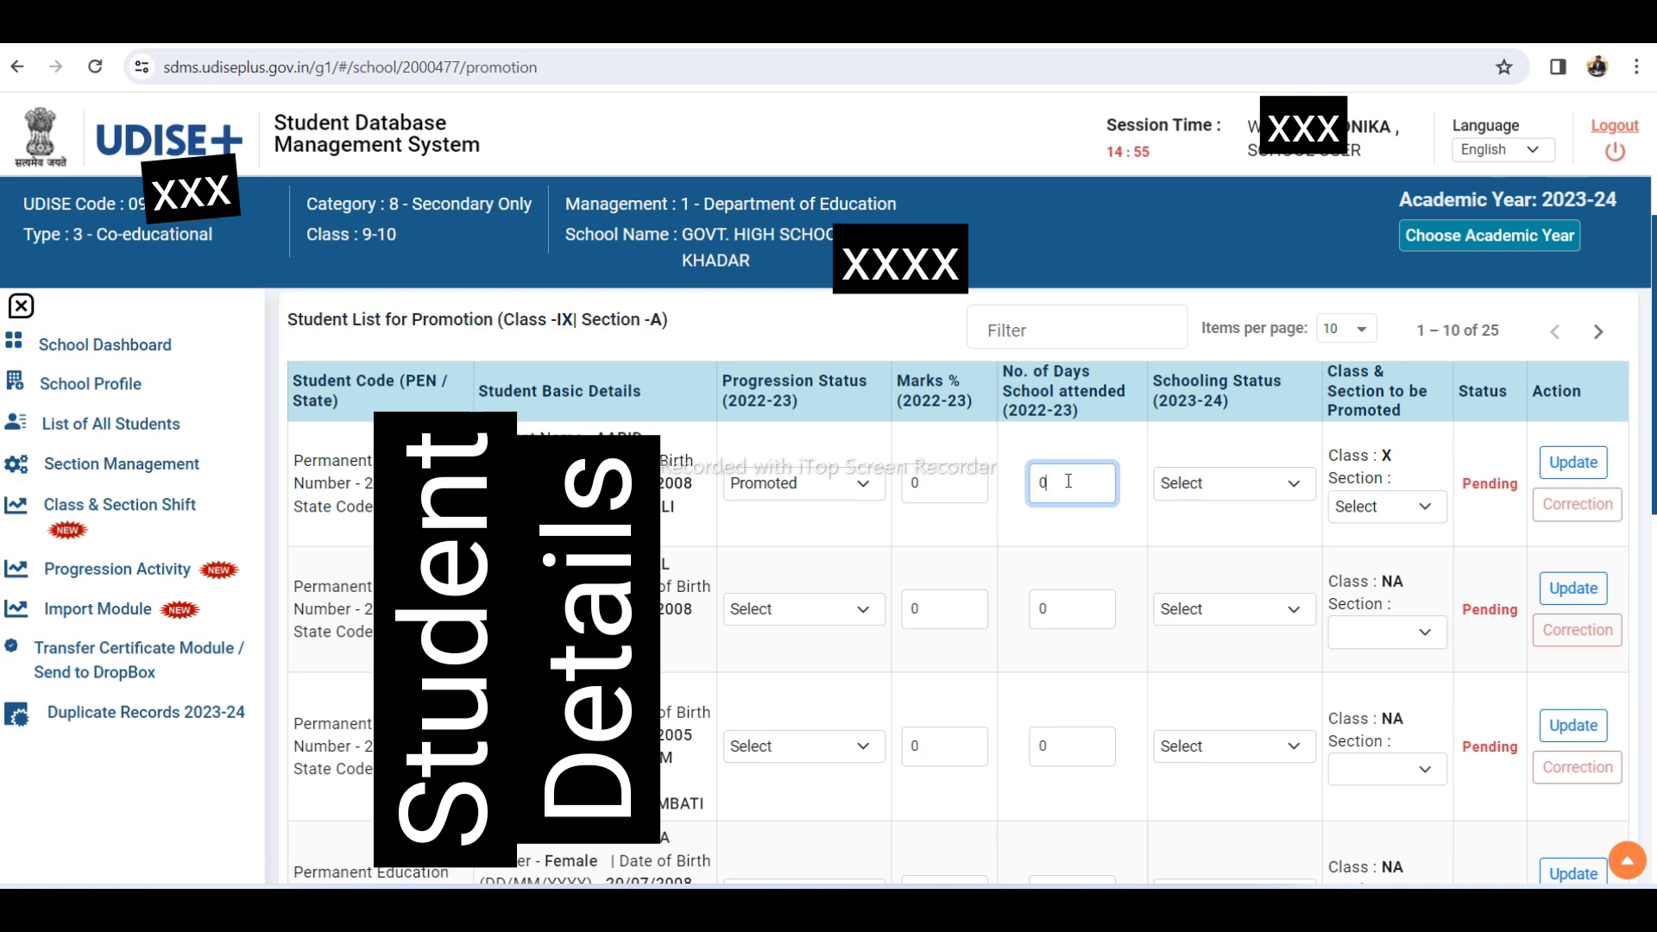
# Try Left School with TC/without TC as the first student's 2023-24 schooling status and check the section field
pyautogui.click(1230, 493)
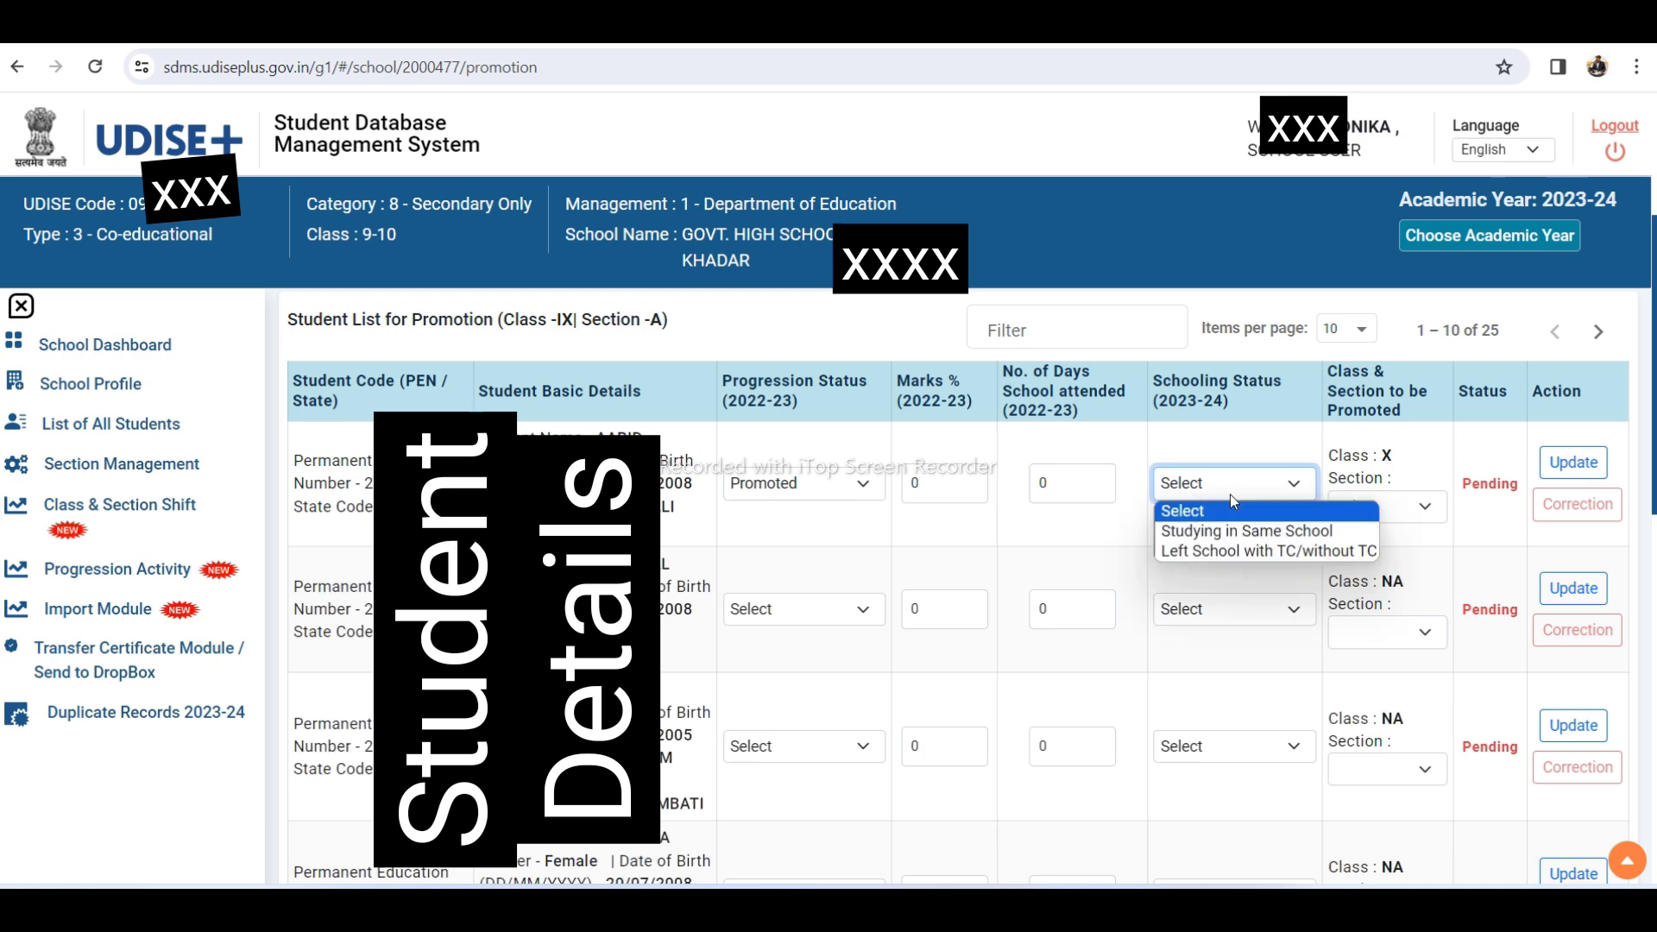
pyautogui.click(1244, 553)
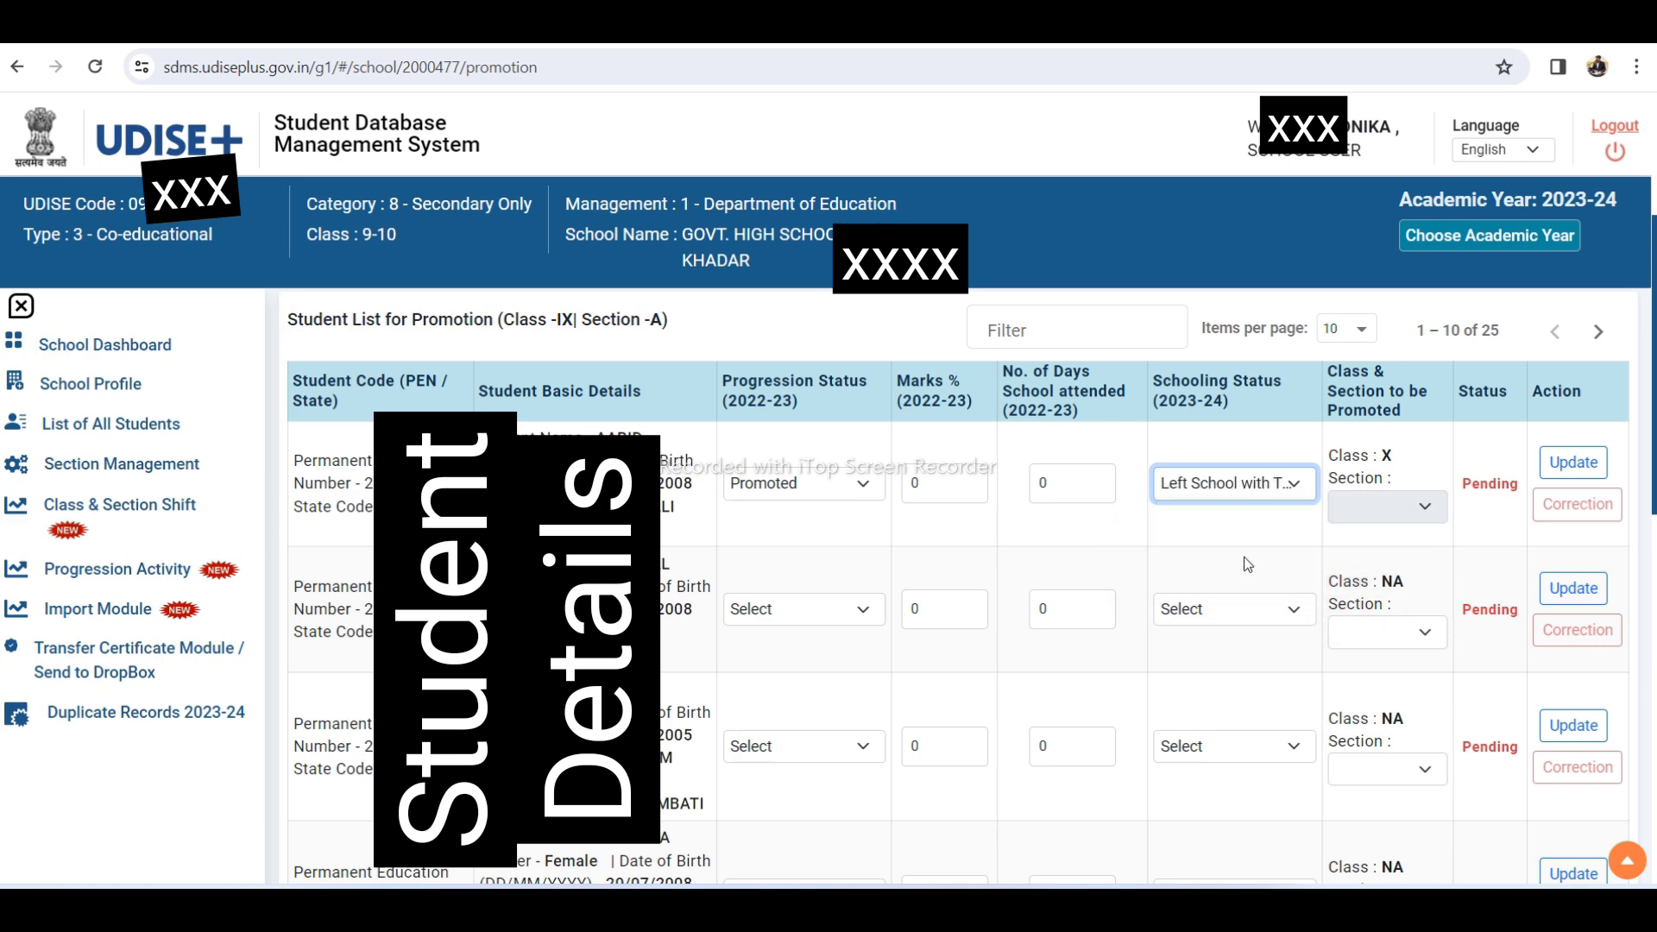
pyautogui.click(1241, 488)
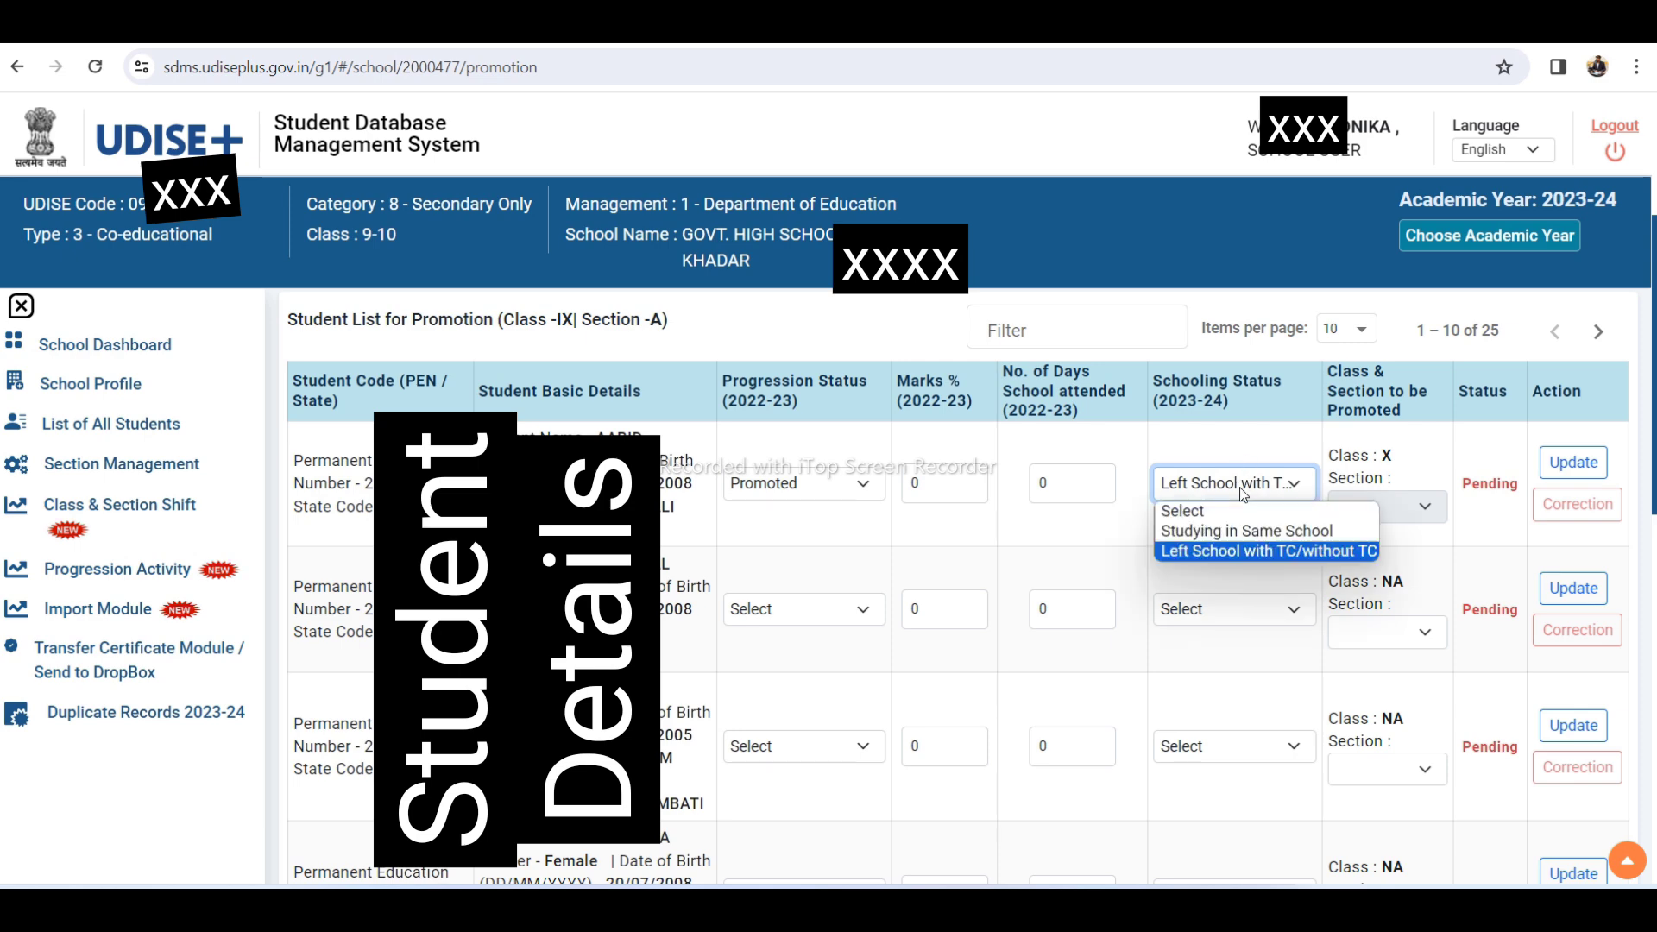
pyautogui.click(794, 485)
pyautogui.click(1380, 504)
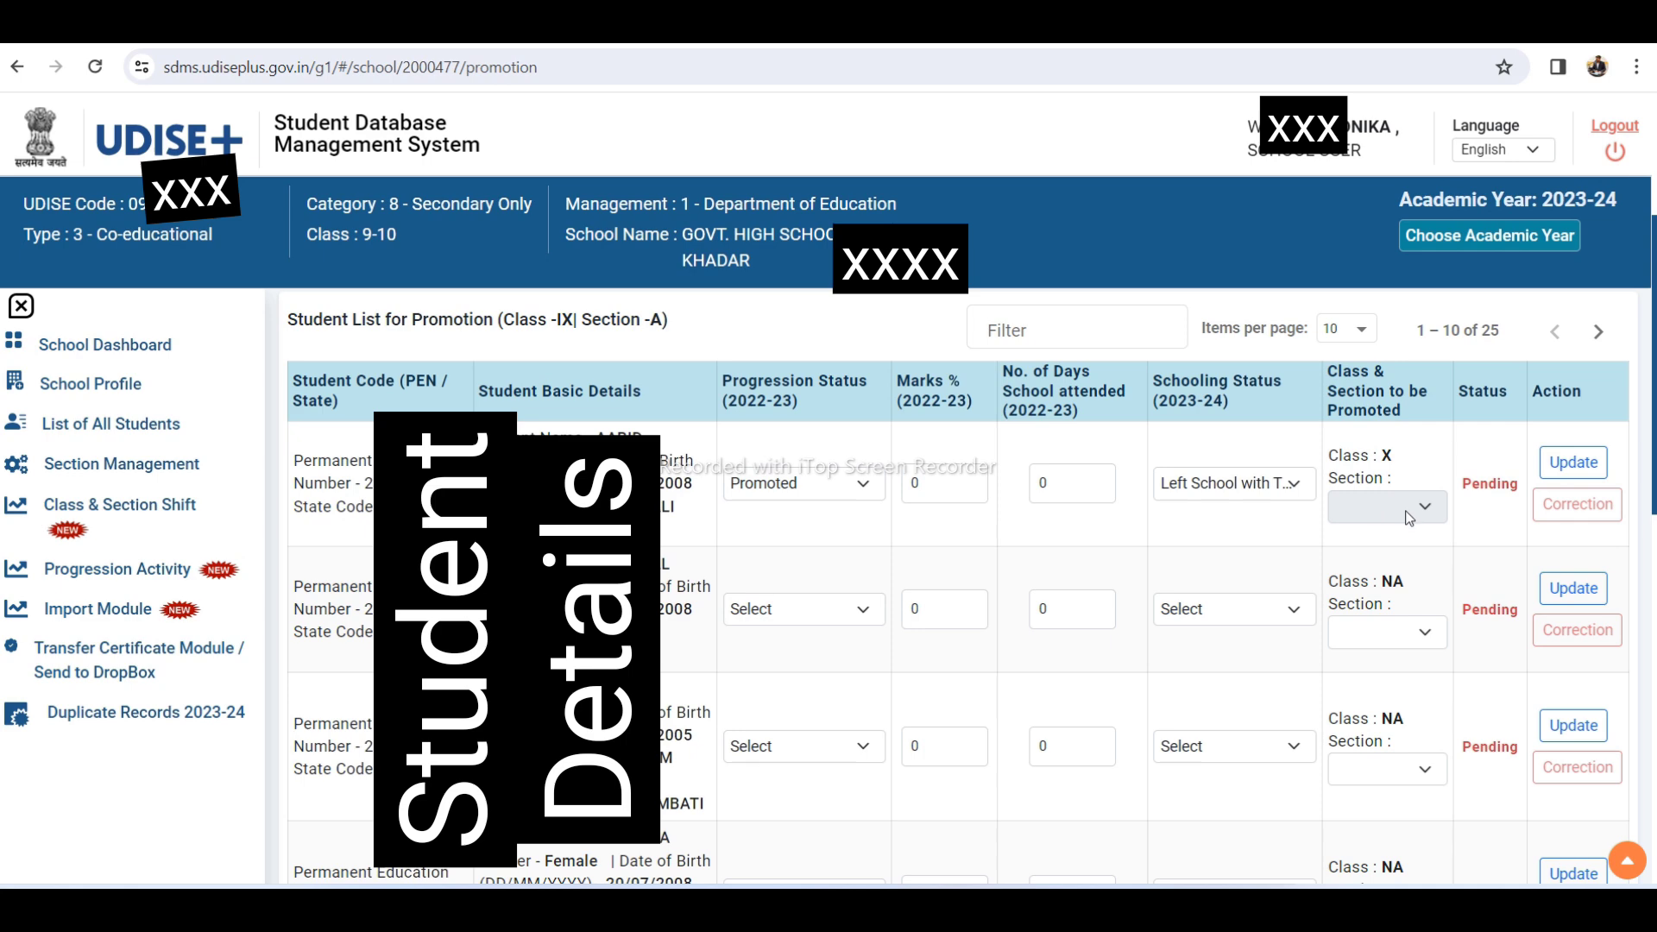
# Try Studying in Same School as the first student's schooling status and view the available sections
pyautogui.click(1277, 496)
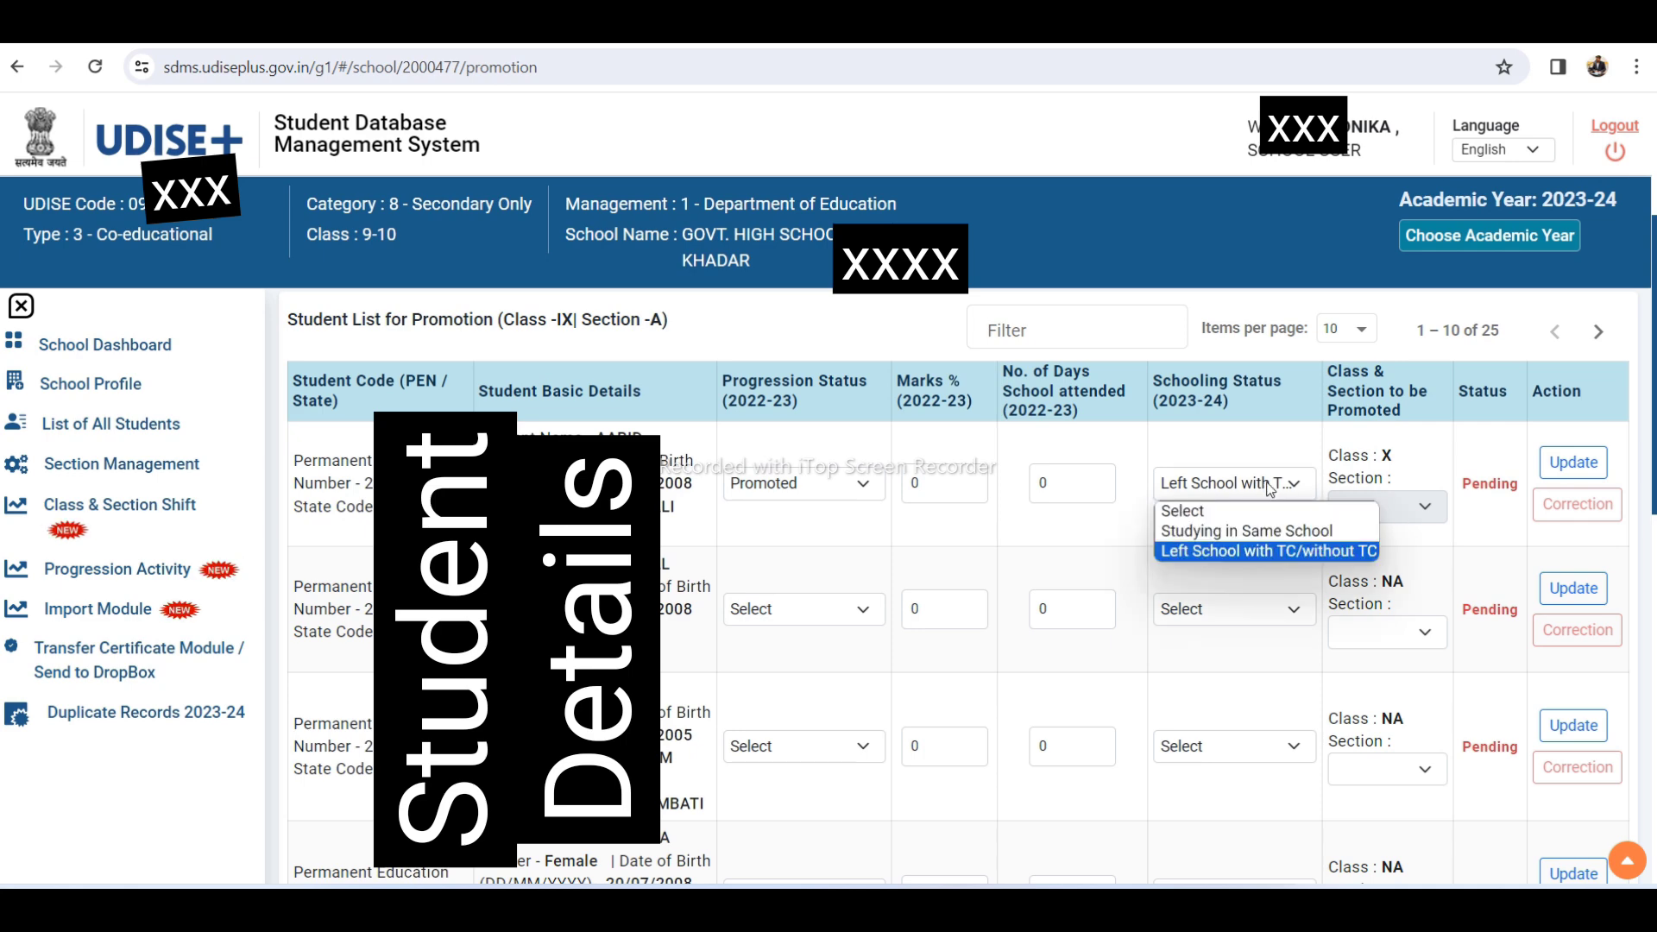
pyautogui.click(1228, 529)
pyautogui.click(1420, 506)
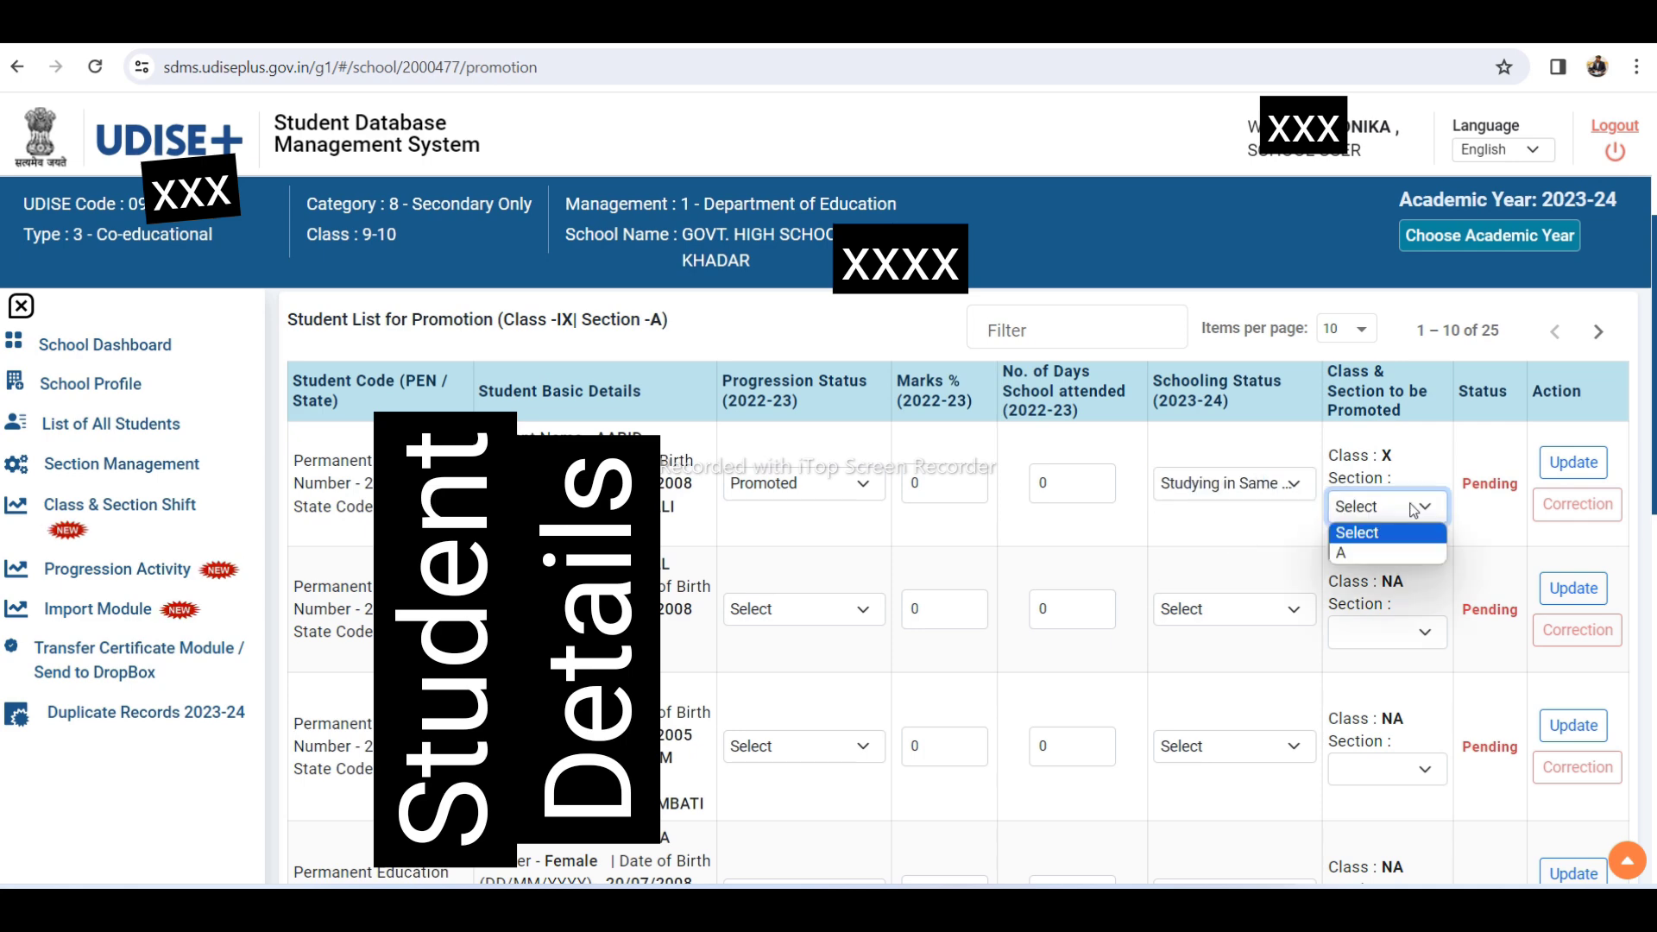
# Set the first student's schooling status to Left School with TC/without TC and try to update the record
pyautogui.click(1253, 494)
pyautogui.click(1219, 556)
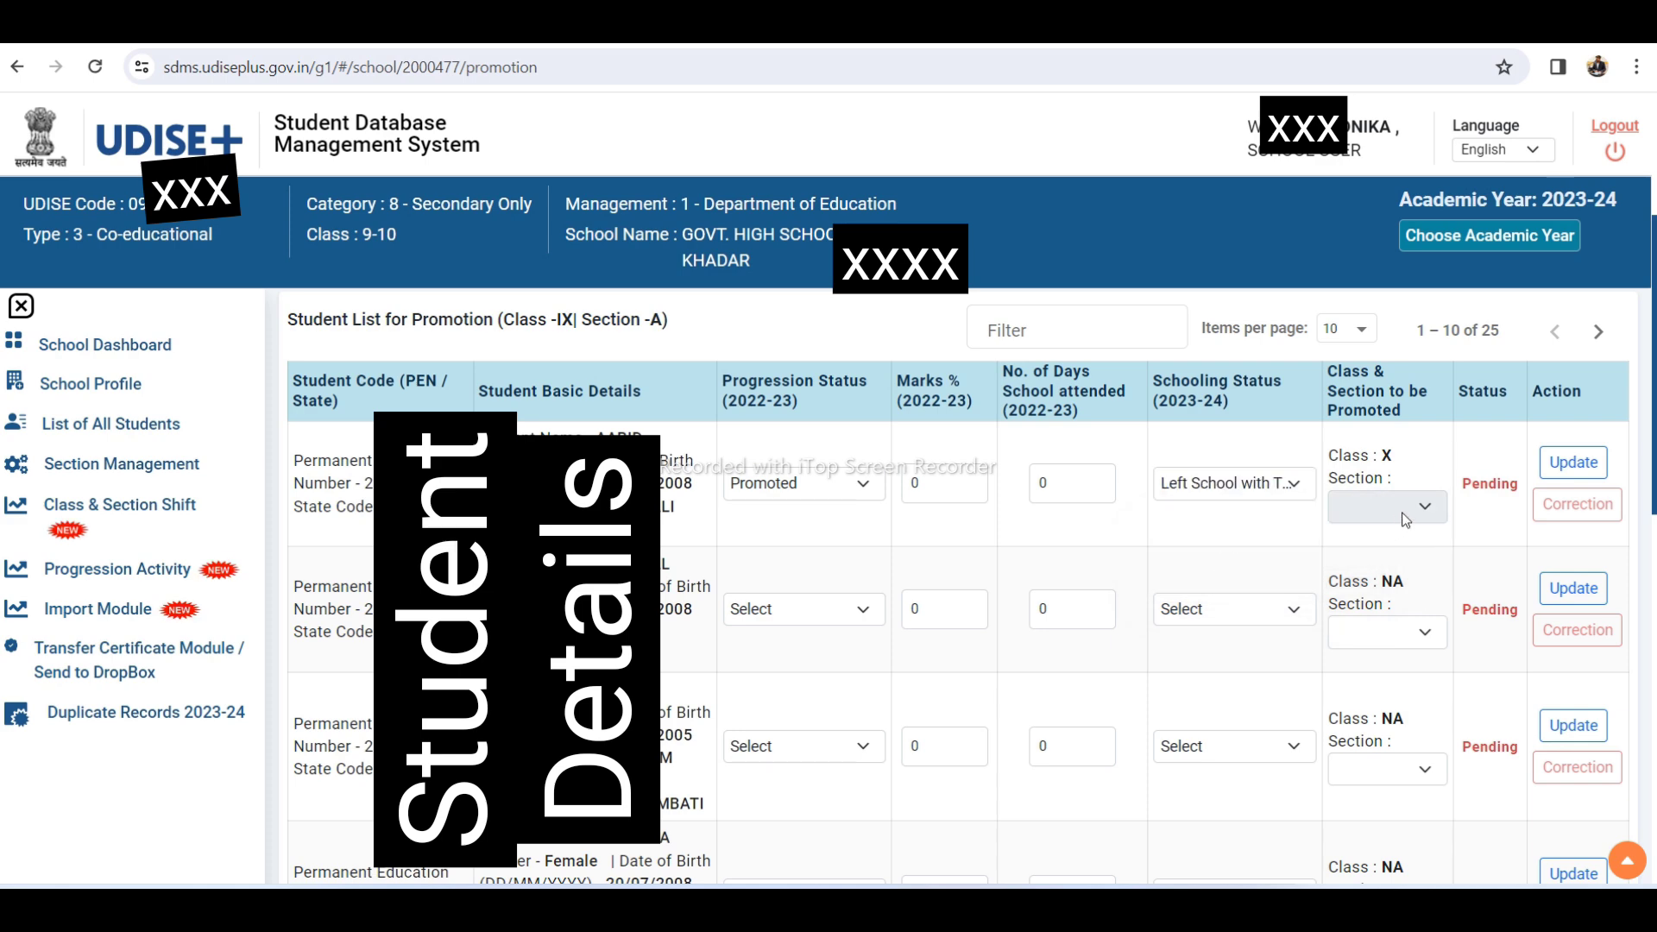
pyautogui.click(1572, 462)
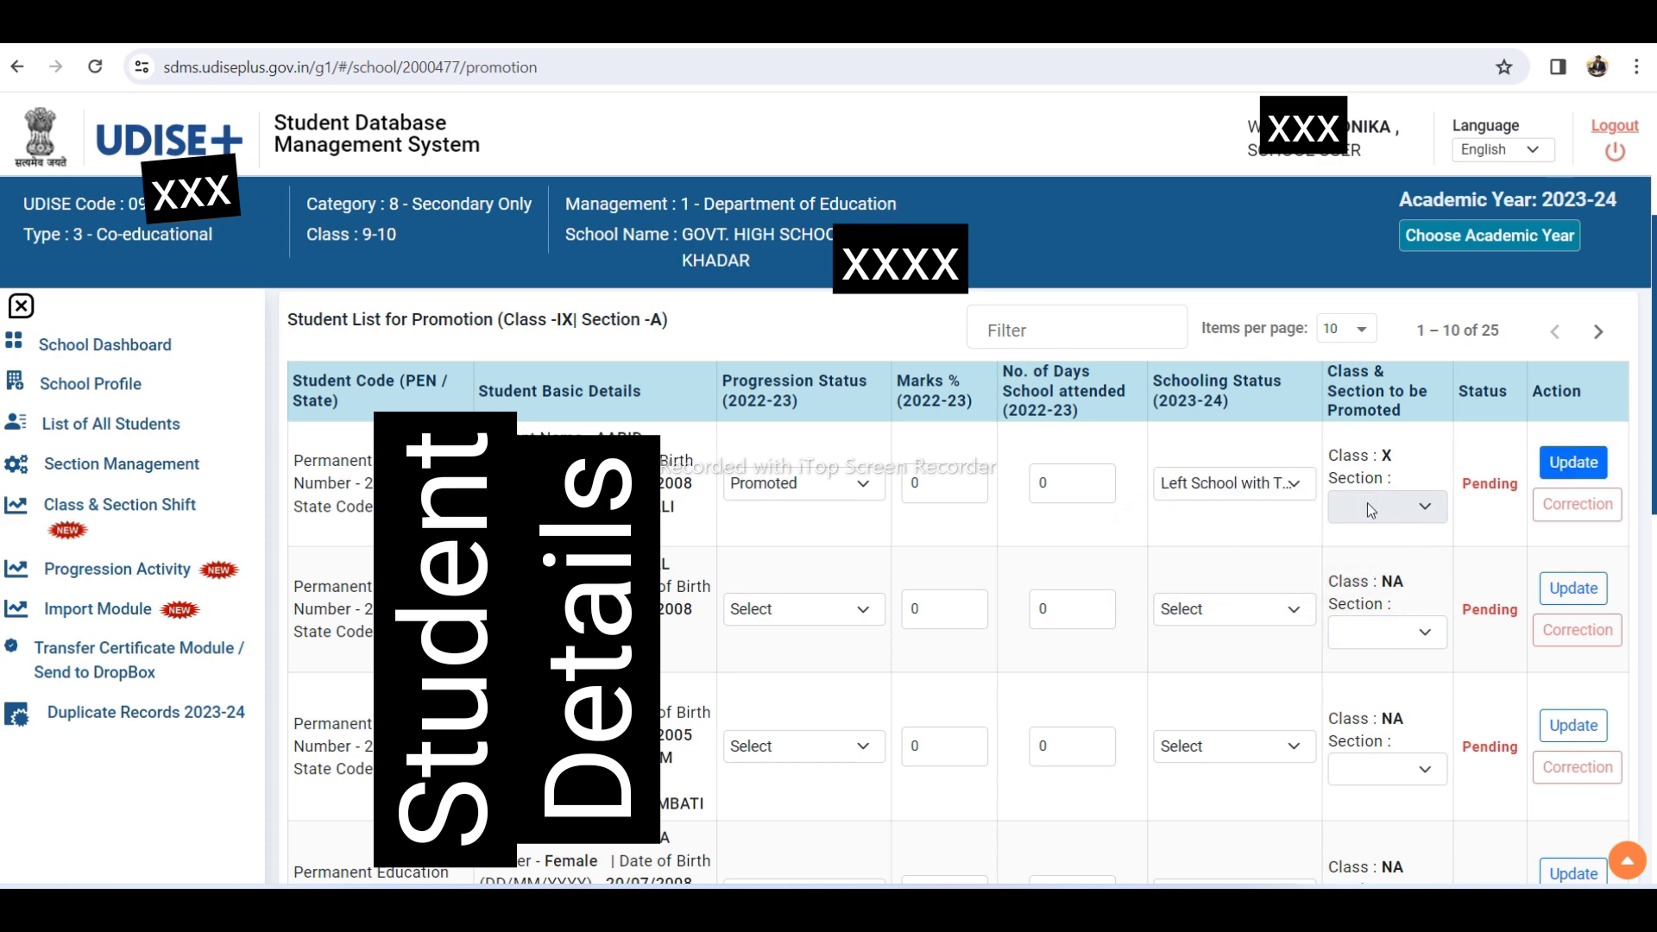
# Look through the remaining students in the promotion list down to its end
pyautogui.scroll(-1, 1515, 472)
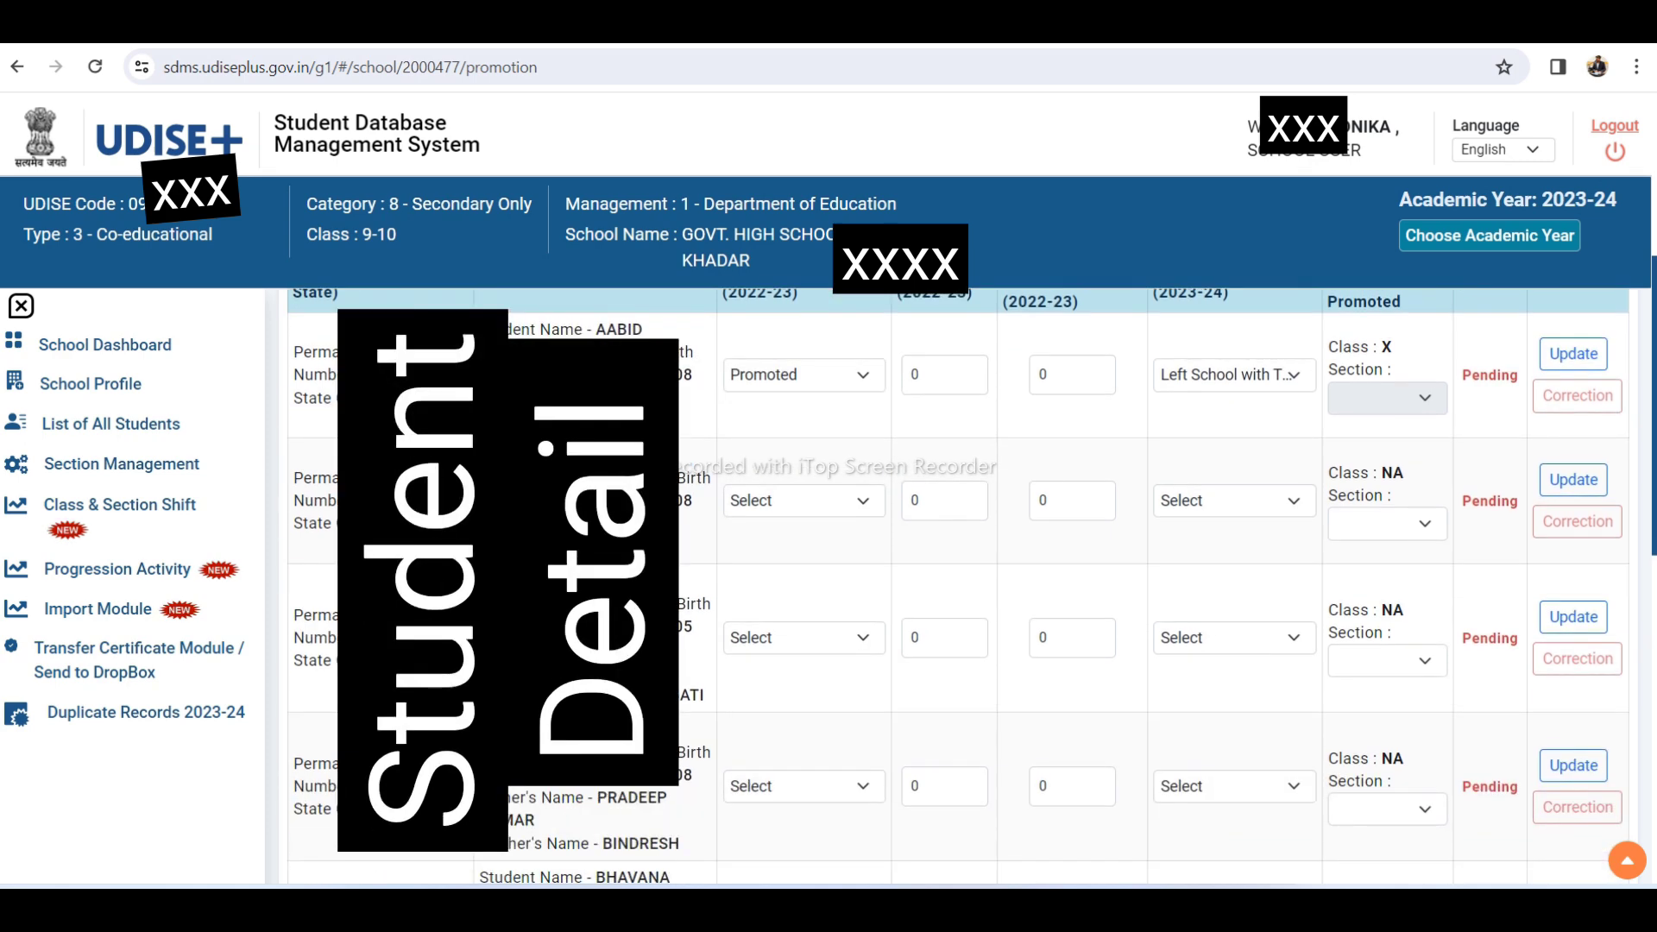
pyautogui.scroll(-1, 958, 587)
pyautogui.scroll(-15, 958, 586)
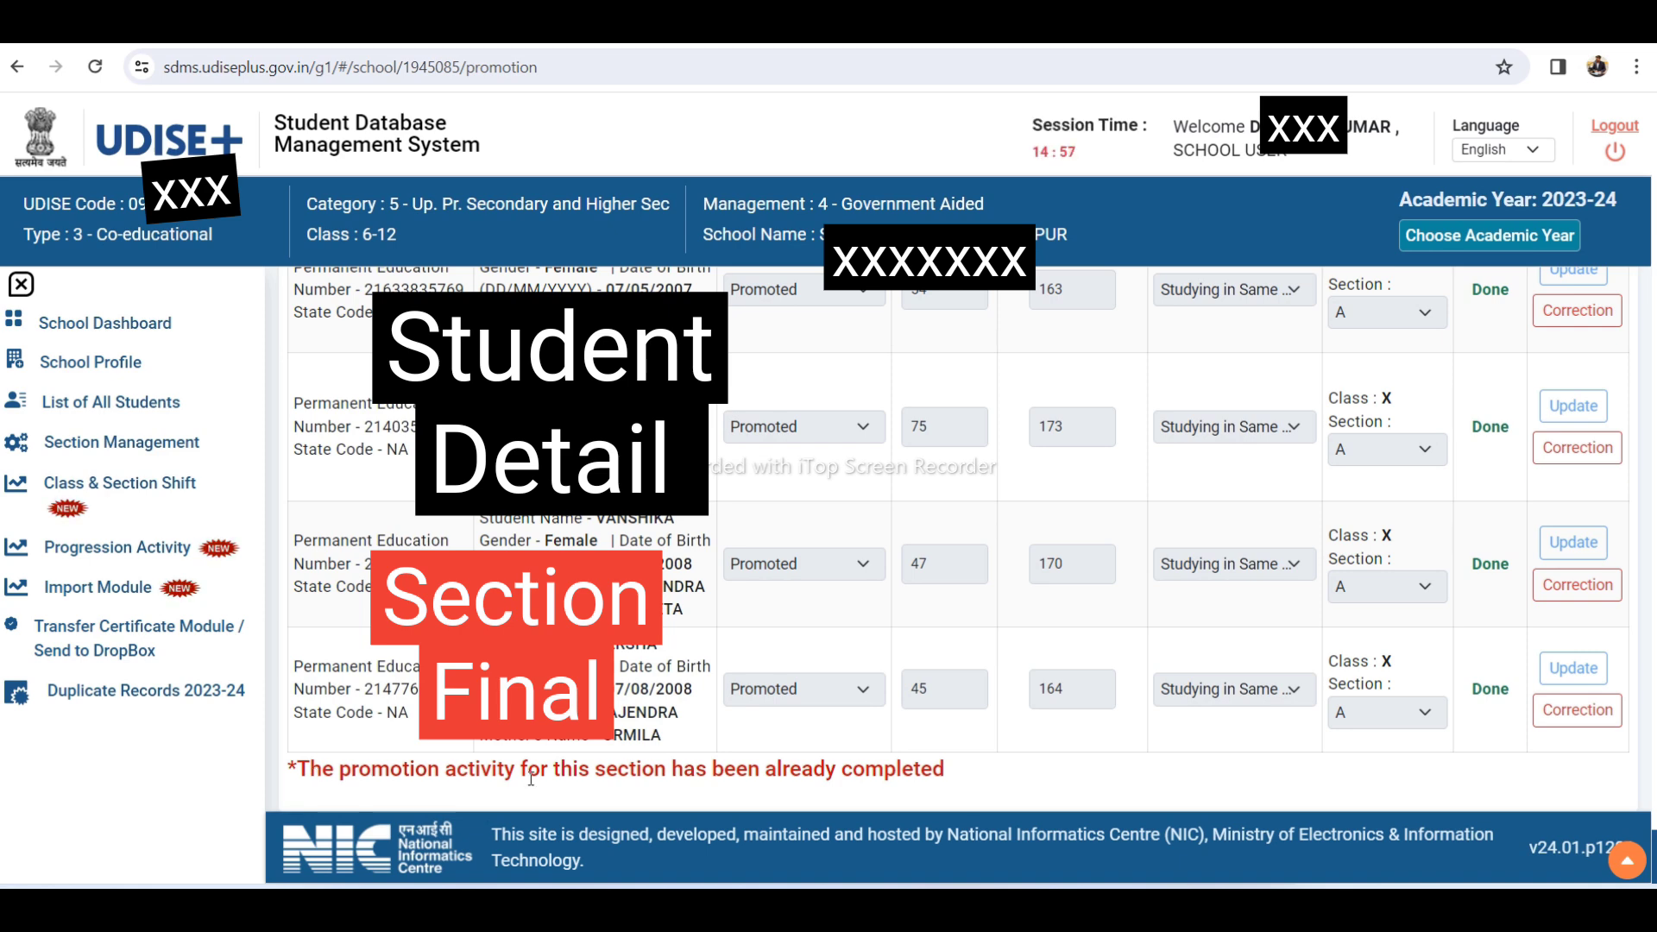
# Open the correction form for the promoted student with 50% marks and 170 days attended
pyautogui.scroll(5, 885, 588)
pyautogui.scroll(10, 885, 588)
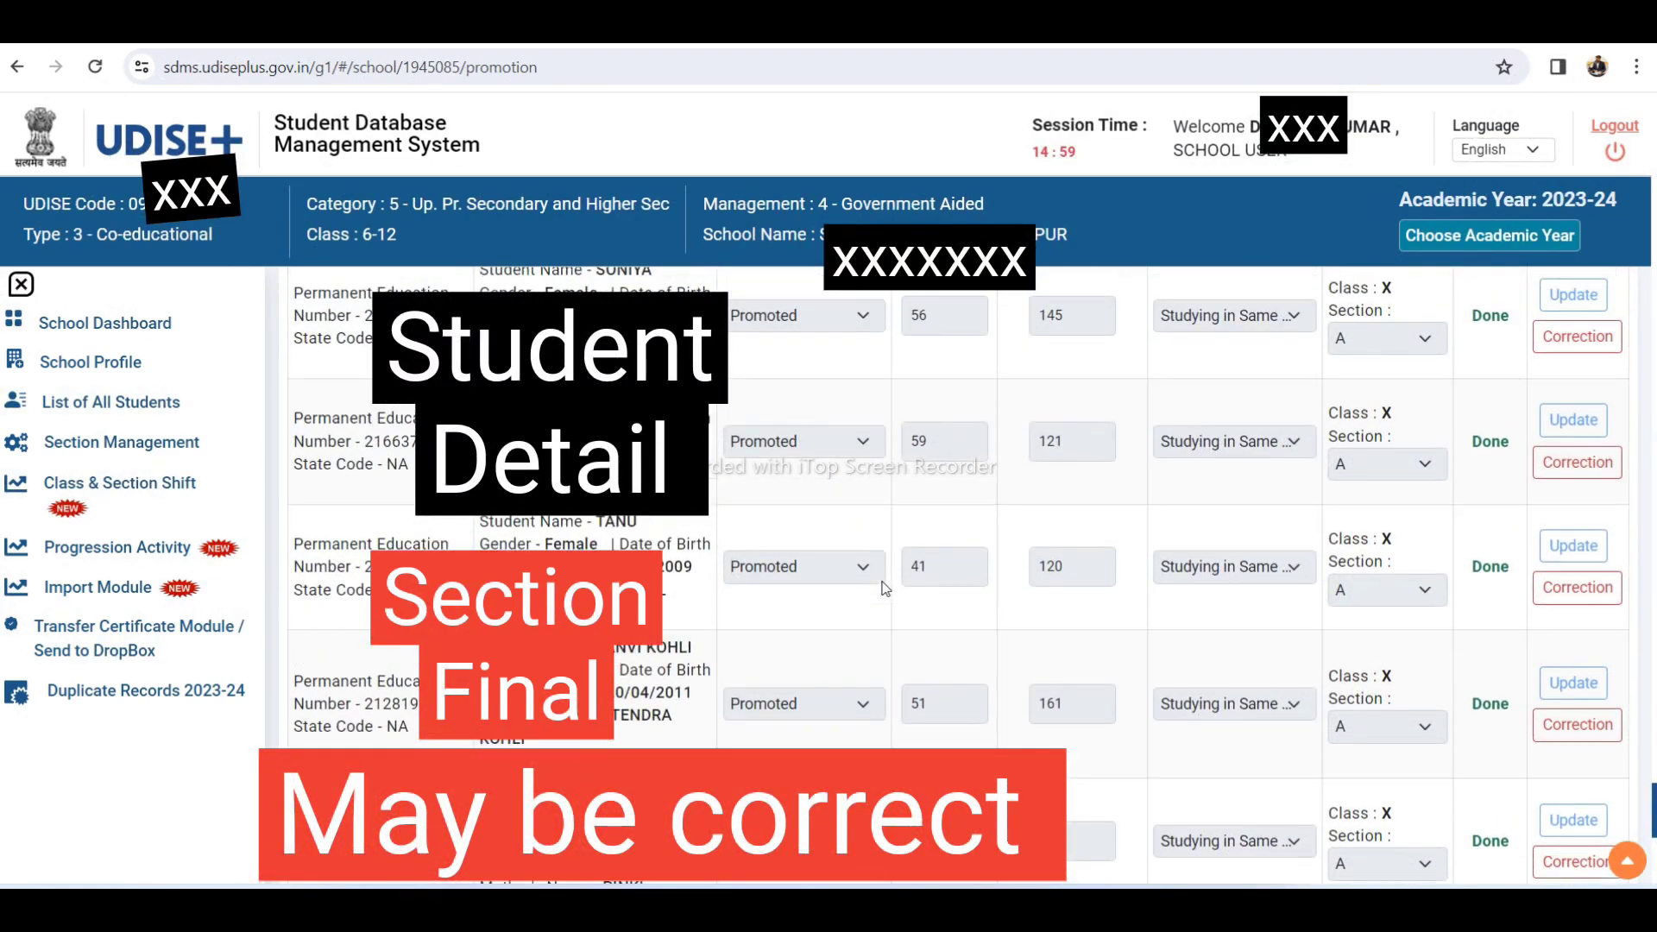
pyautogui.scroll(10, 889, 592)
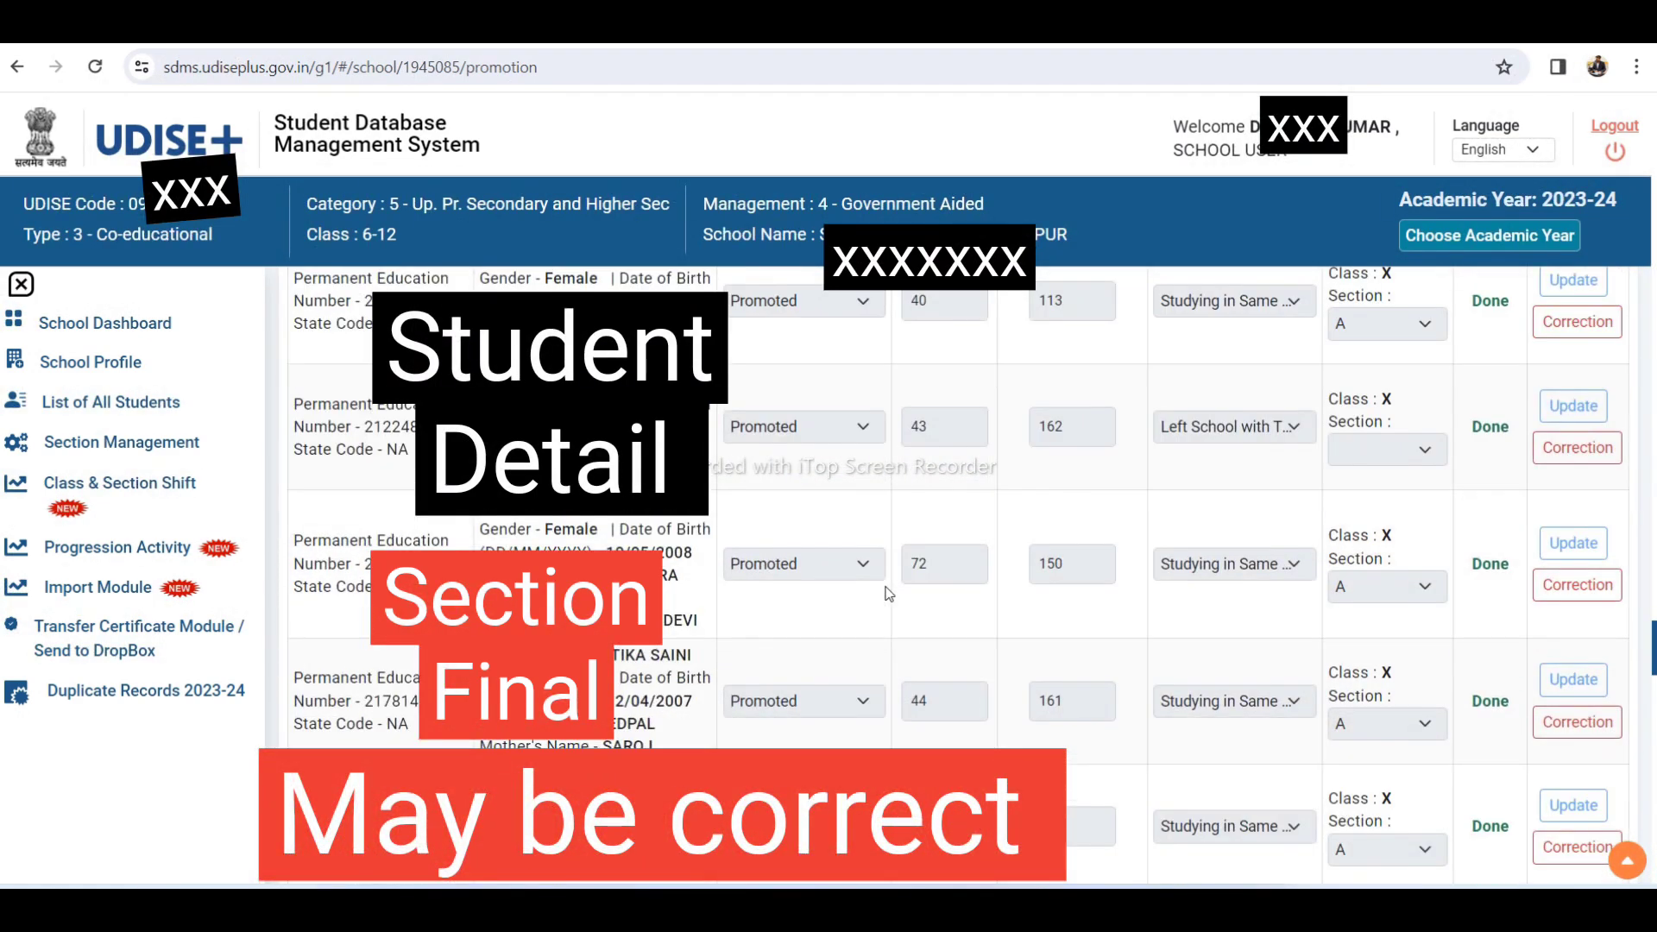
pyautogui.scroll(10, 889, 594)
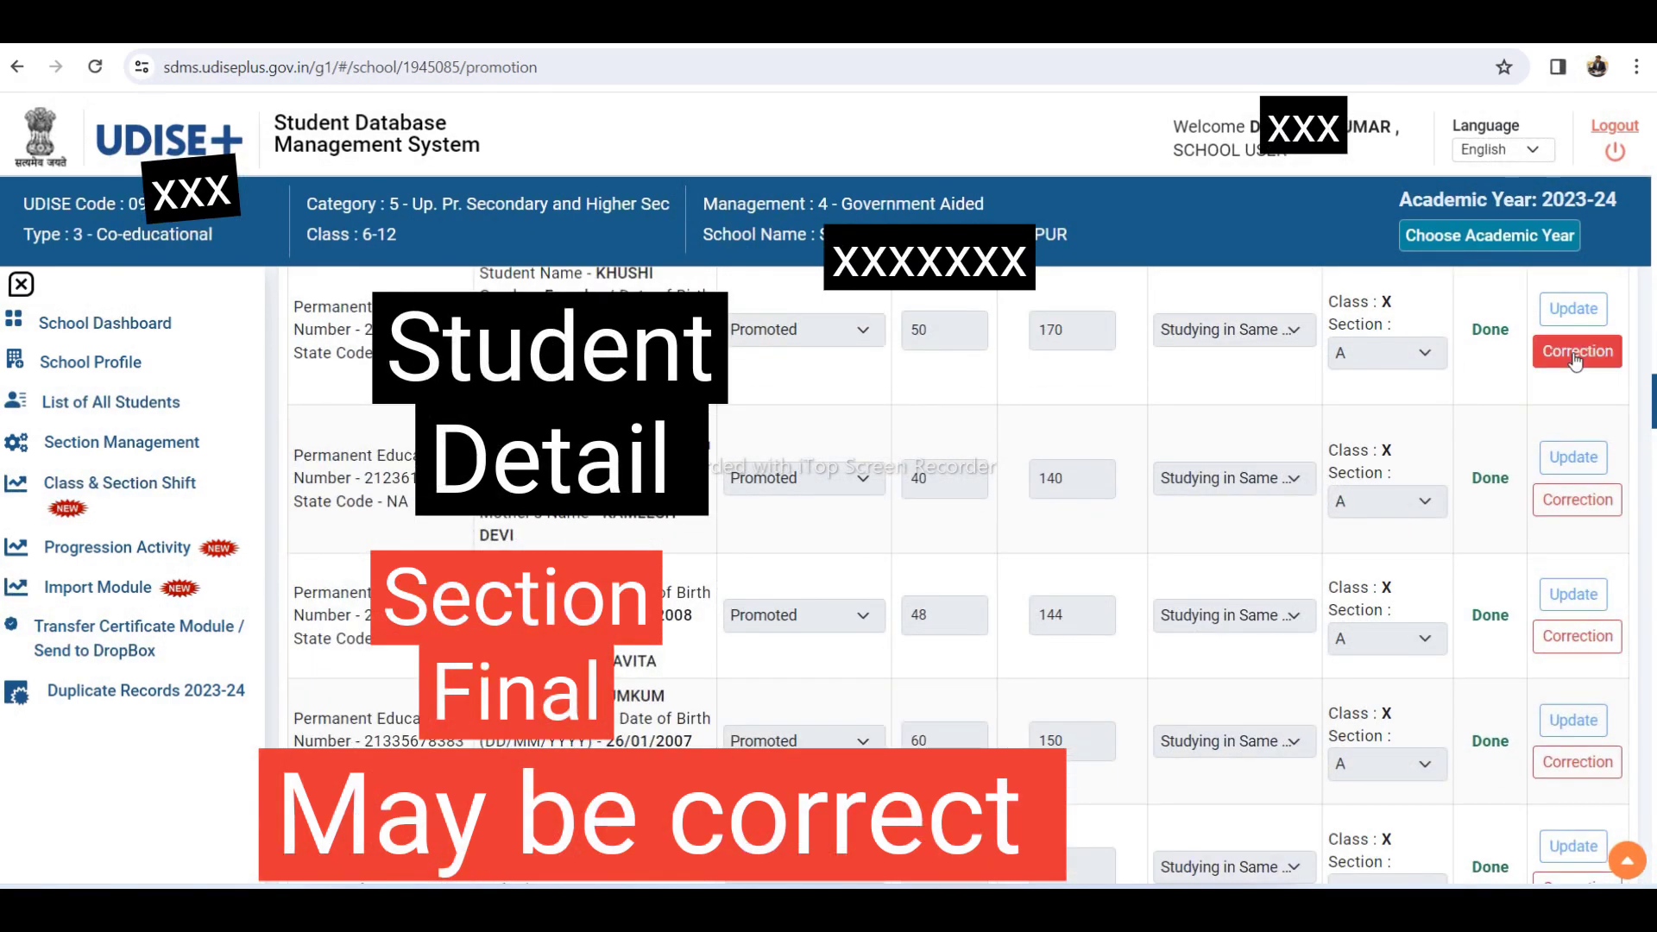
pyautogui.click(1576, 354)
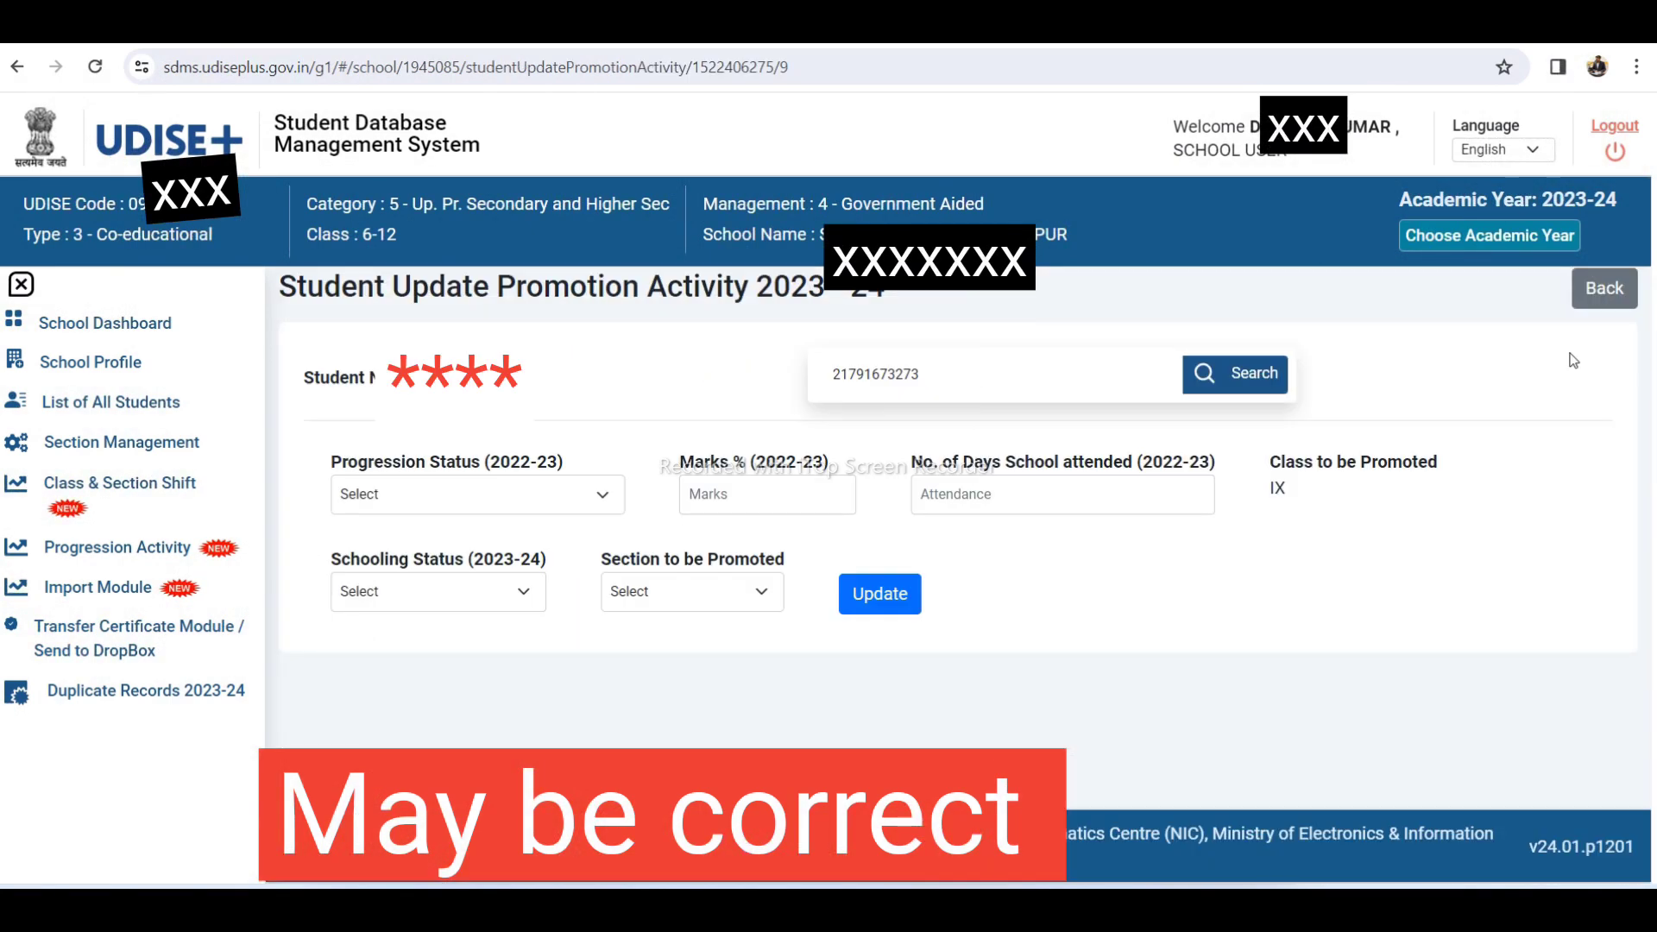
# Examine the correction form's progression status, marks, attendance, schooling status and section choices
pyautogui.click(438, 510)
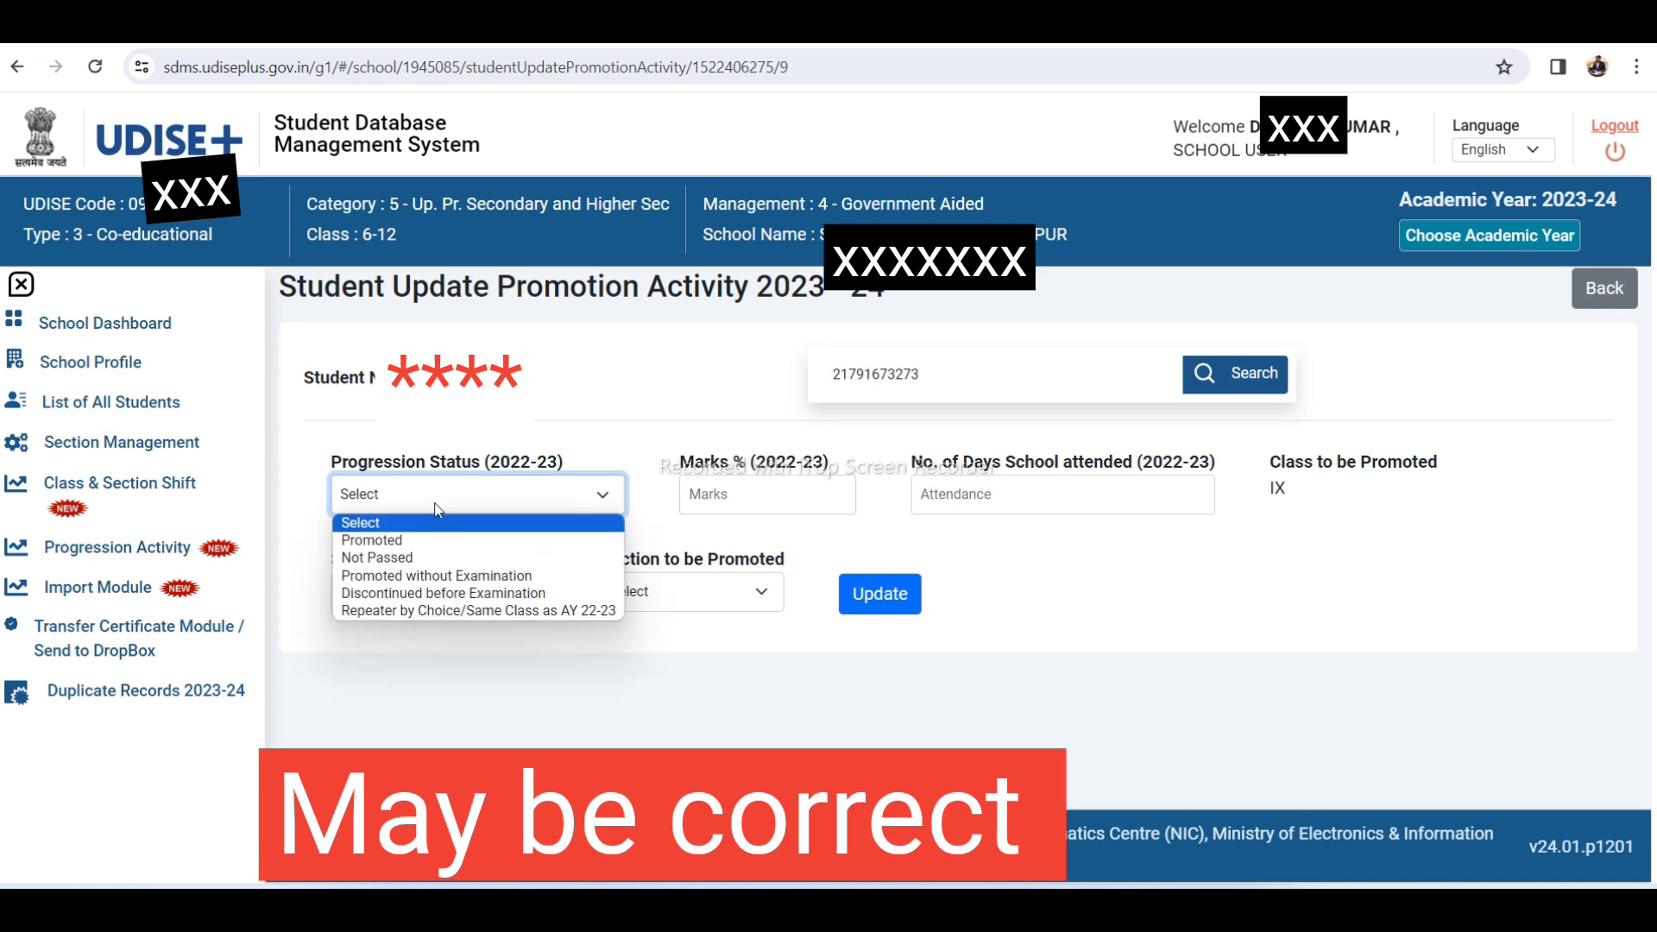
pyautogui.click(762, 503)
pyautogui.click(929, 501)
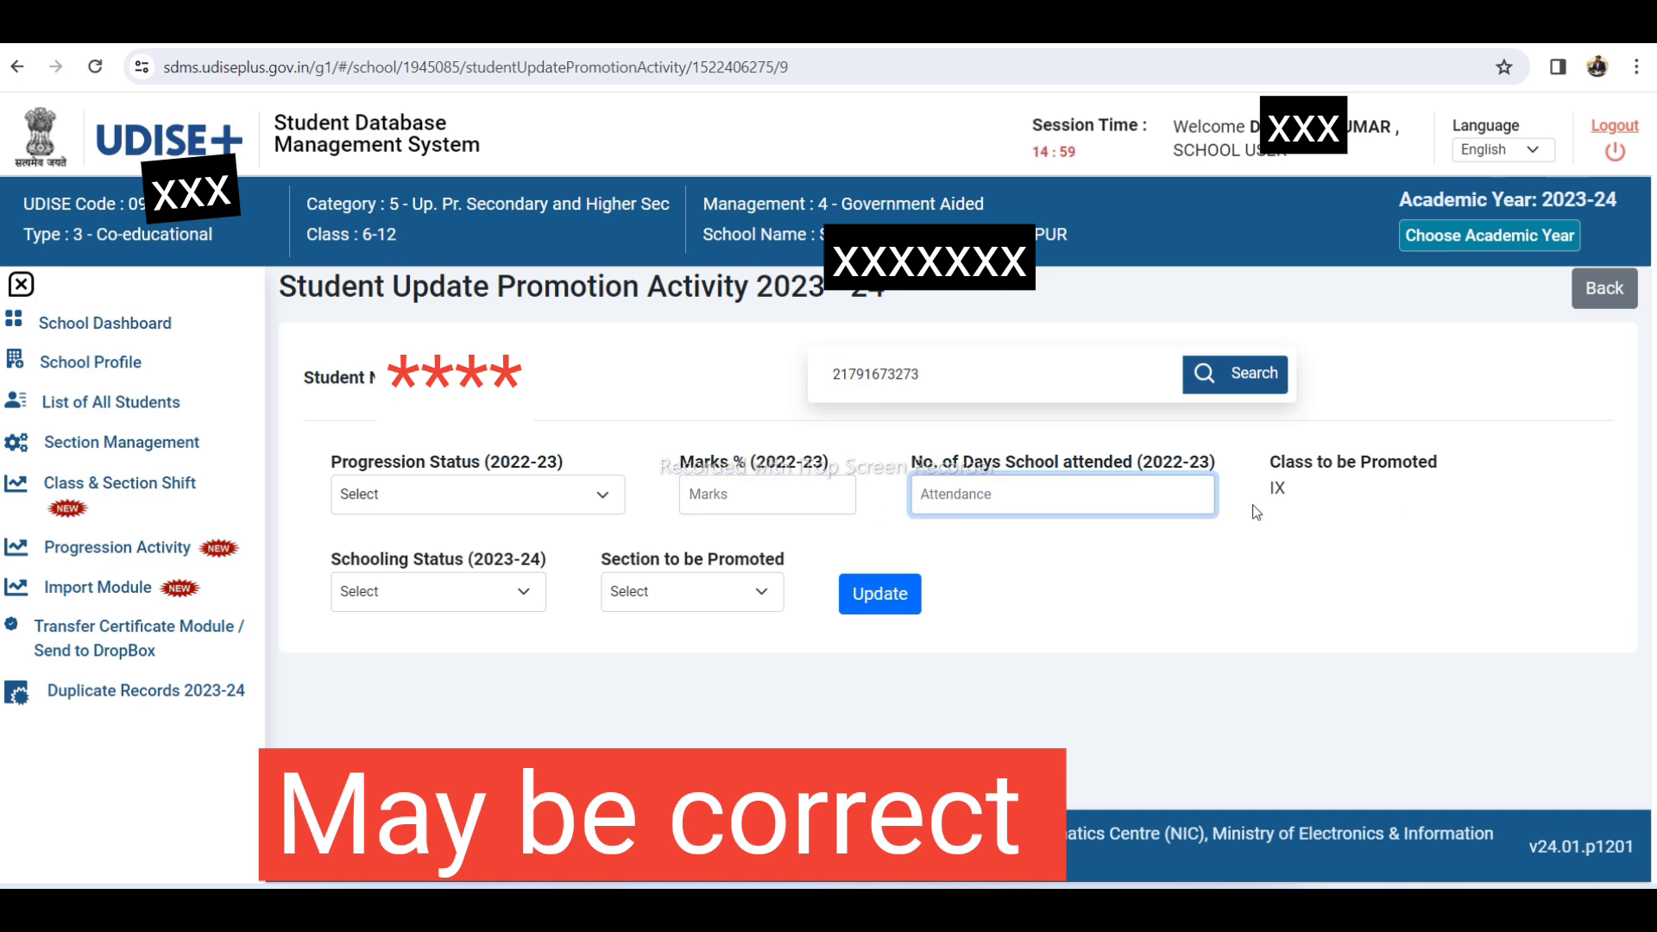
pyautogui.click(1303, 503)
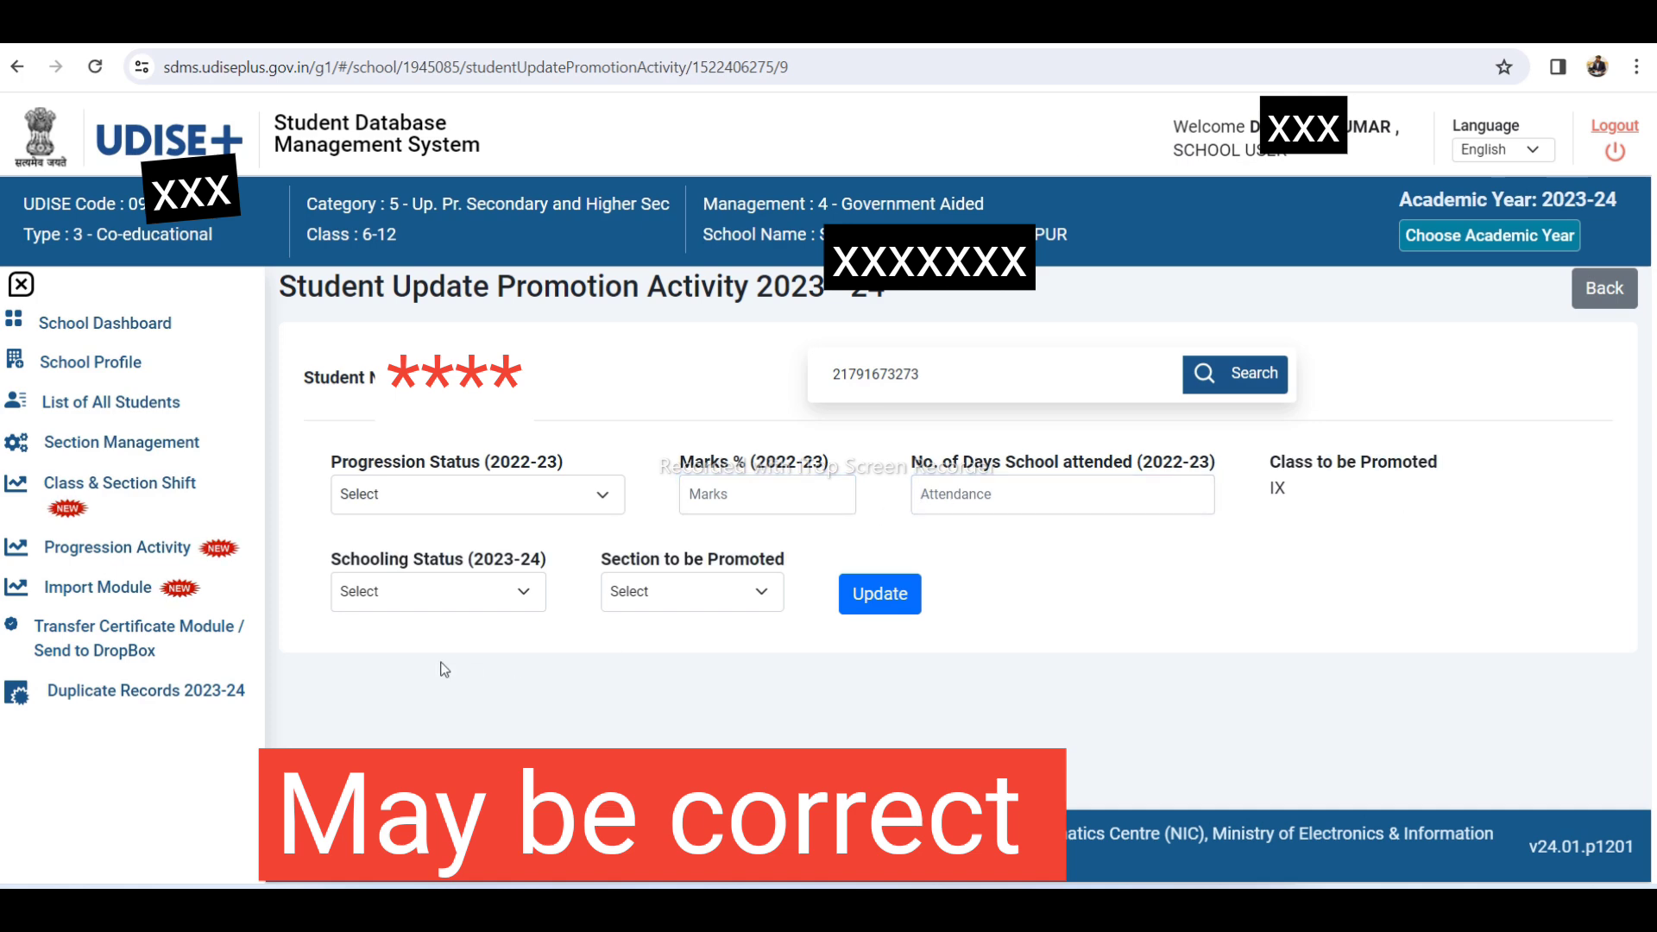
pyautogui.click(422, 596)
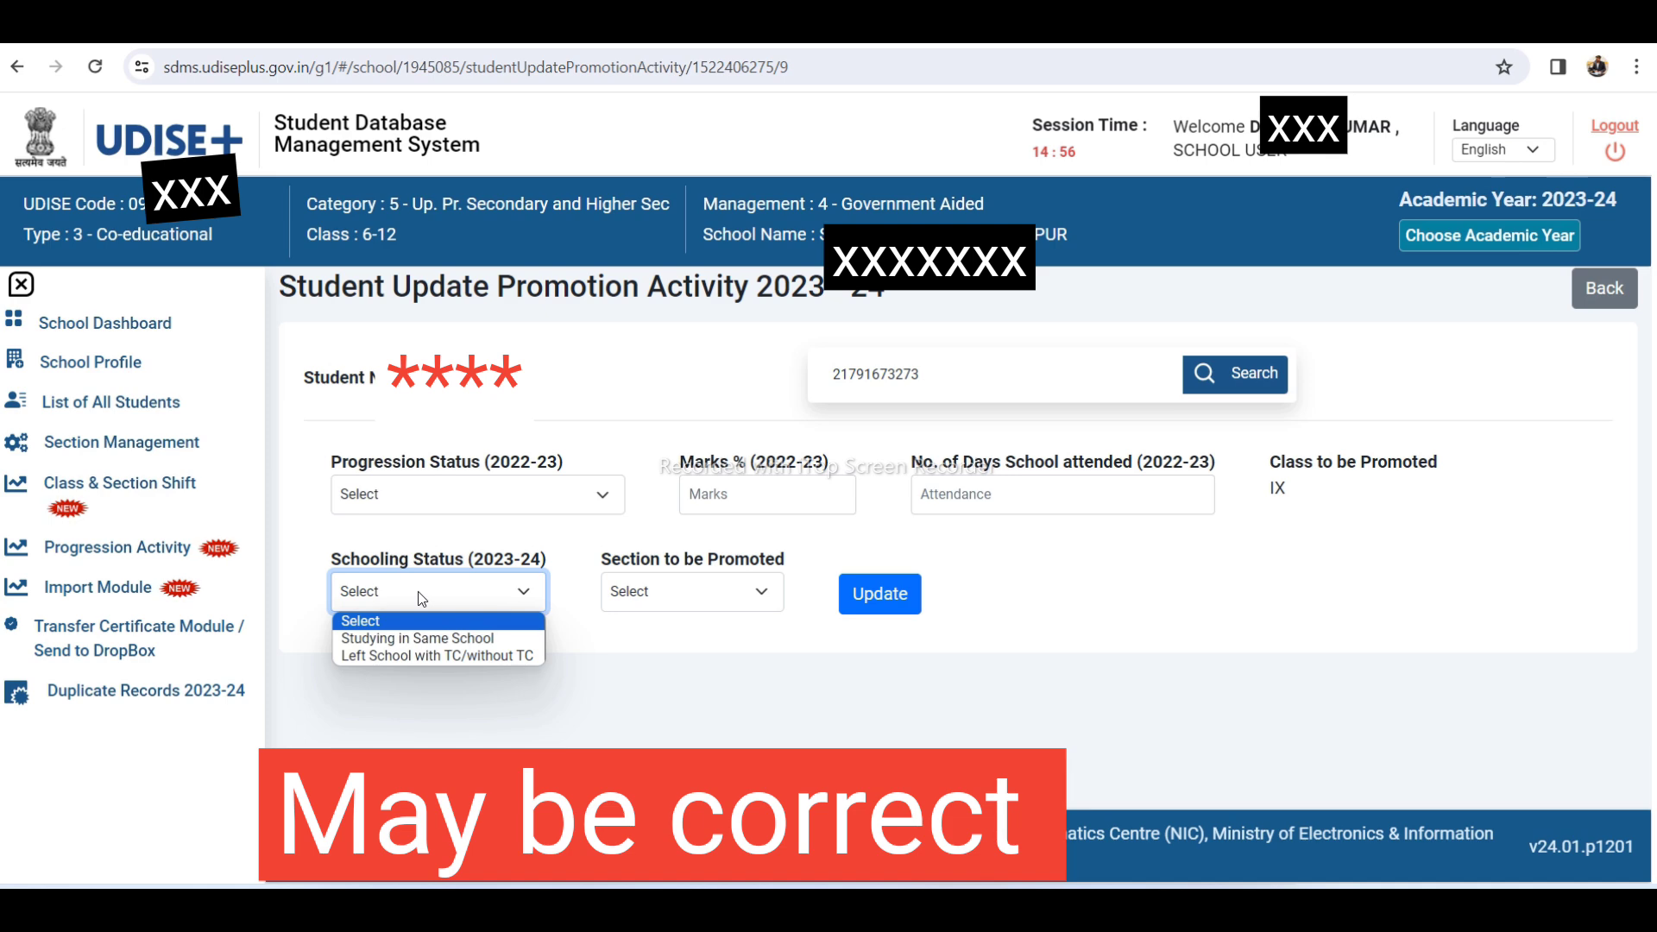
pyautogui.click(638, 603)
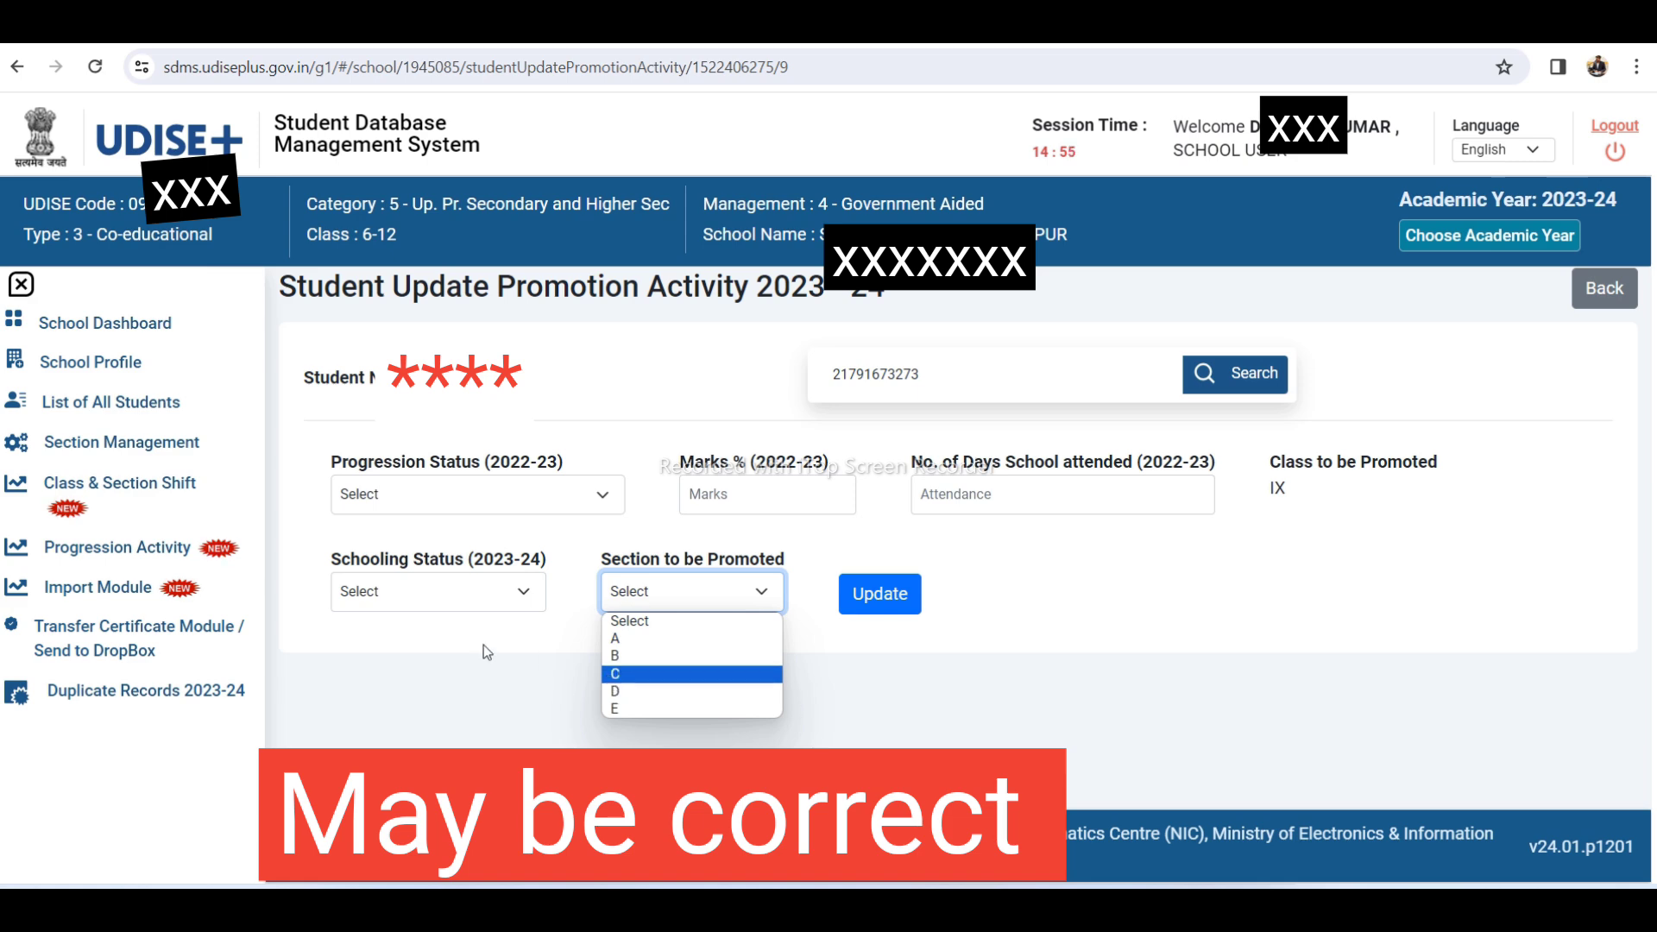
# View the Class & Section Shift page and check the school's progression finalization for academic year 2022-23
pyautogui.click(125, 501)
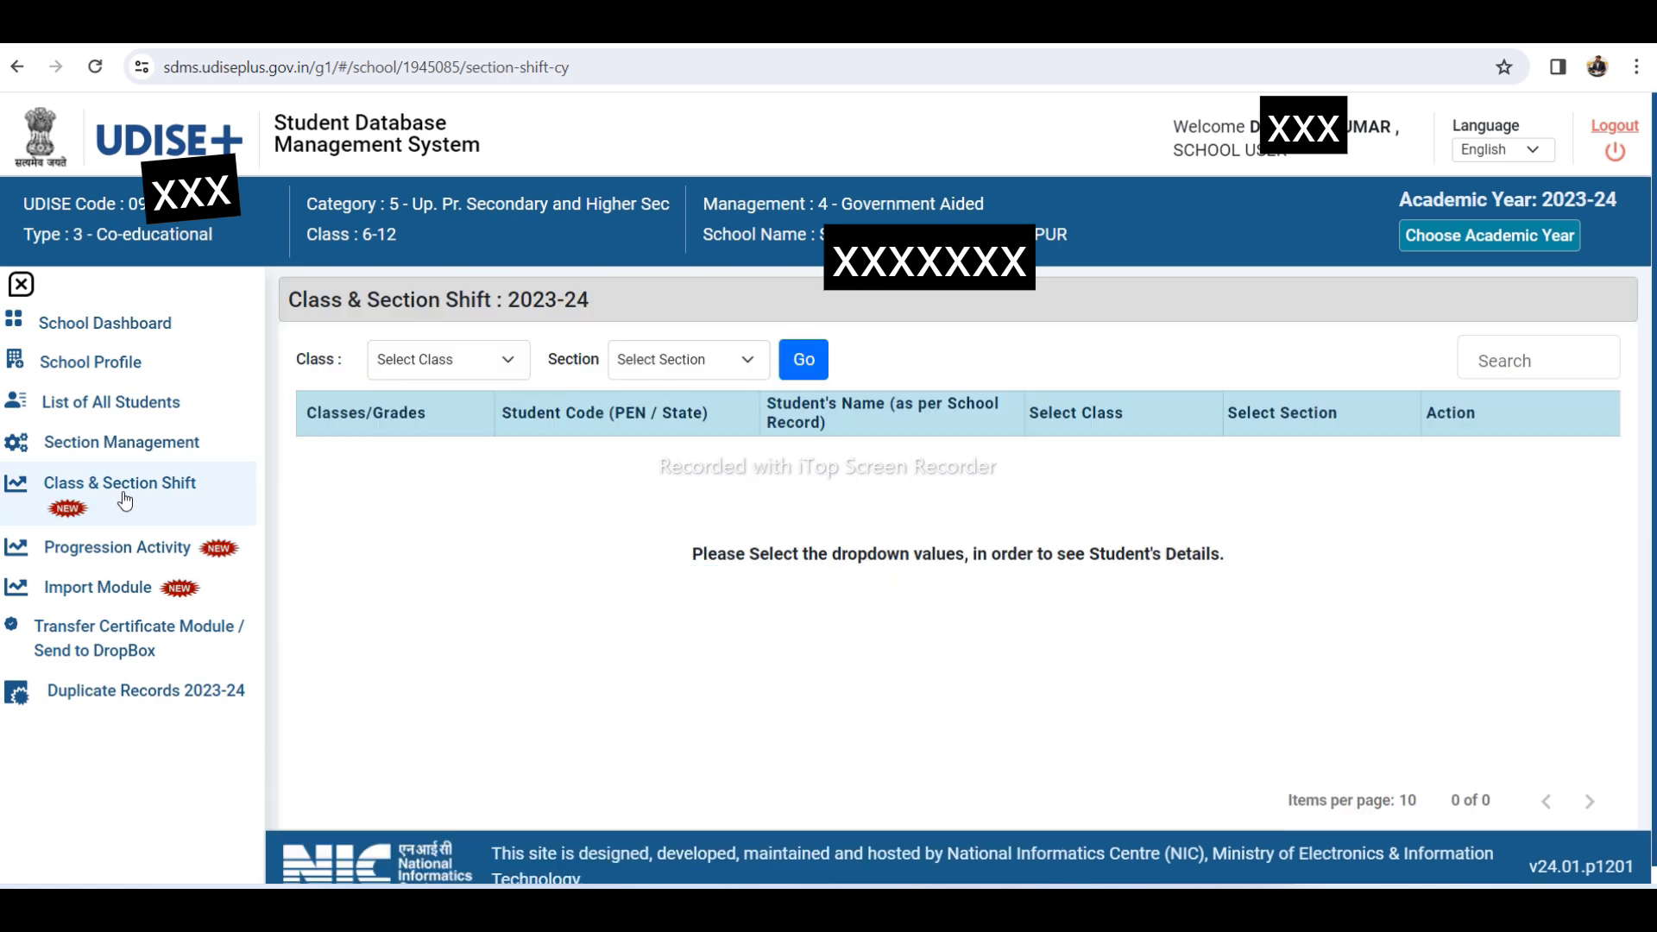
pyautogui.click(121, 552)
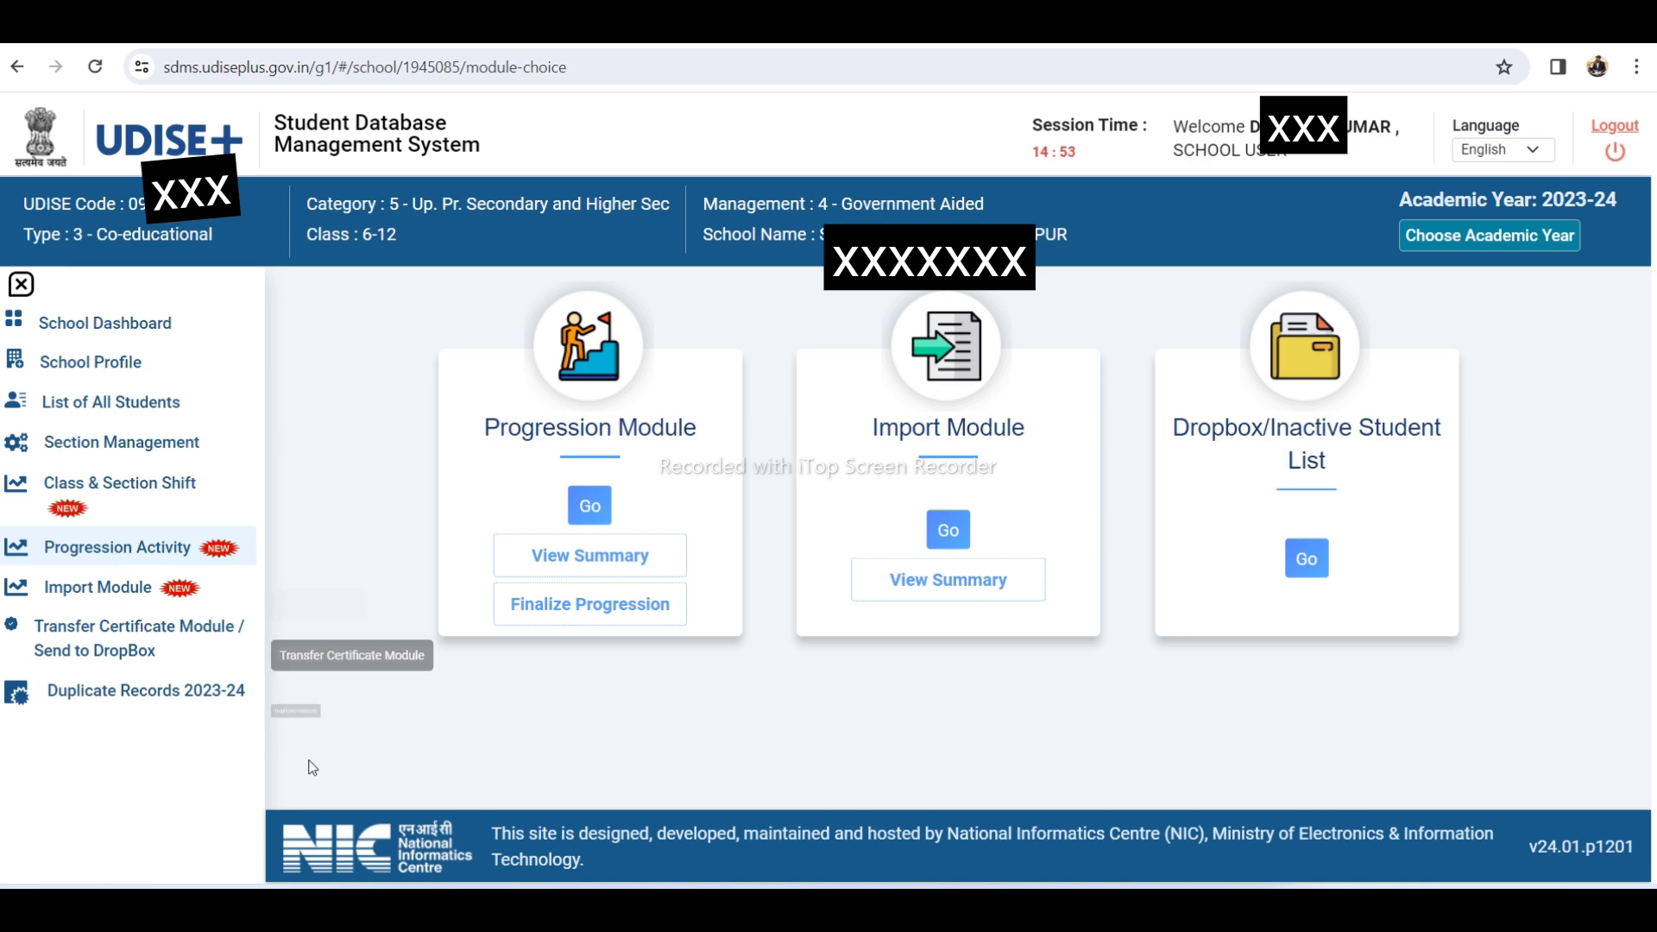
pyautogui.click(579, 618)
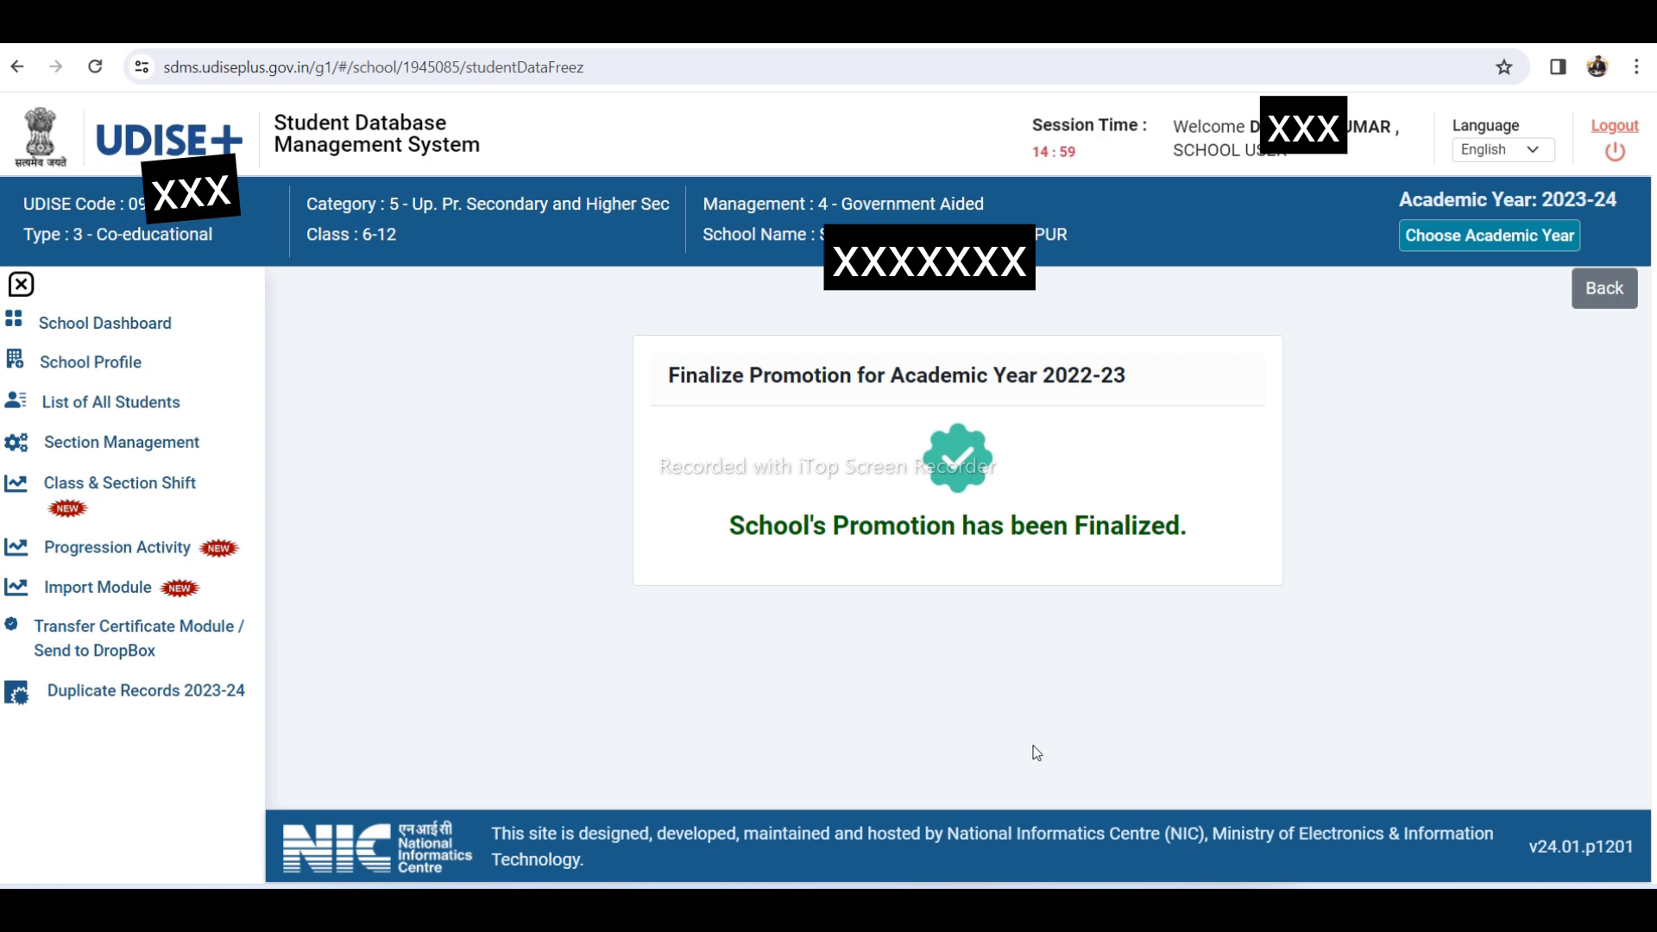
pyautogui.click(132, 548)
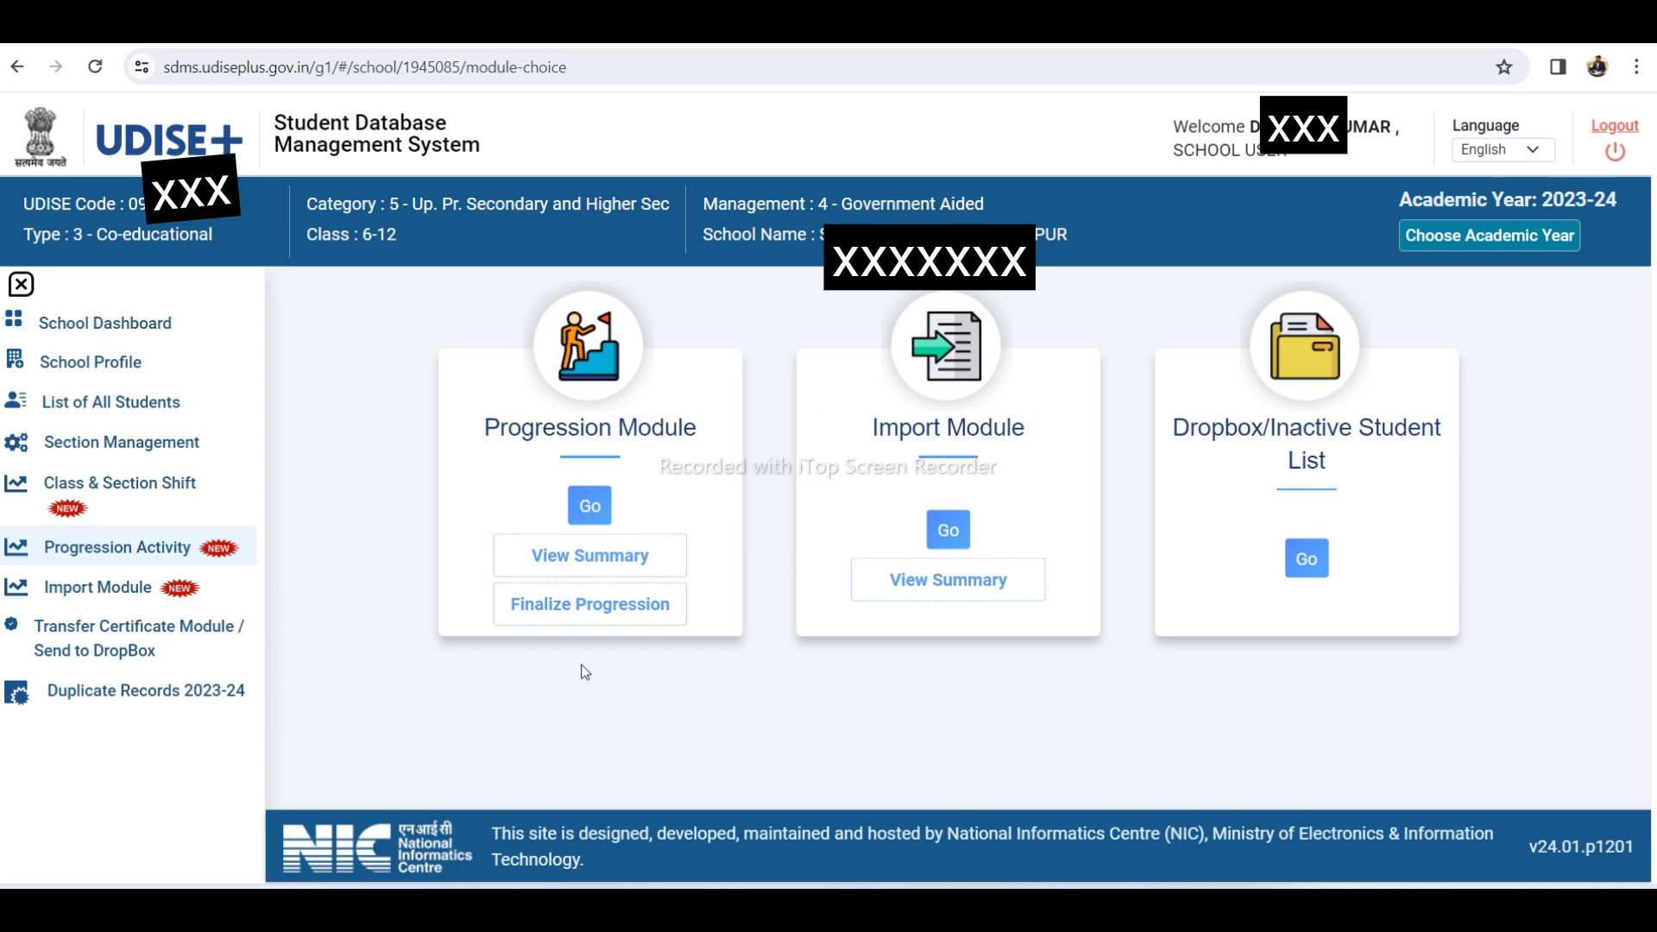
pyautogui.click(616, 619)
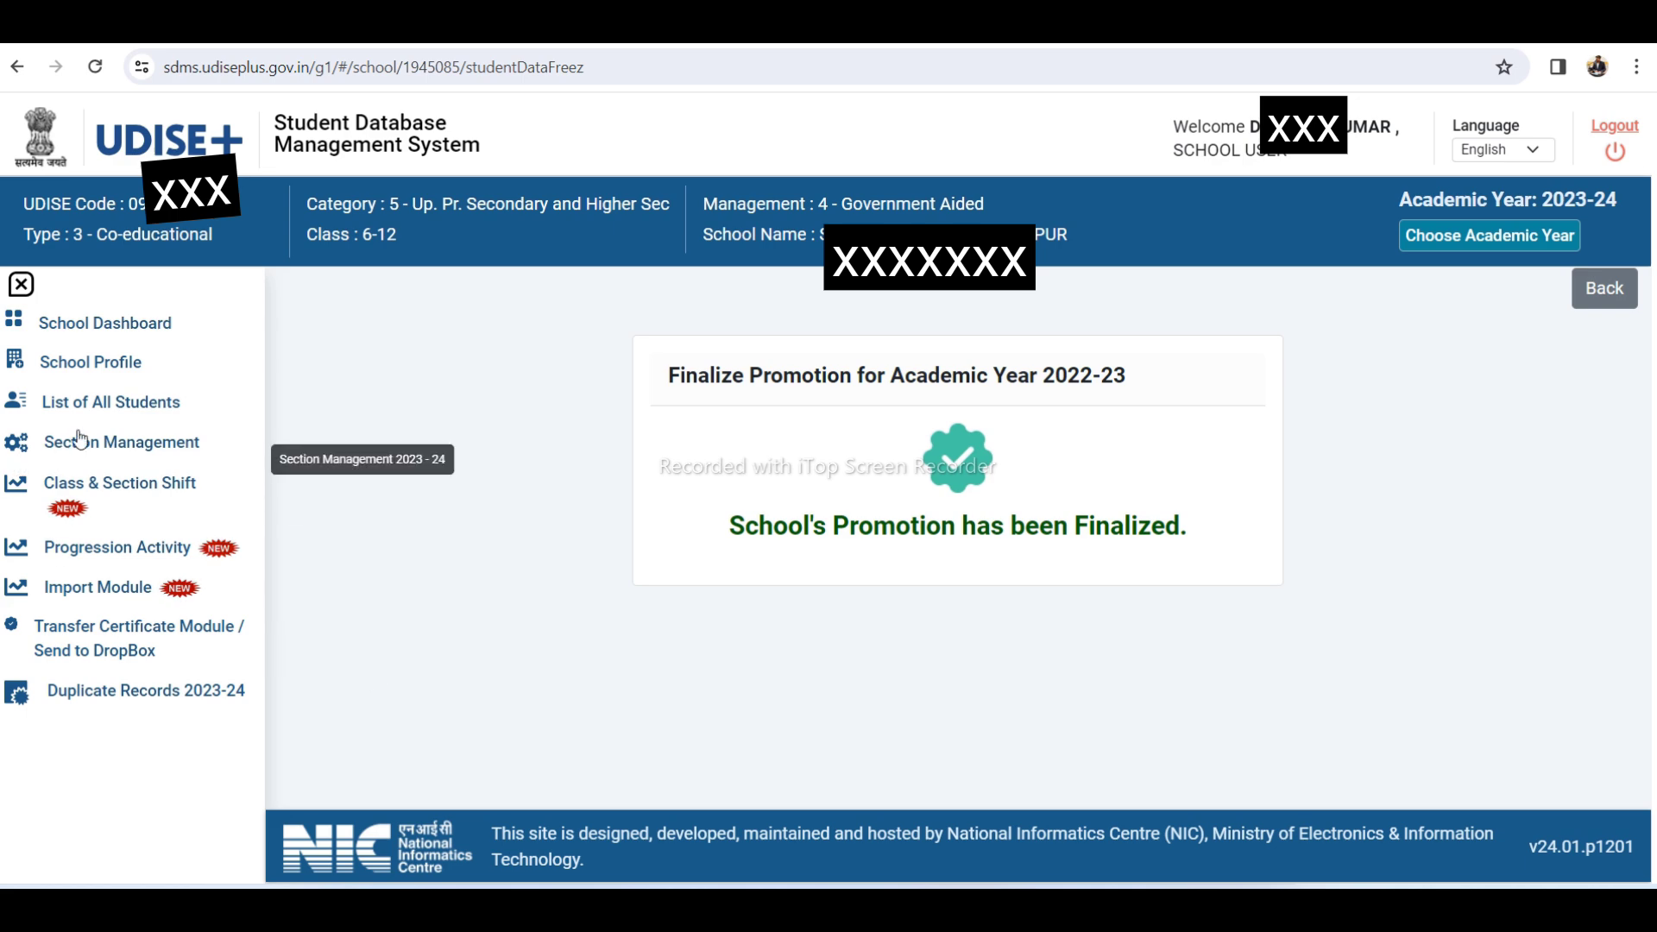
# Open the general profile form of the first student in class VI section A from the school dashboard
pyautogui.click(108, 332)
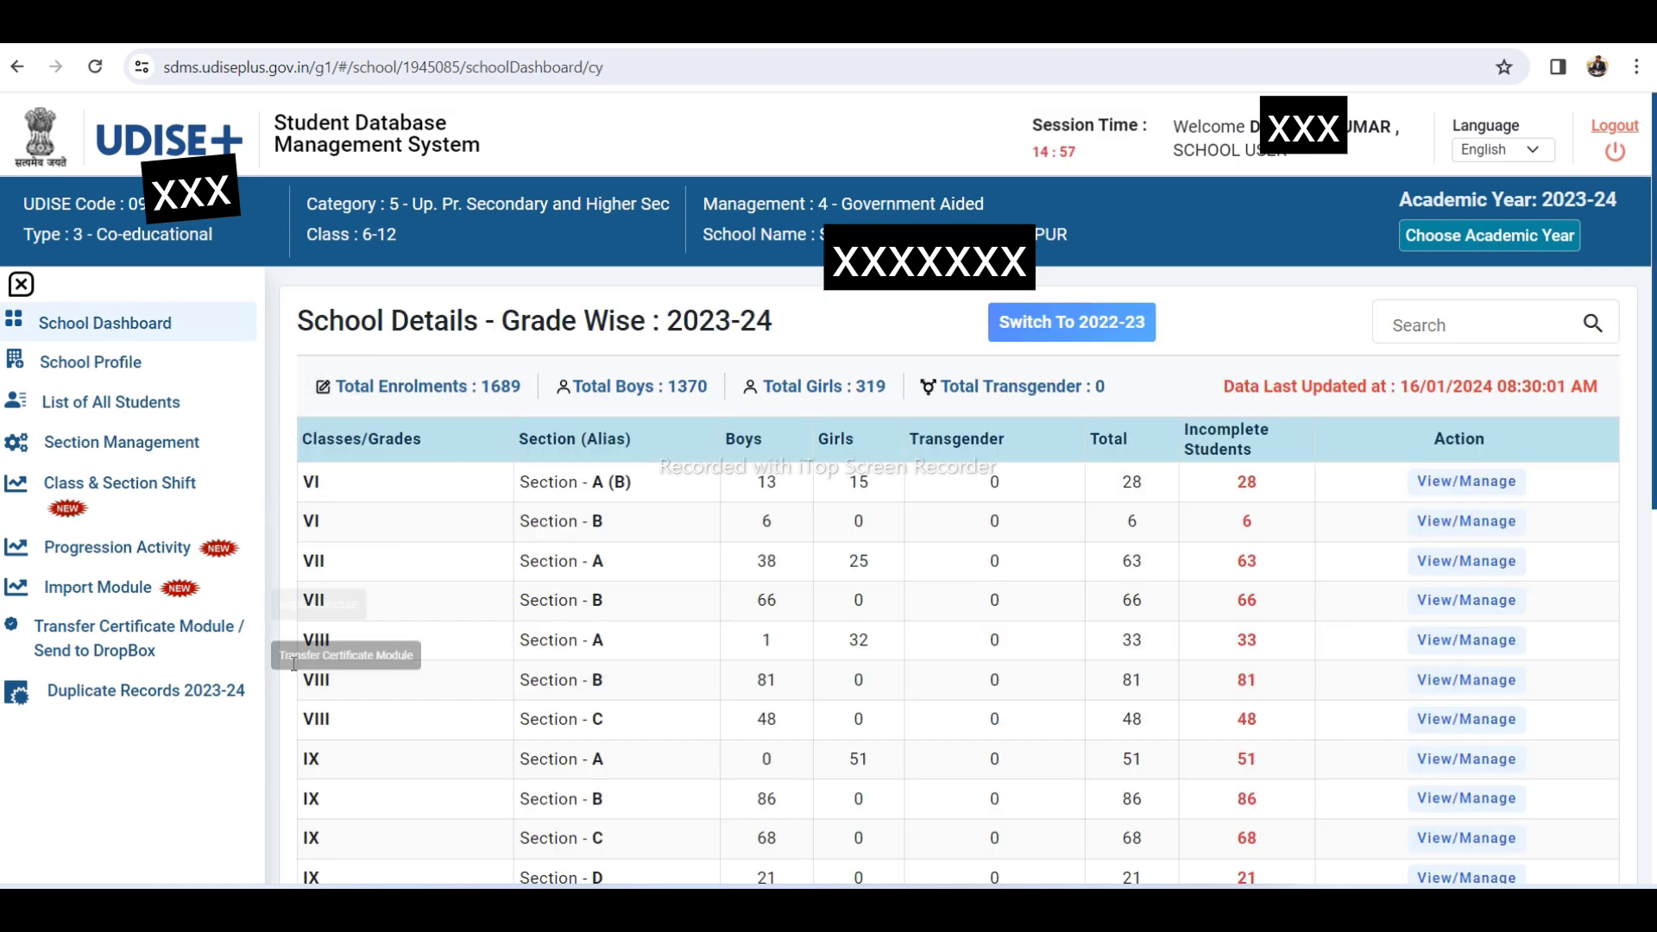
pyautogui.scroll(-8, 822, 525)
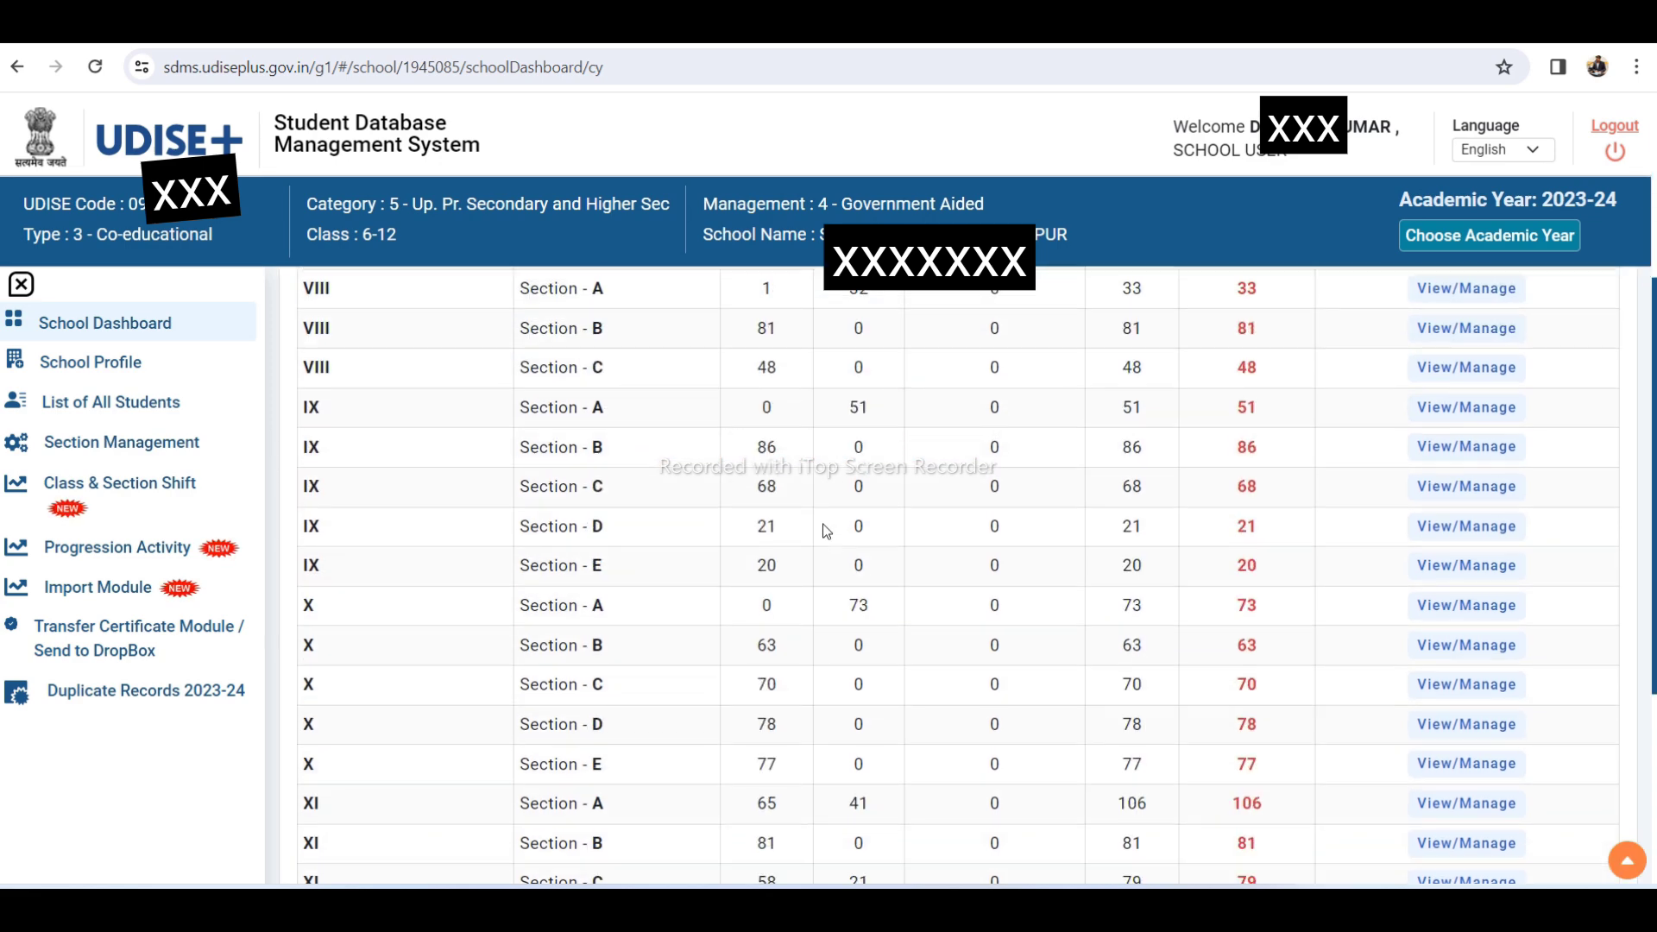
pyautogui.scroll(10, 828, 561)
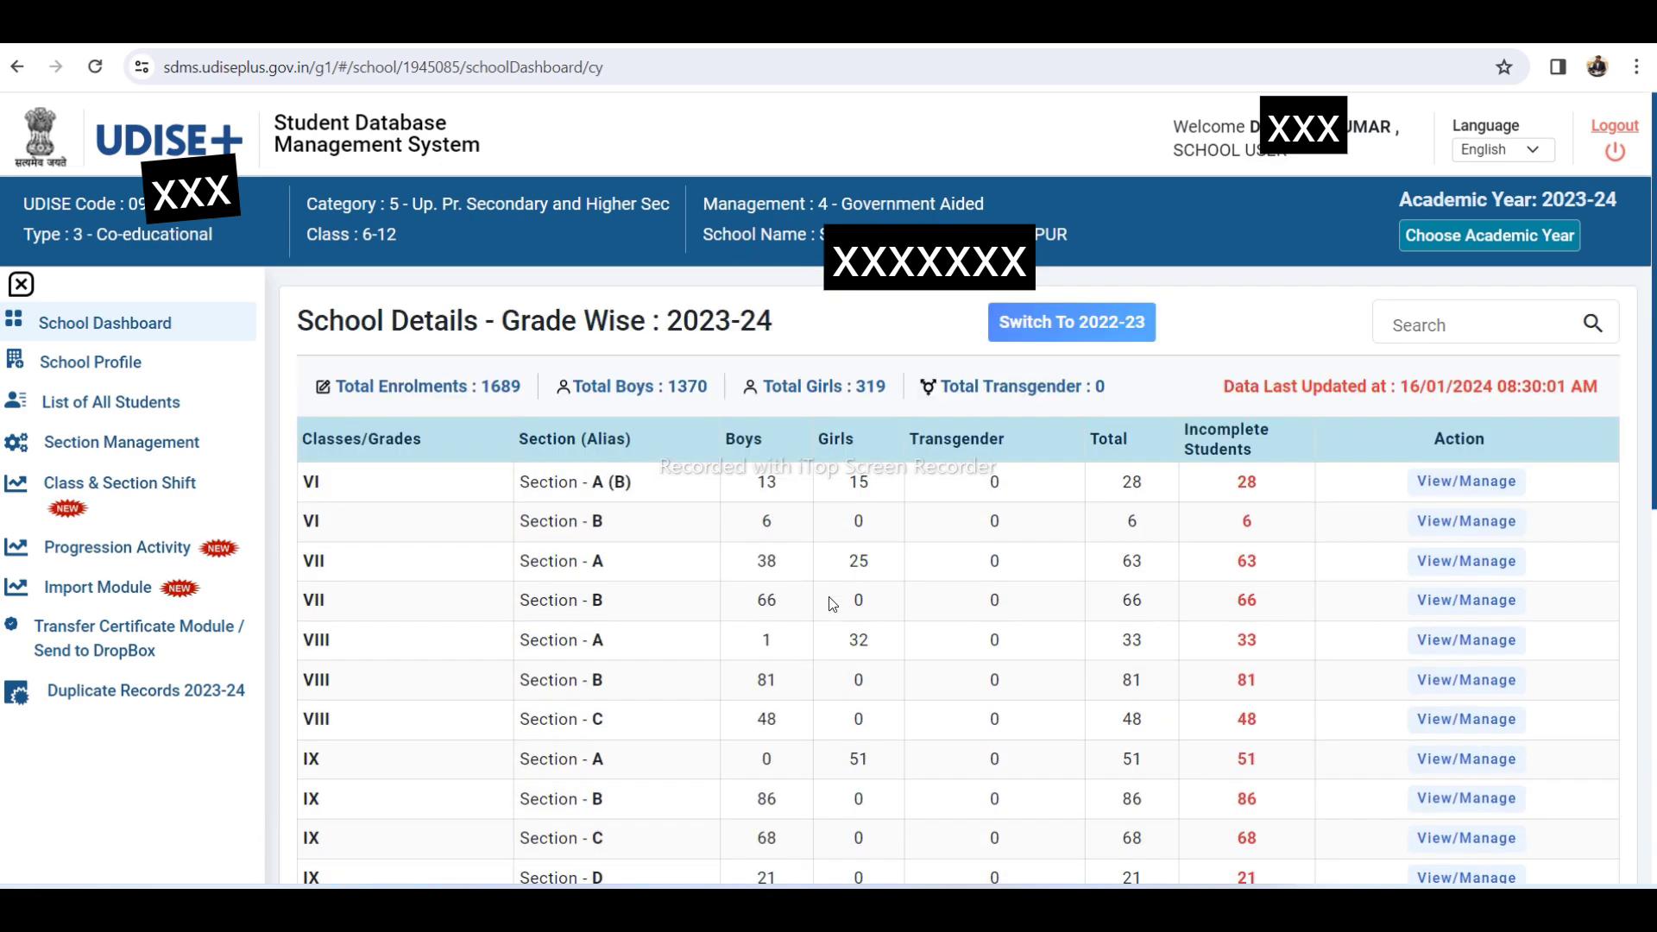
pyautogui.click(1437, 483)
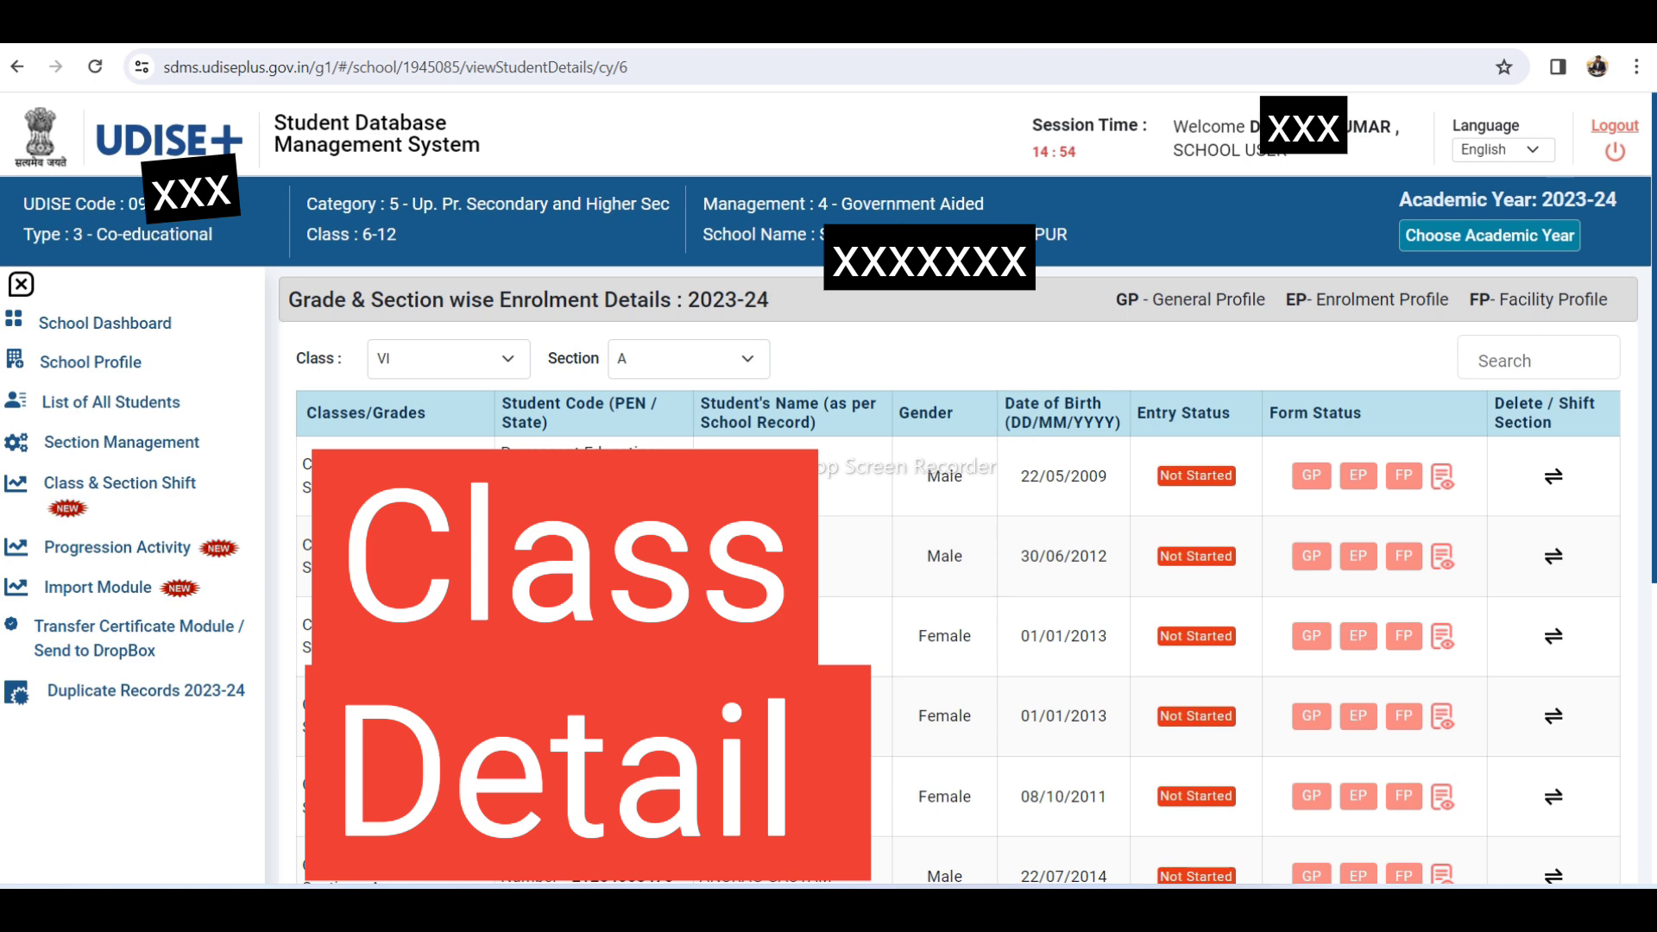
pyautogui.click(1307, 486)
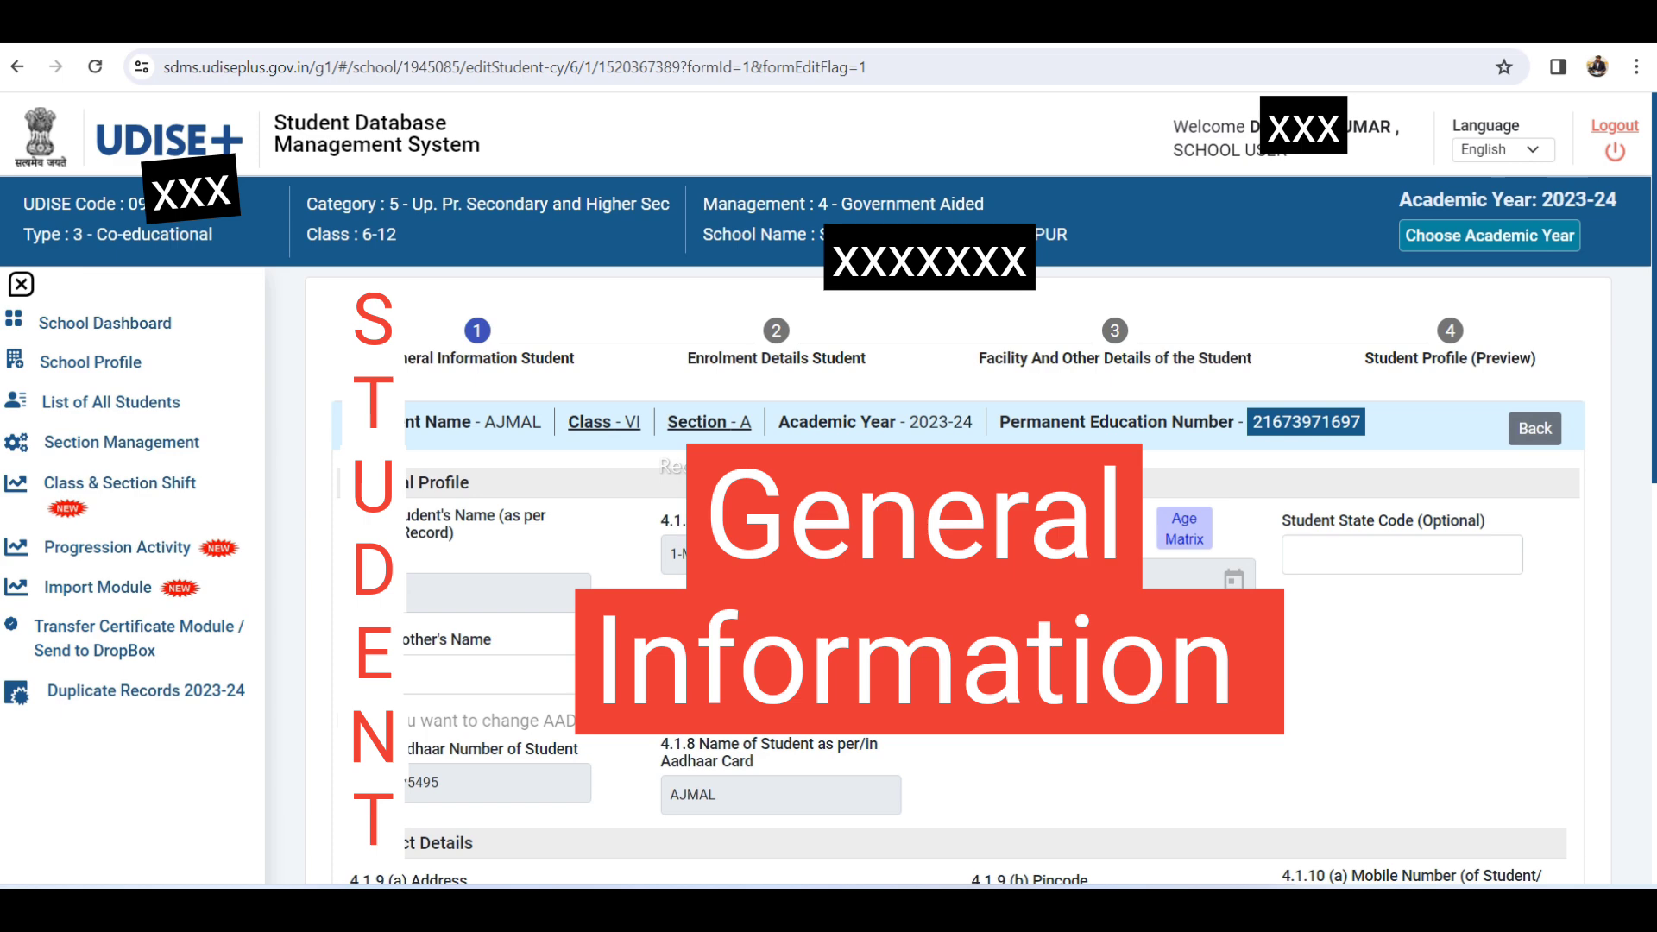
# Review the student's general information, including the parent and guardian names, contact details and additional details
pyautogui.scroll(-1, 1309, 489)
pyautogui.scroll(-1, 1309, 489)
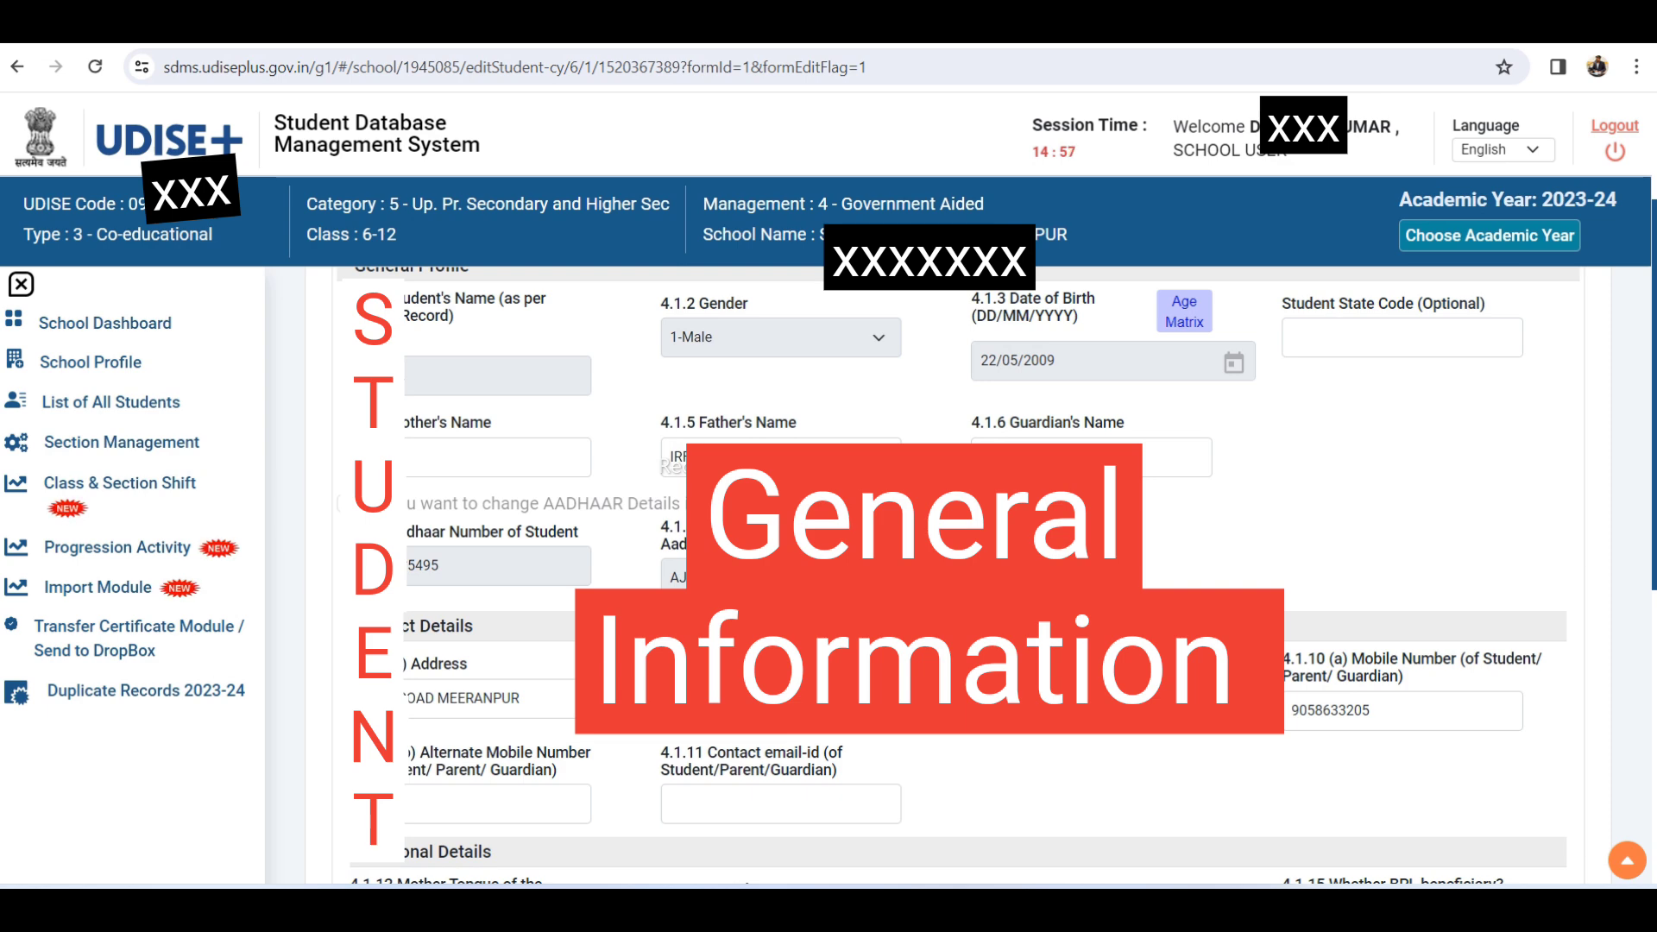
pyautogui.scroll(2, 958, 579)
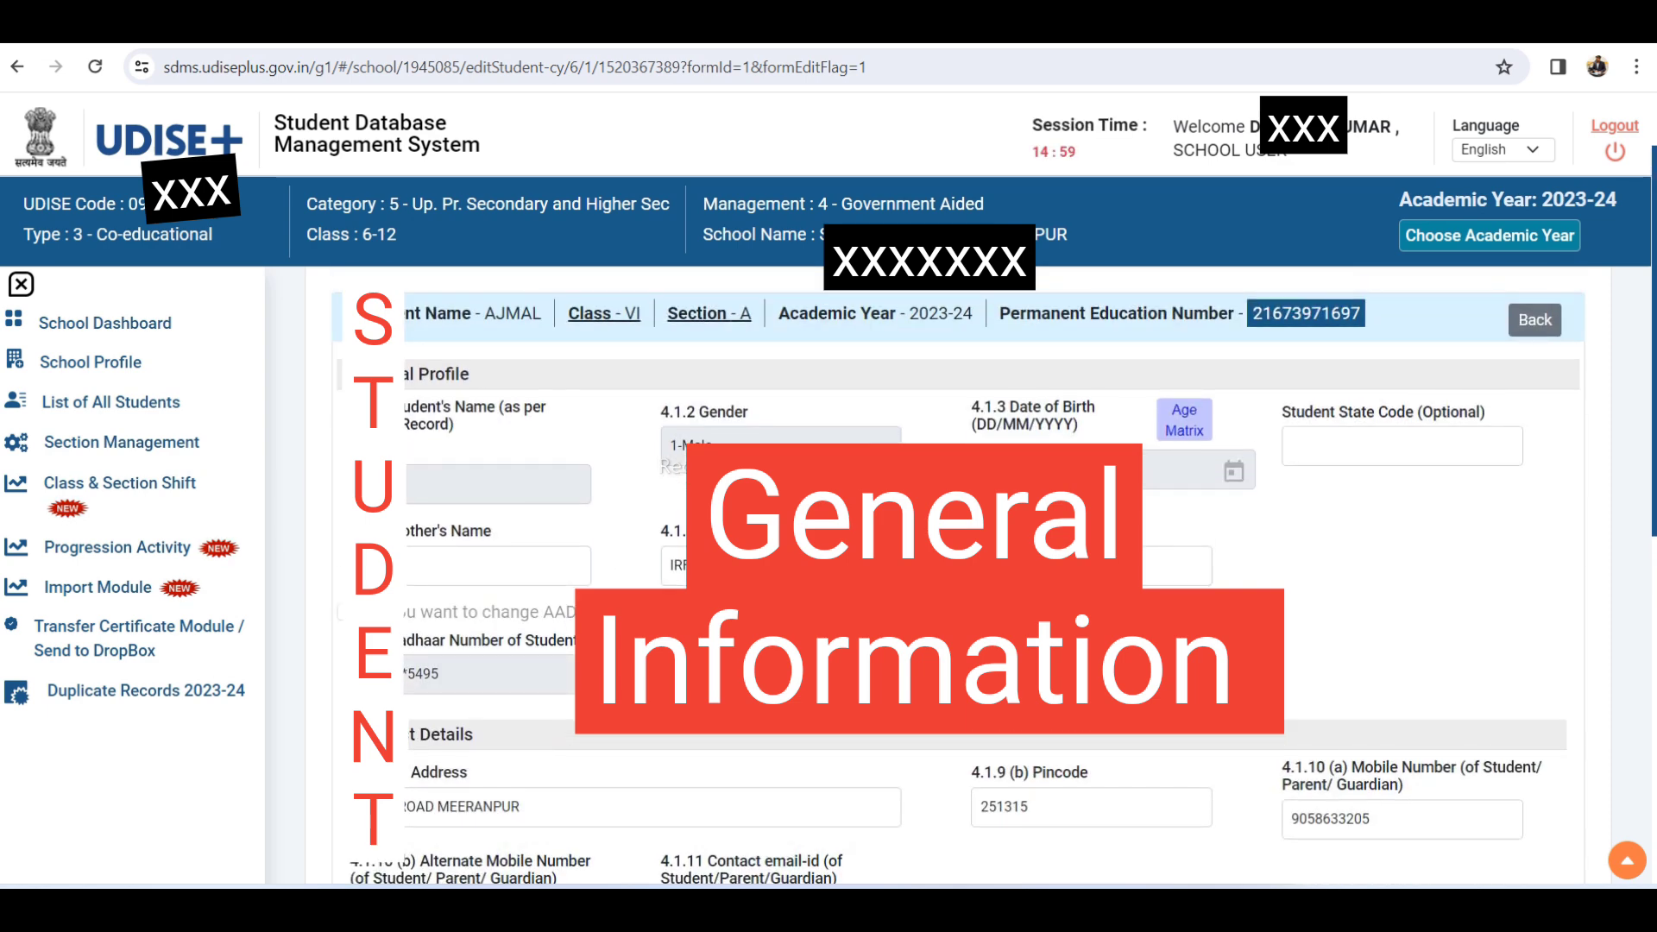
pyautogui.click(444, 562)
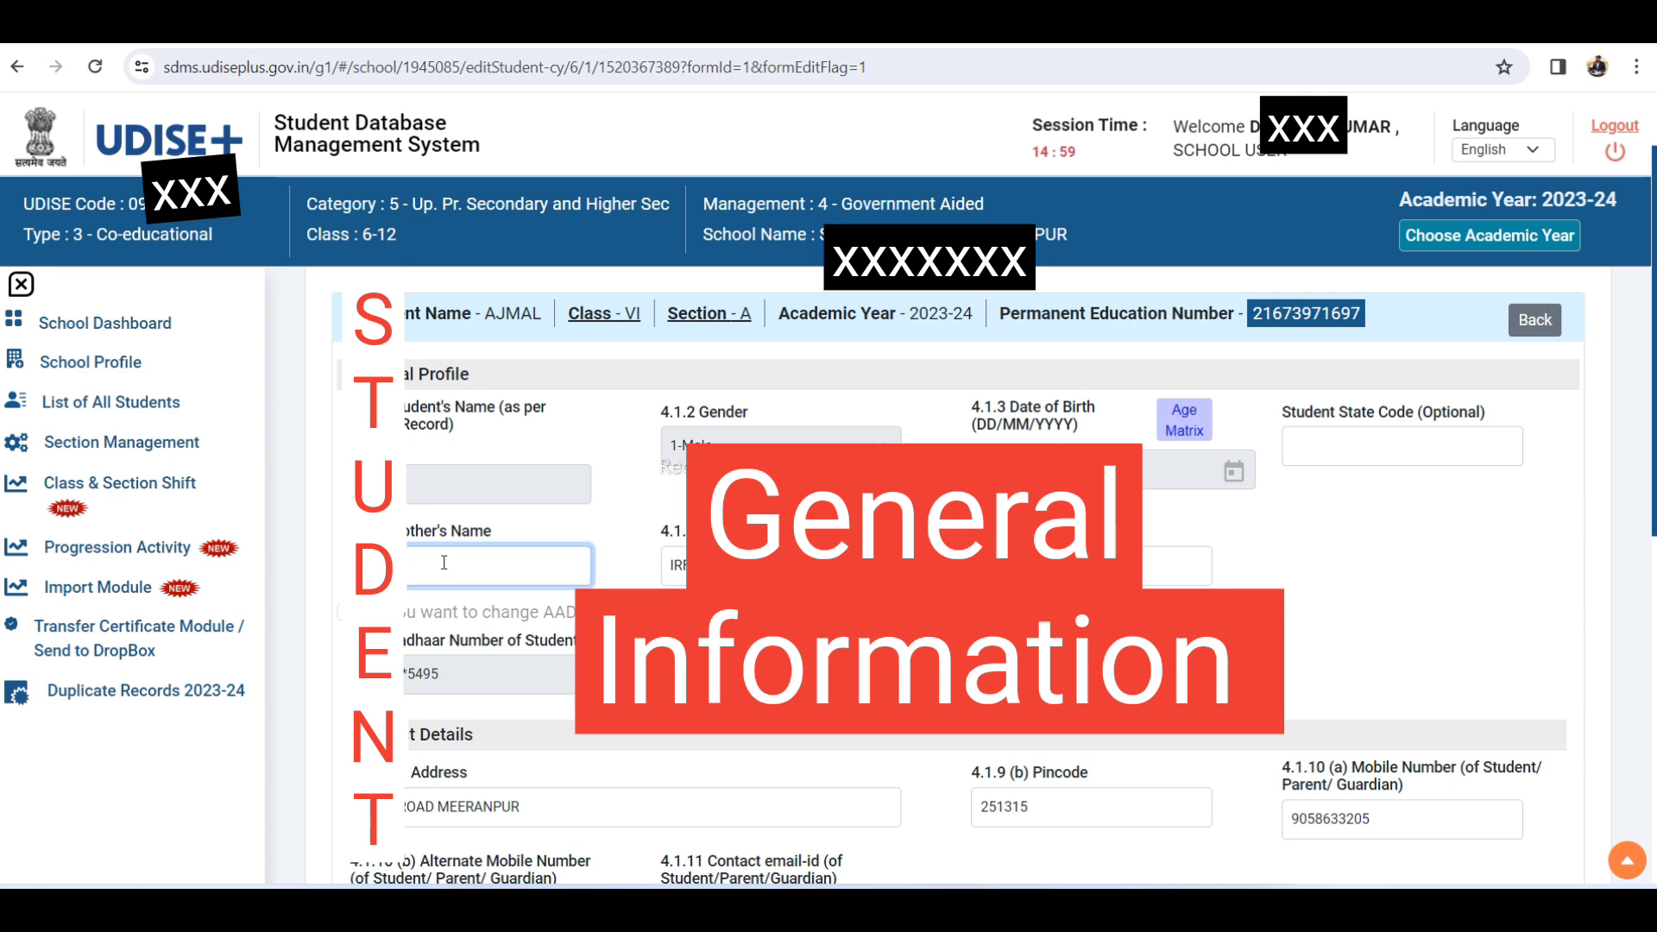
pyautogui.press('Tab')
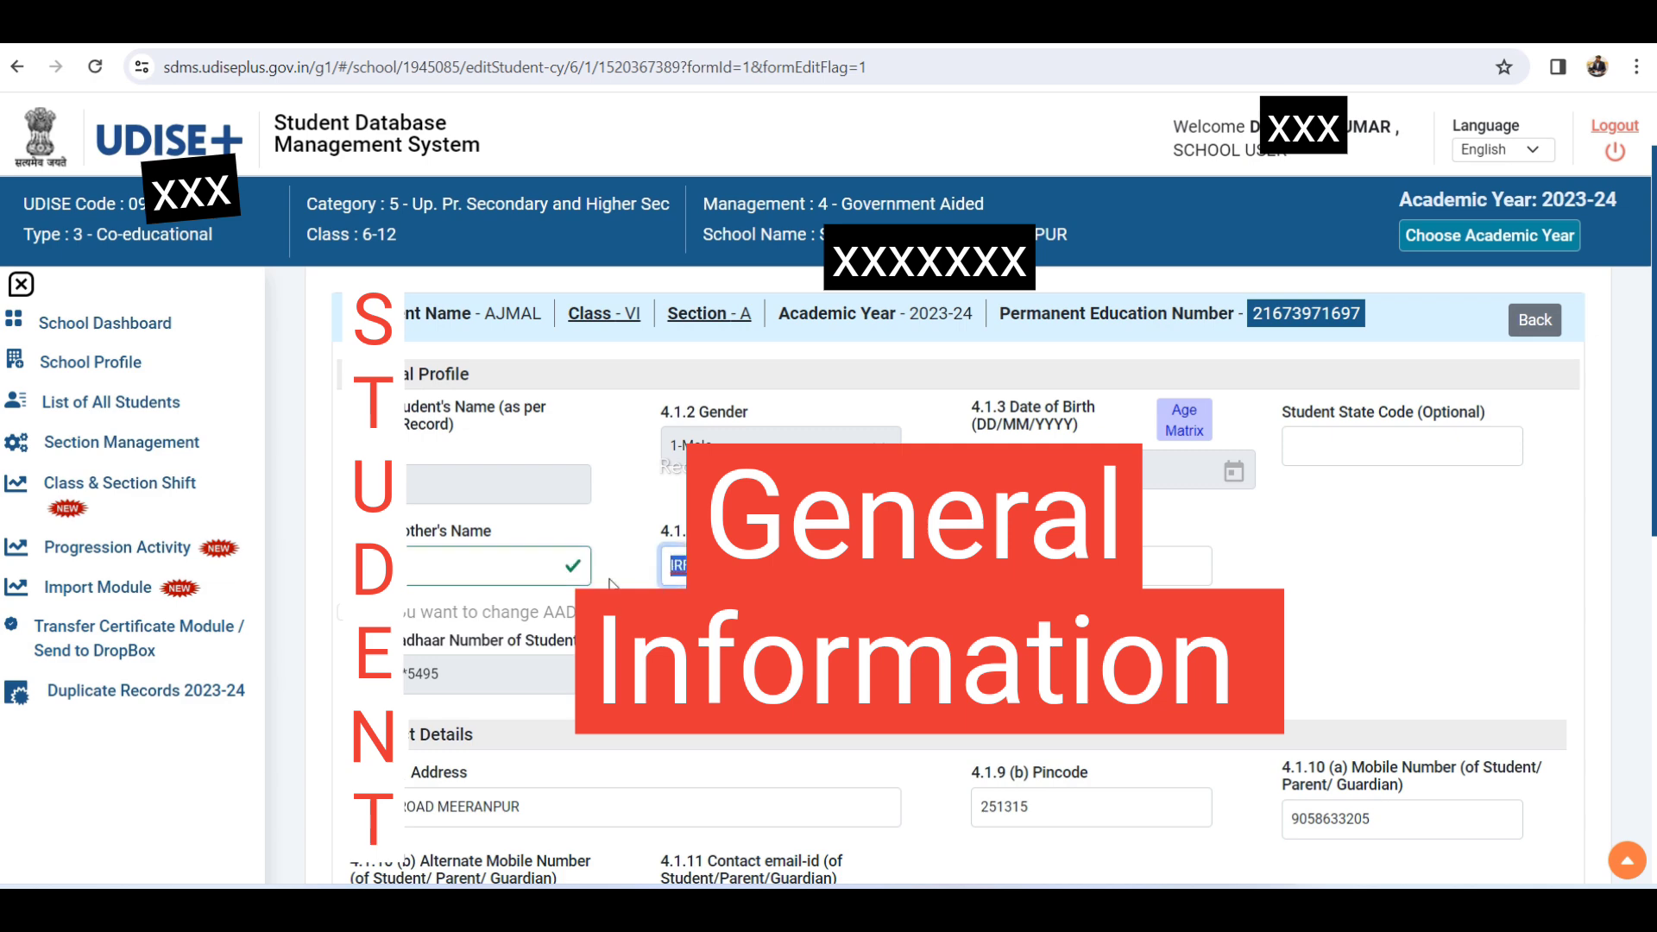
pyautogui.press('Tab')
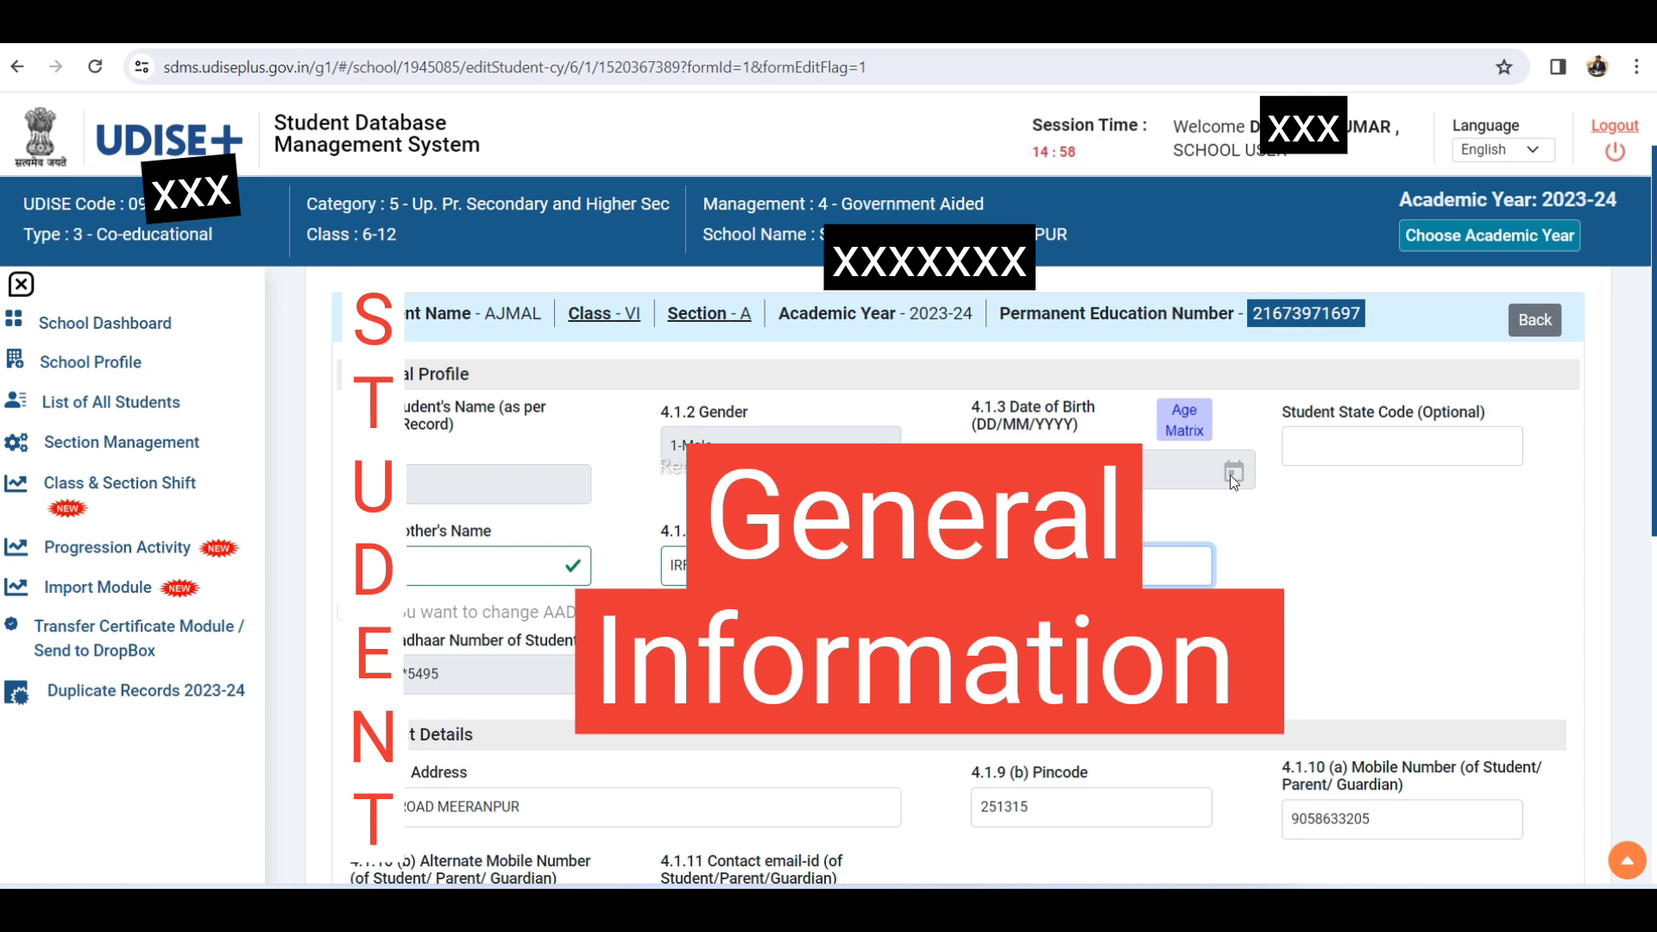
pyautogui.scroll(-1, 438, 693)
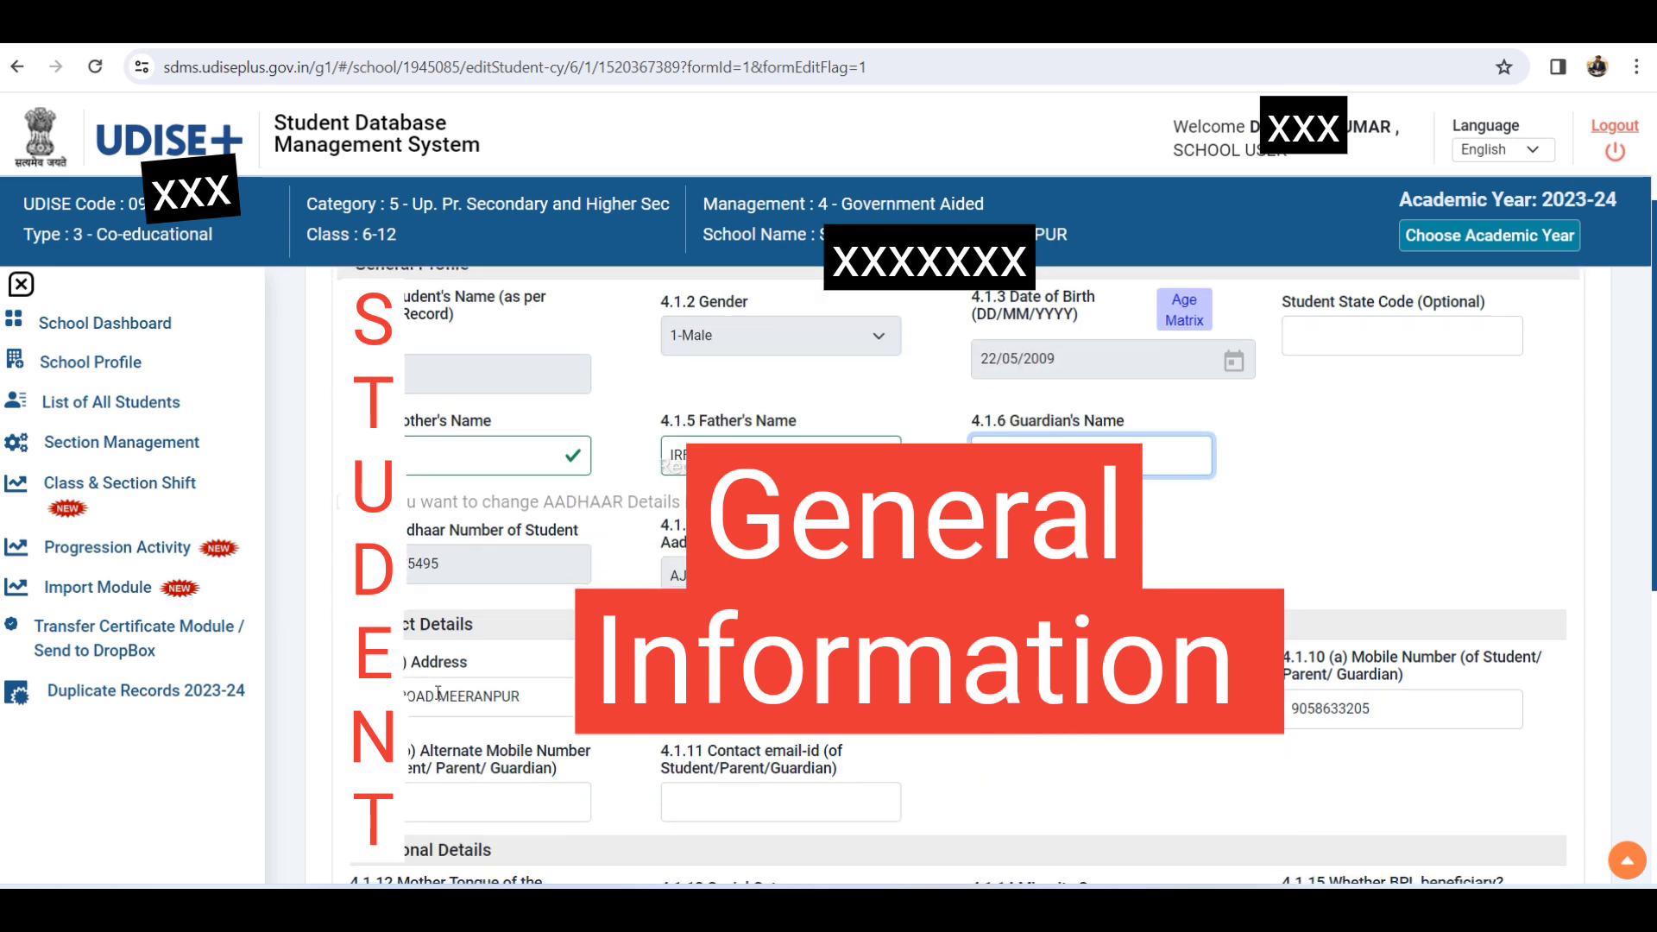
pyautogui.scroll(-1, 439, 692)
pyautogui.scroll(-2, 441, 691)
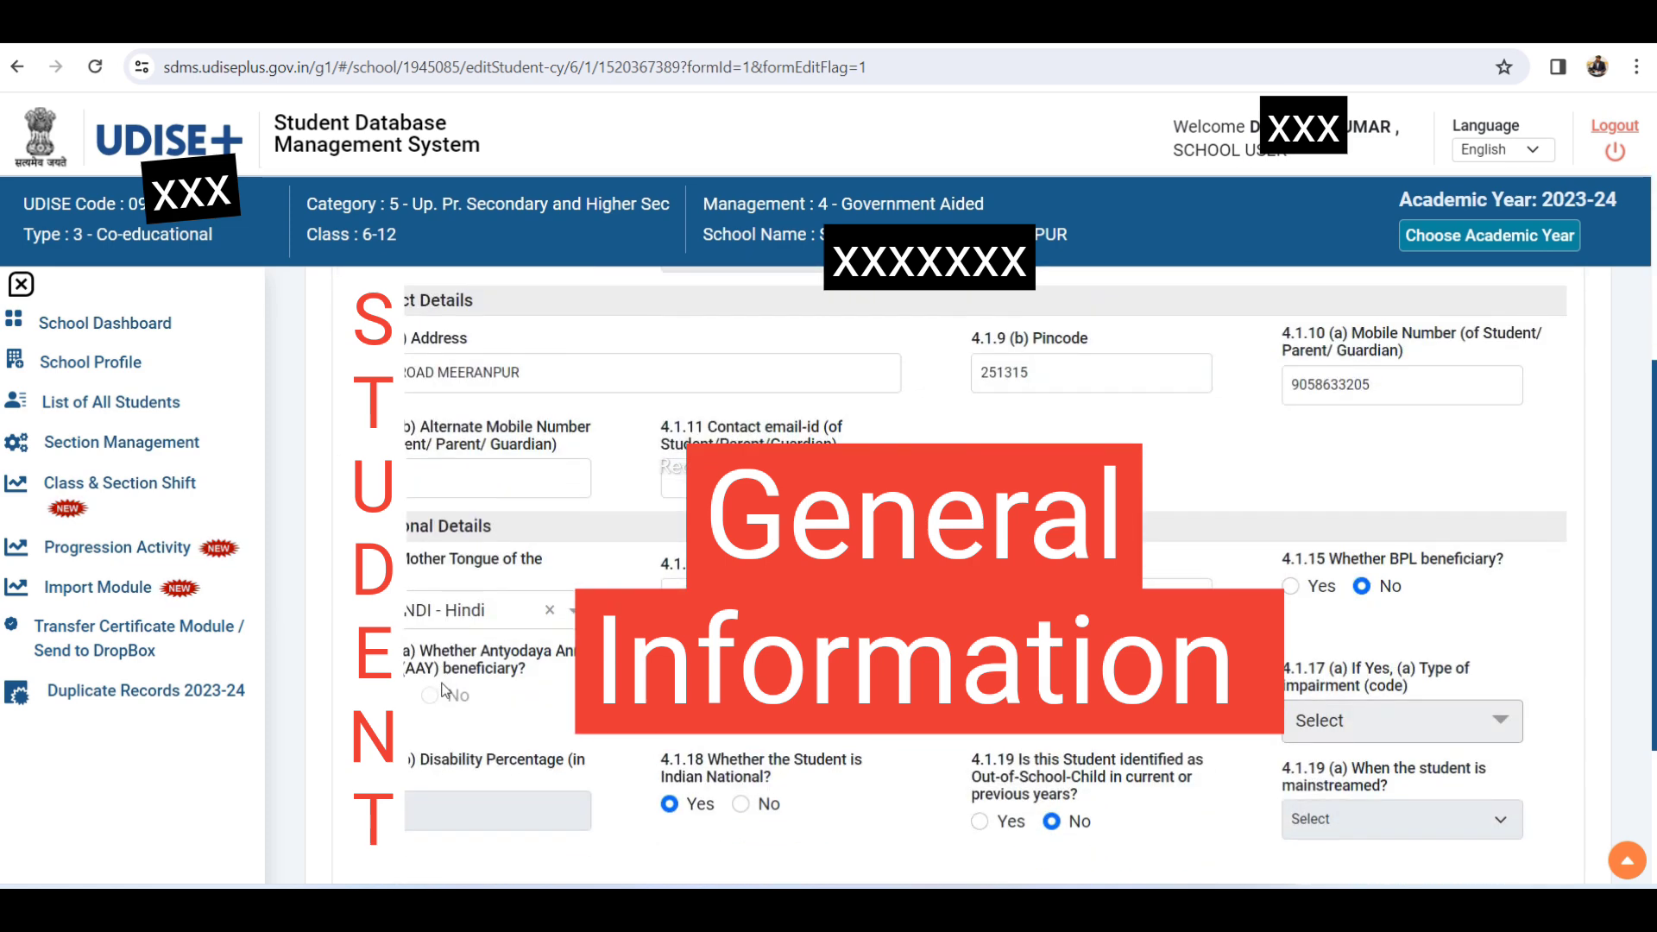
pyautogui.scroll(-3, 442, 691)
# Choose O+ as the student's blood group and continue to the enrolment details
pyautogui.click(447, 670)
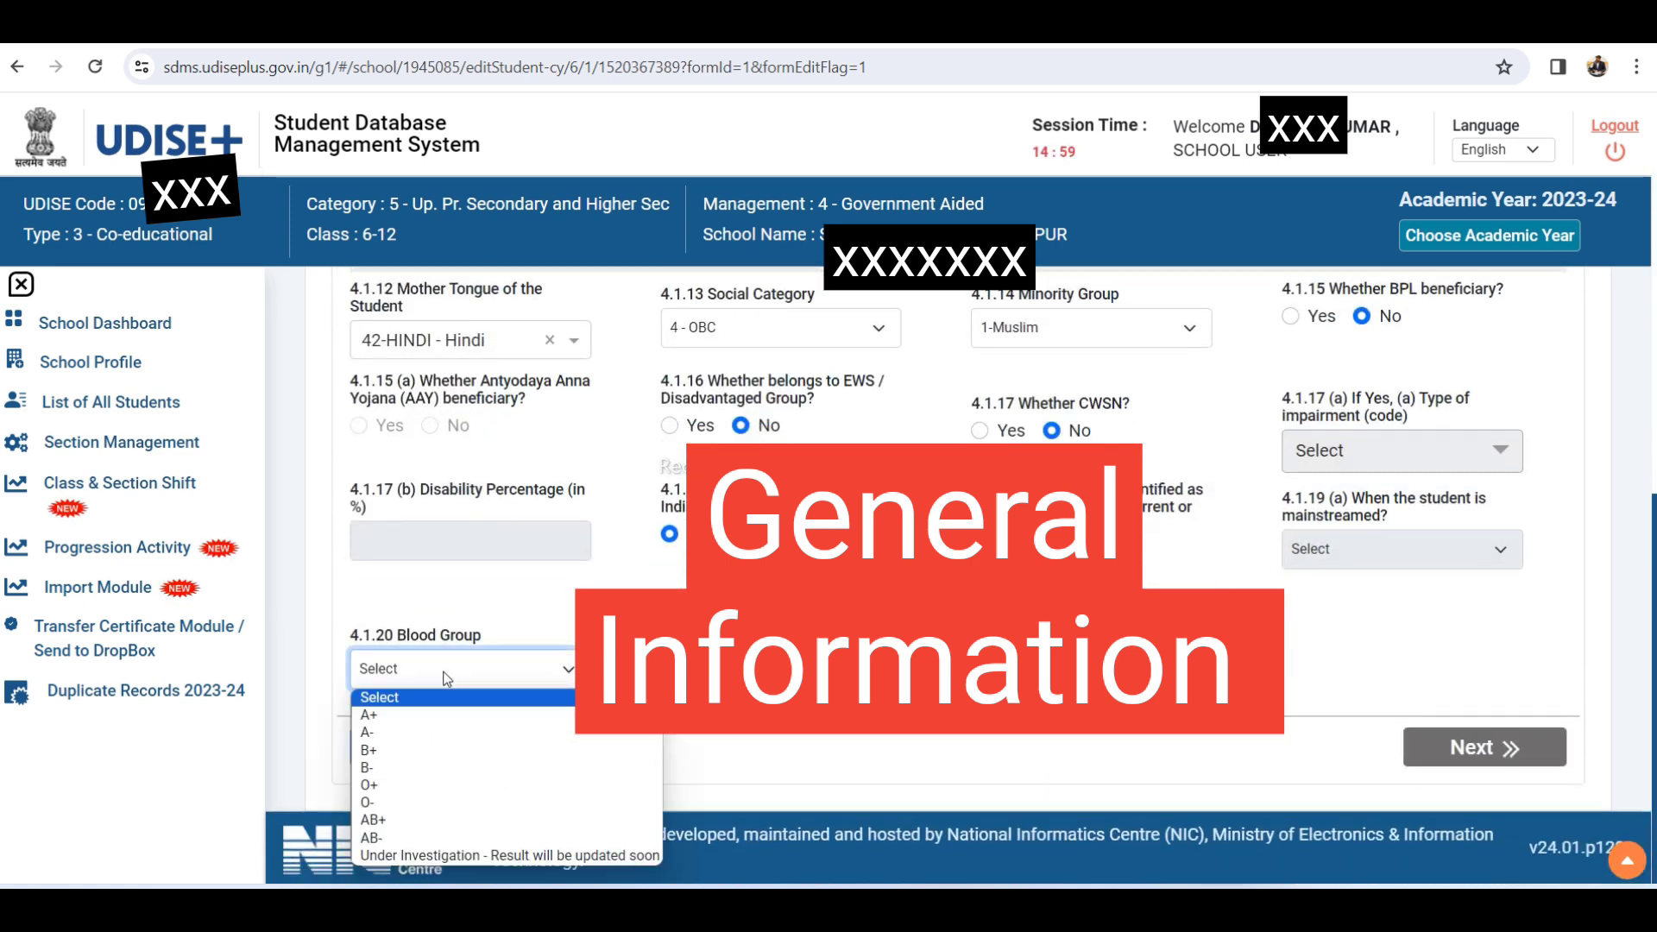
pyautogui.click(417, 785)
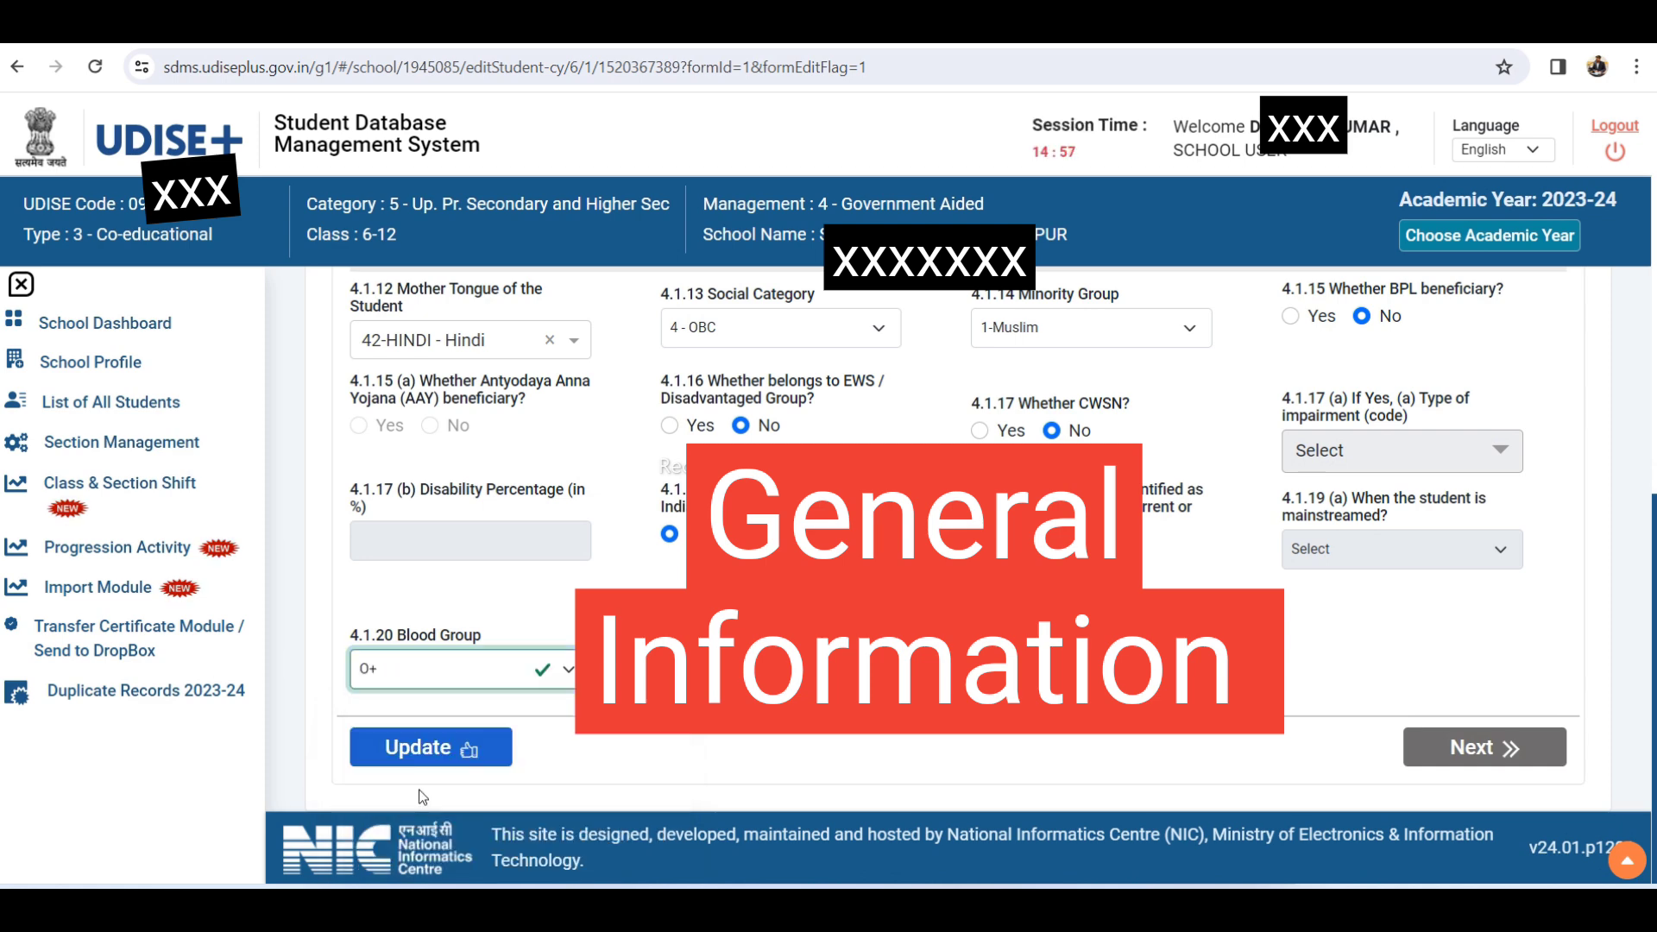
pyautogui.click(1500, 748)
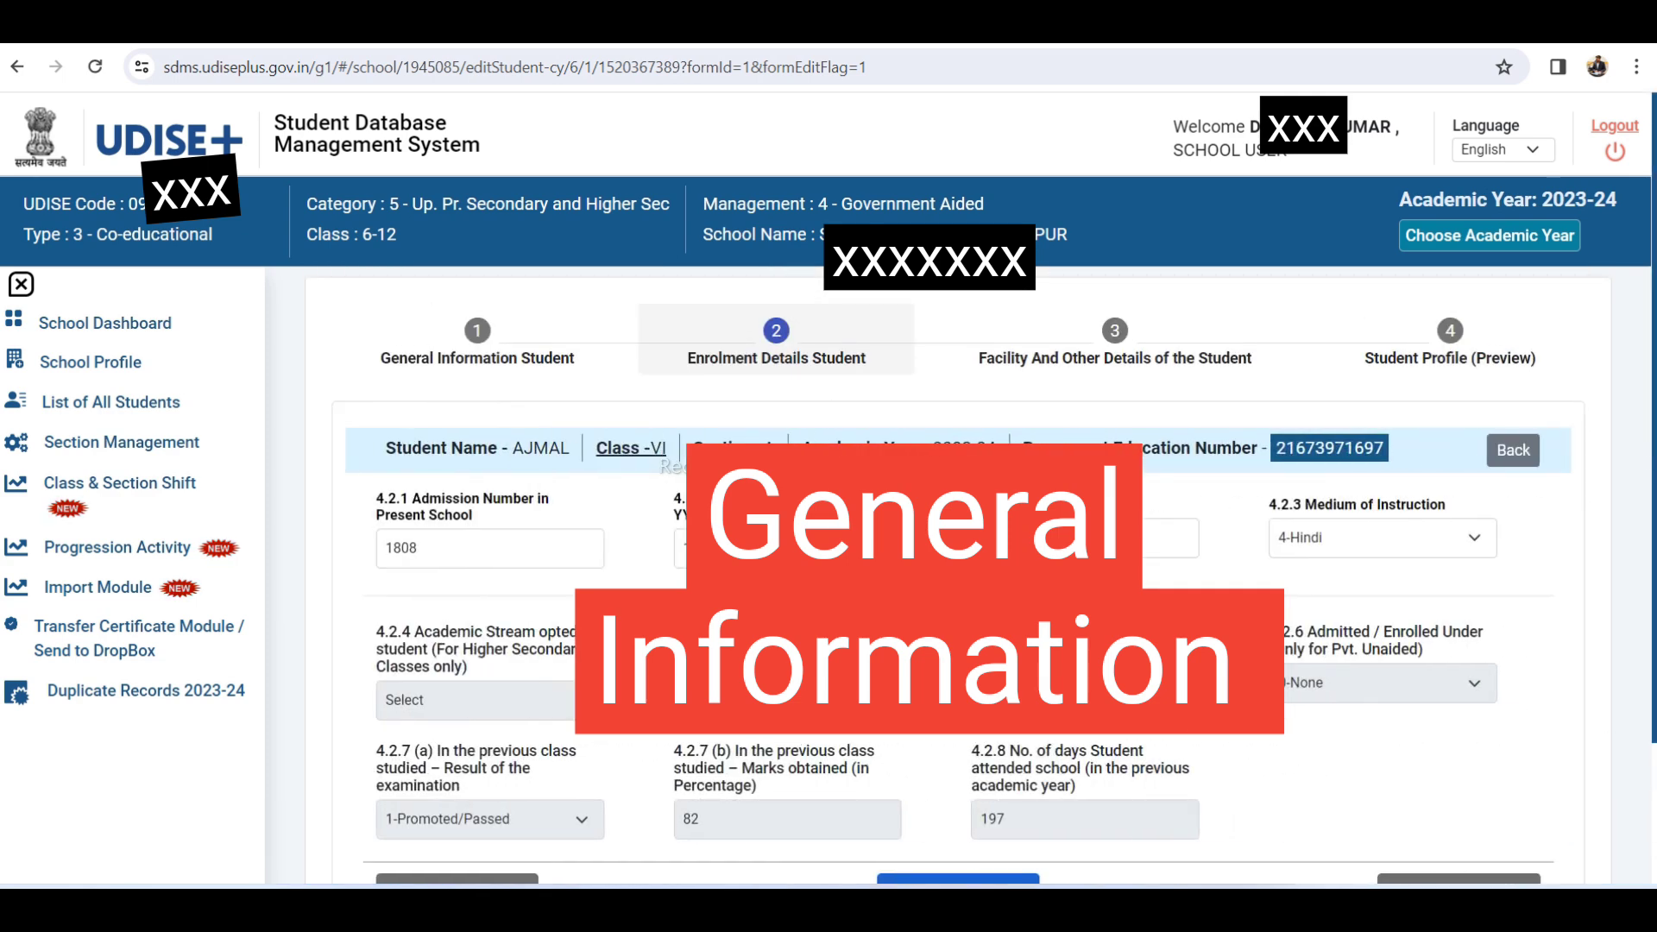
# Review the student's enrolment details and the facility and other details, including the height and weight fields
pyautogui.scroll(-2, 481, 372)
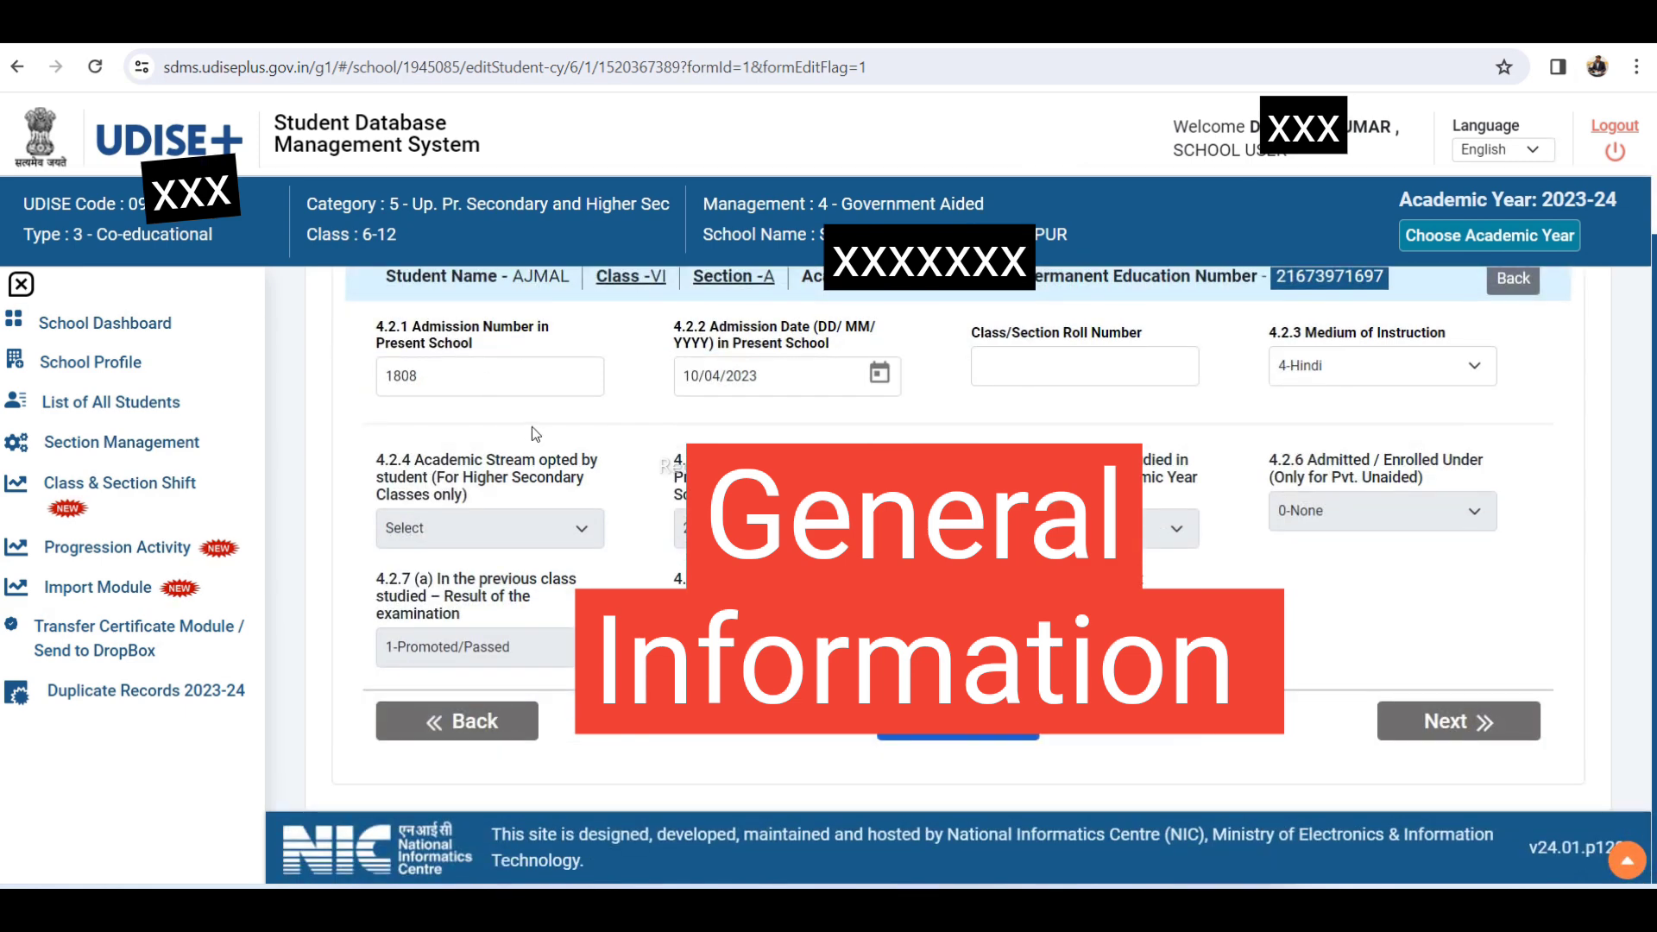
pyautogui.click(1486, 735)
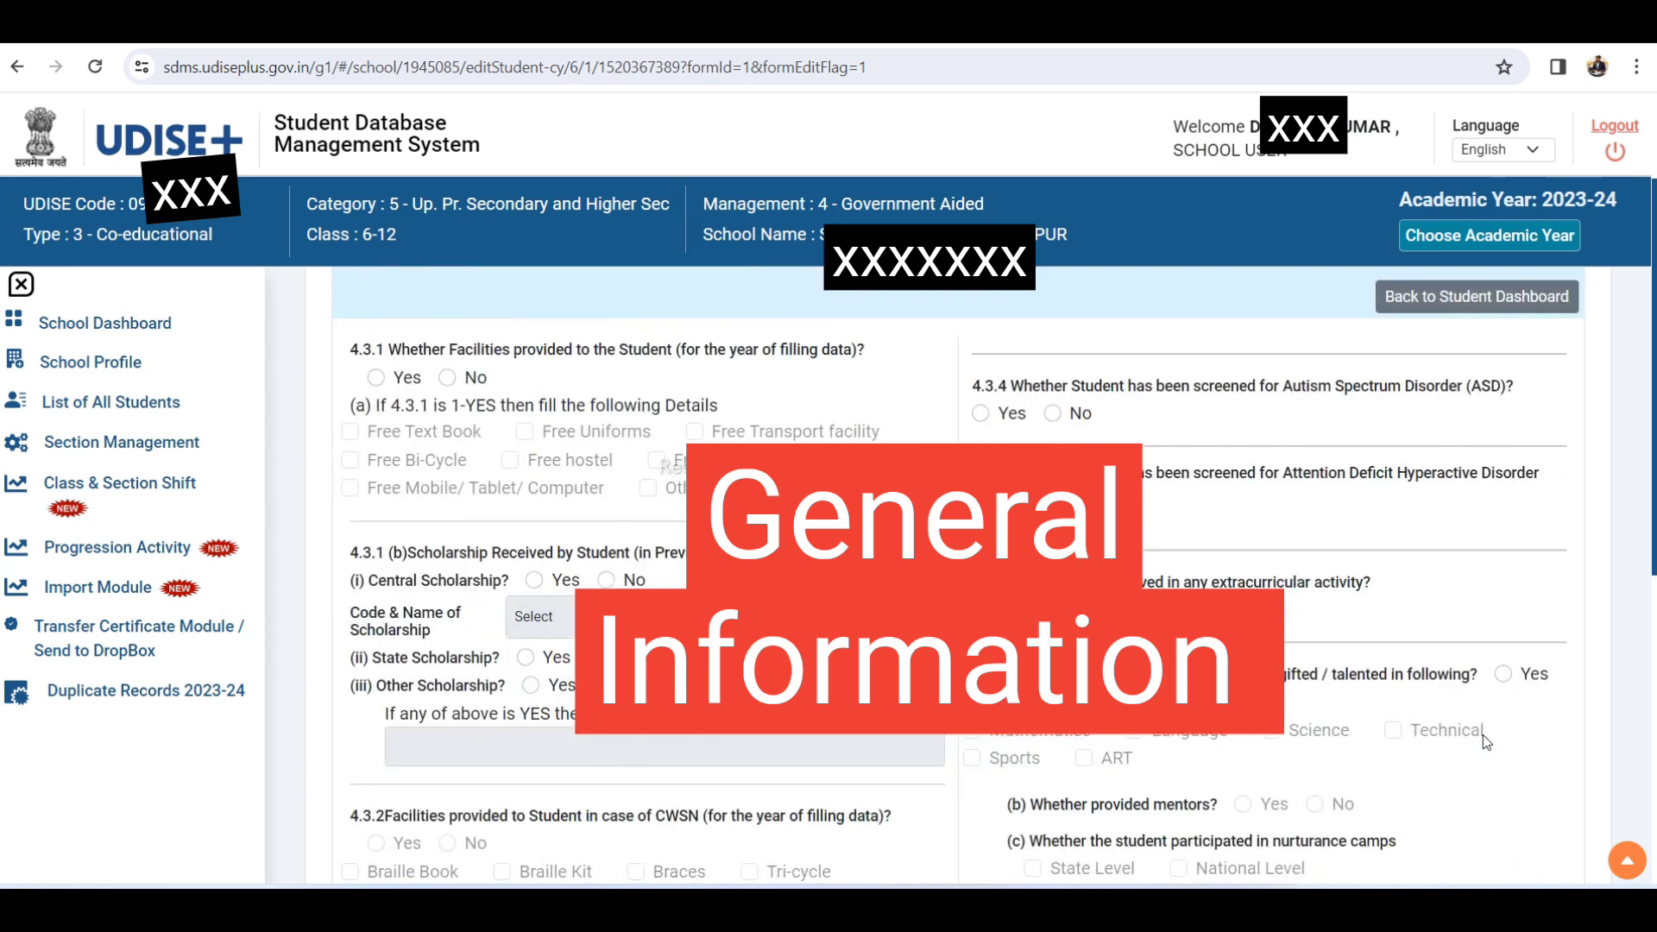
pyautogui.scroll(-2, 958, 575)
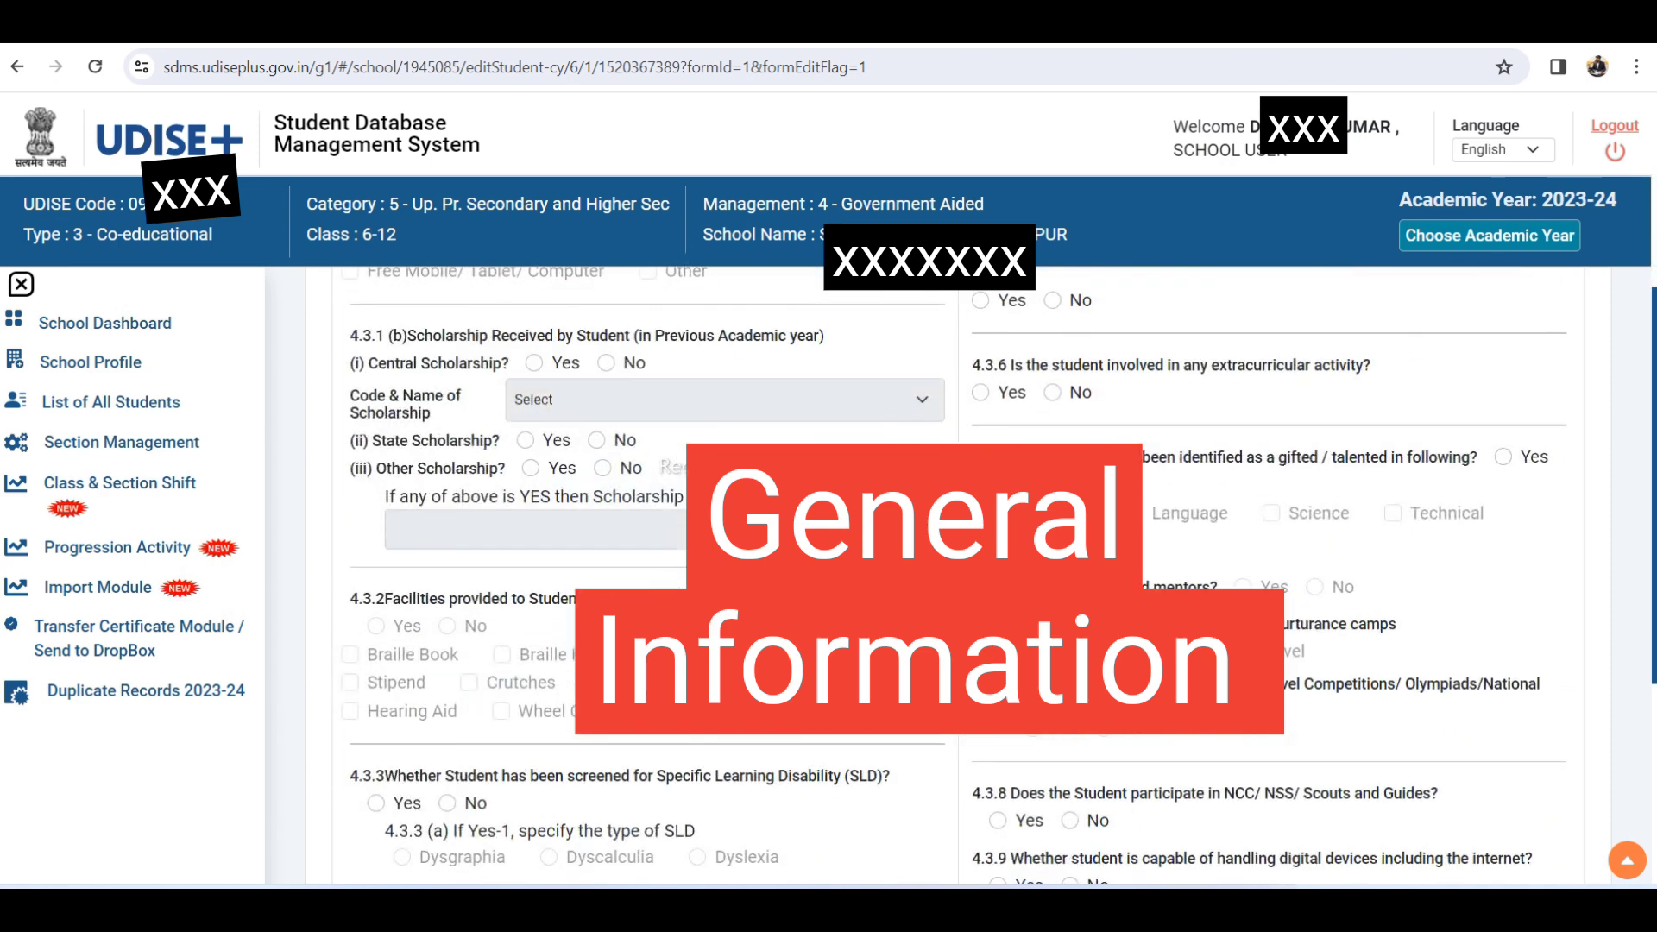
pyautogui.scroll(2, 614, 585)
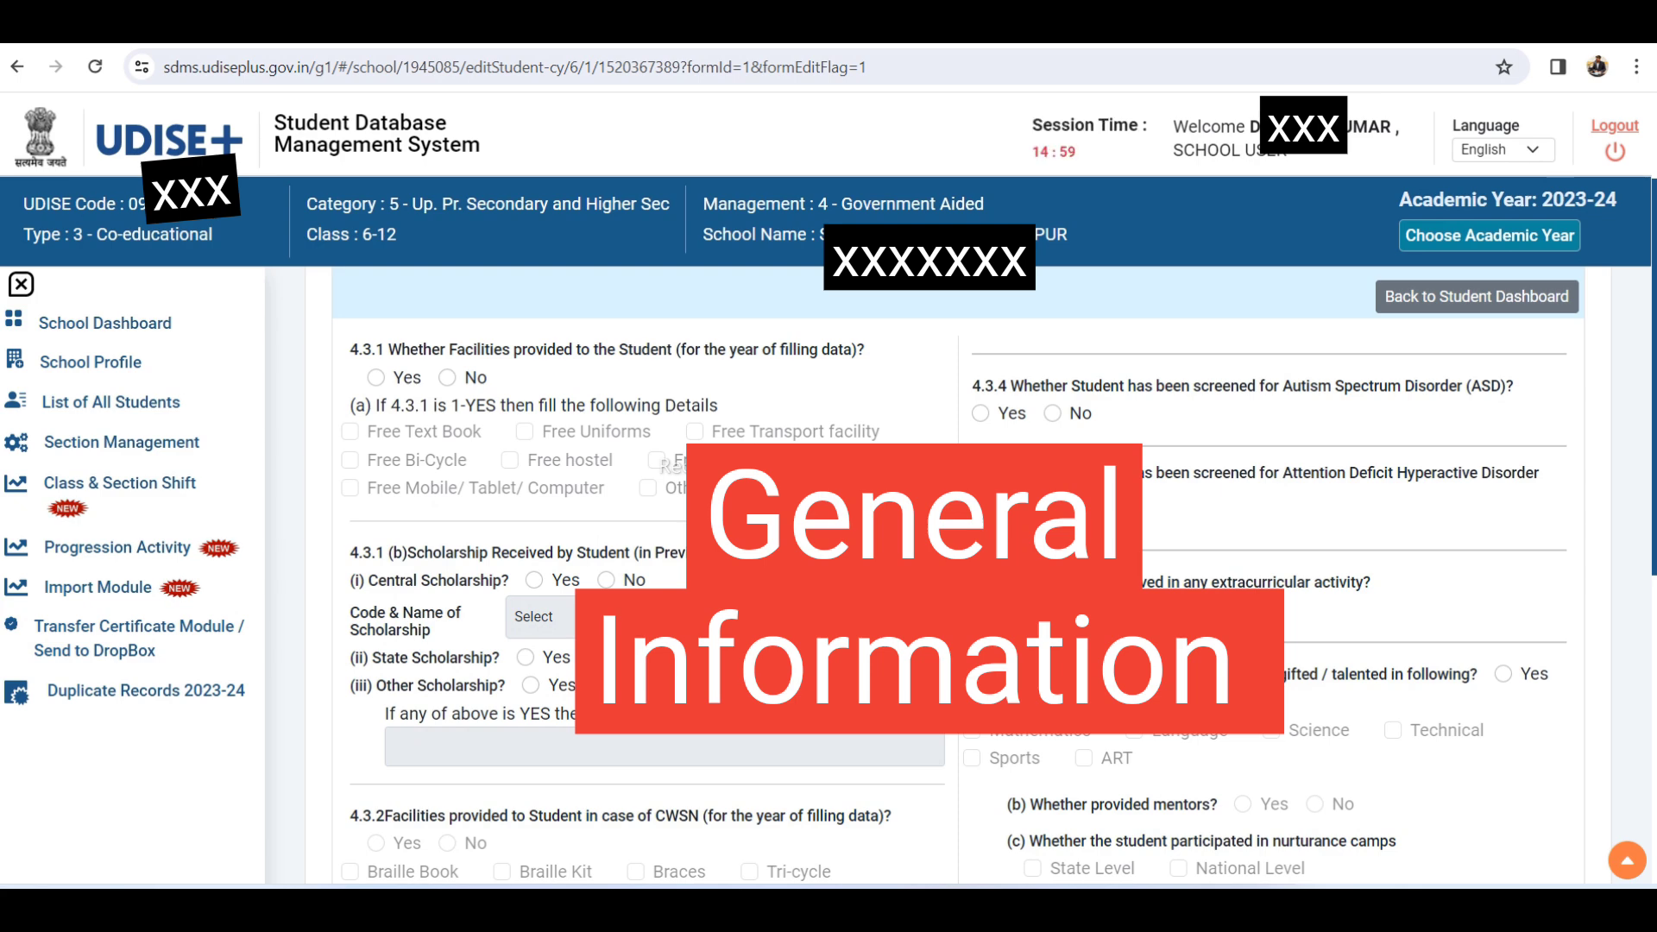
pyautogui.scroll(-2, 958, 574)
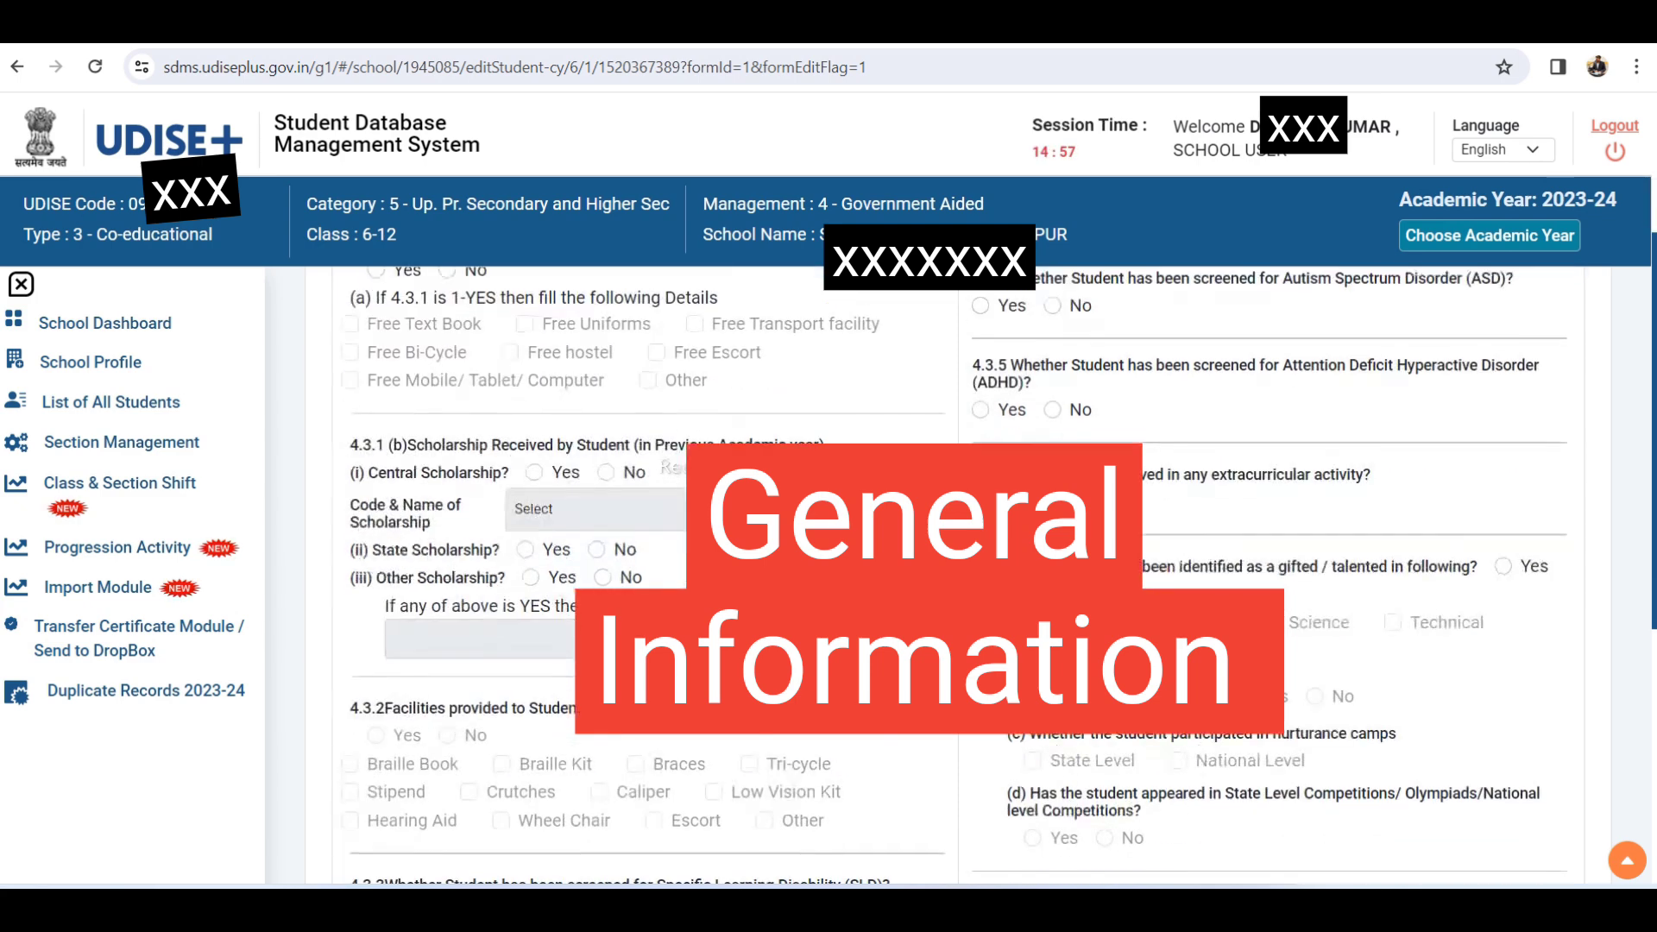
pyautogui.scroll(-4, 904, 580)
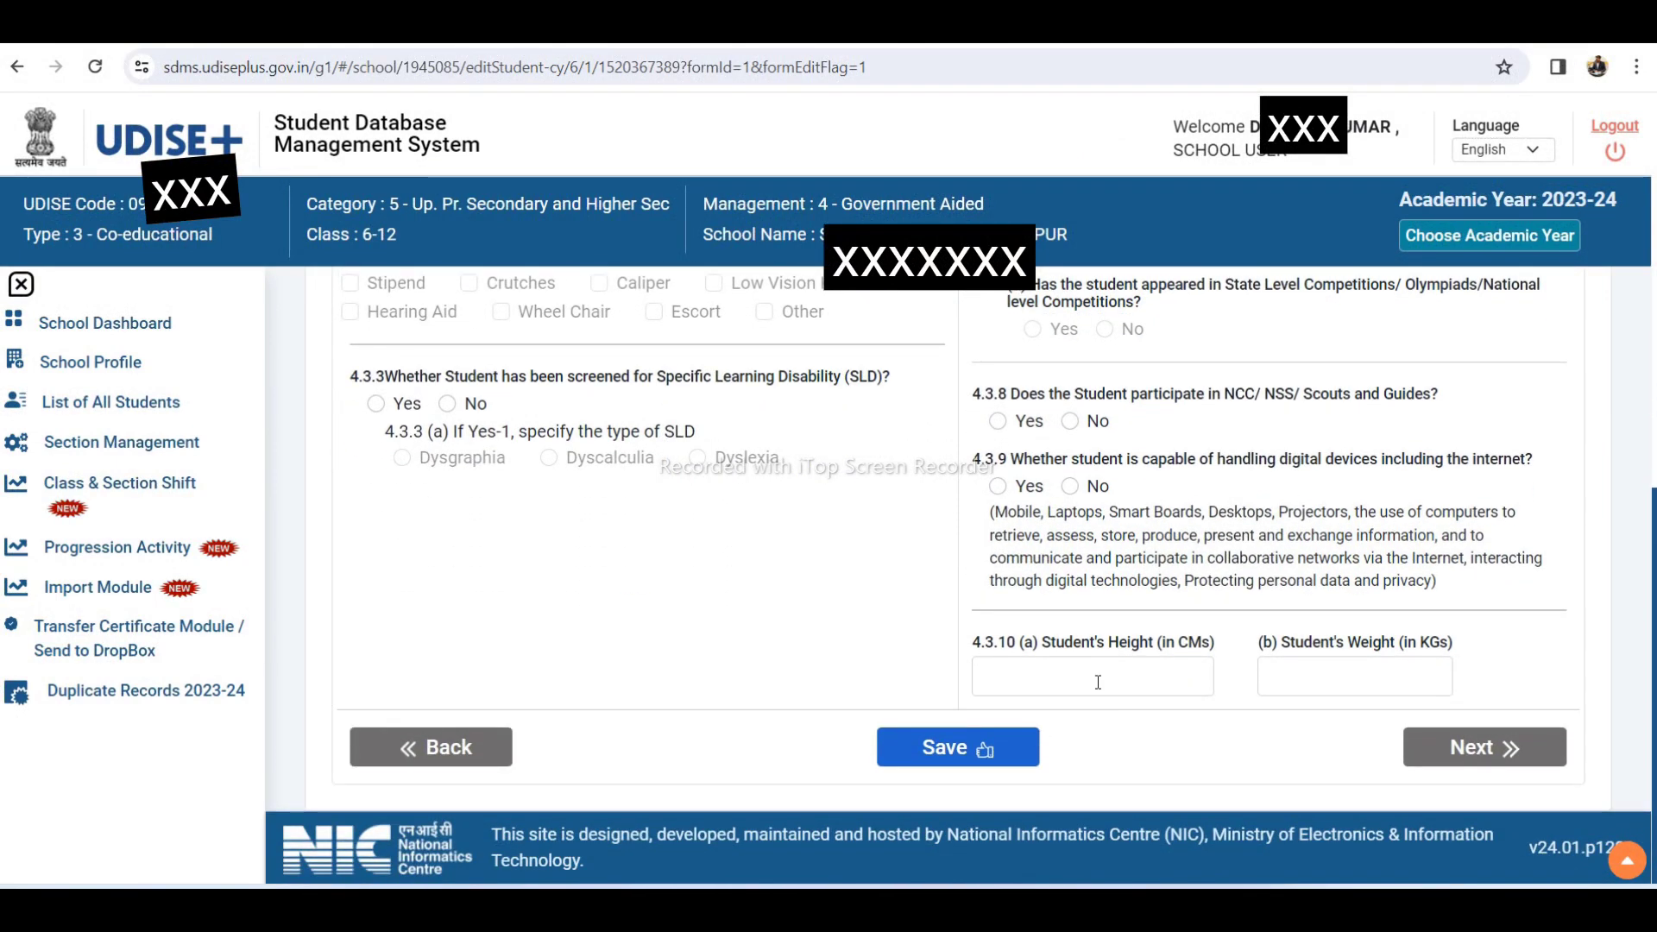
pyautogui.moveTo(1044, 646); pyautogui.dragTo(1163, 649)
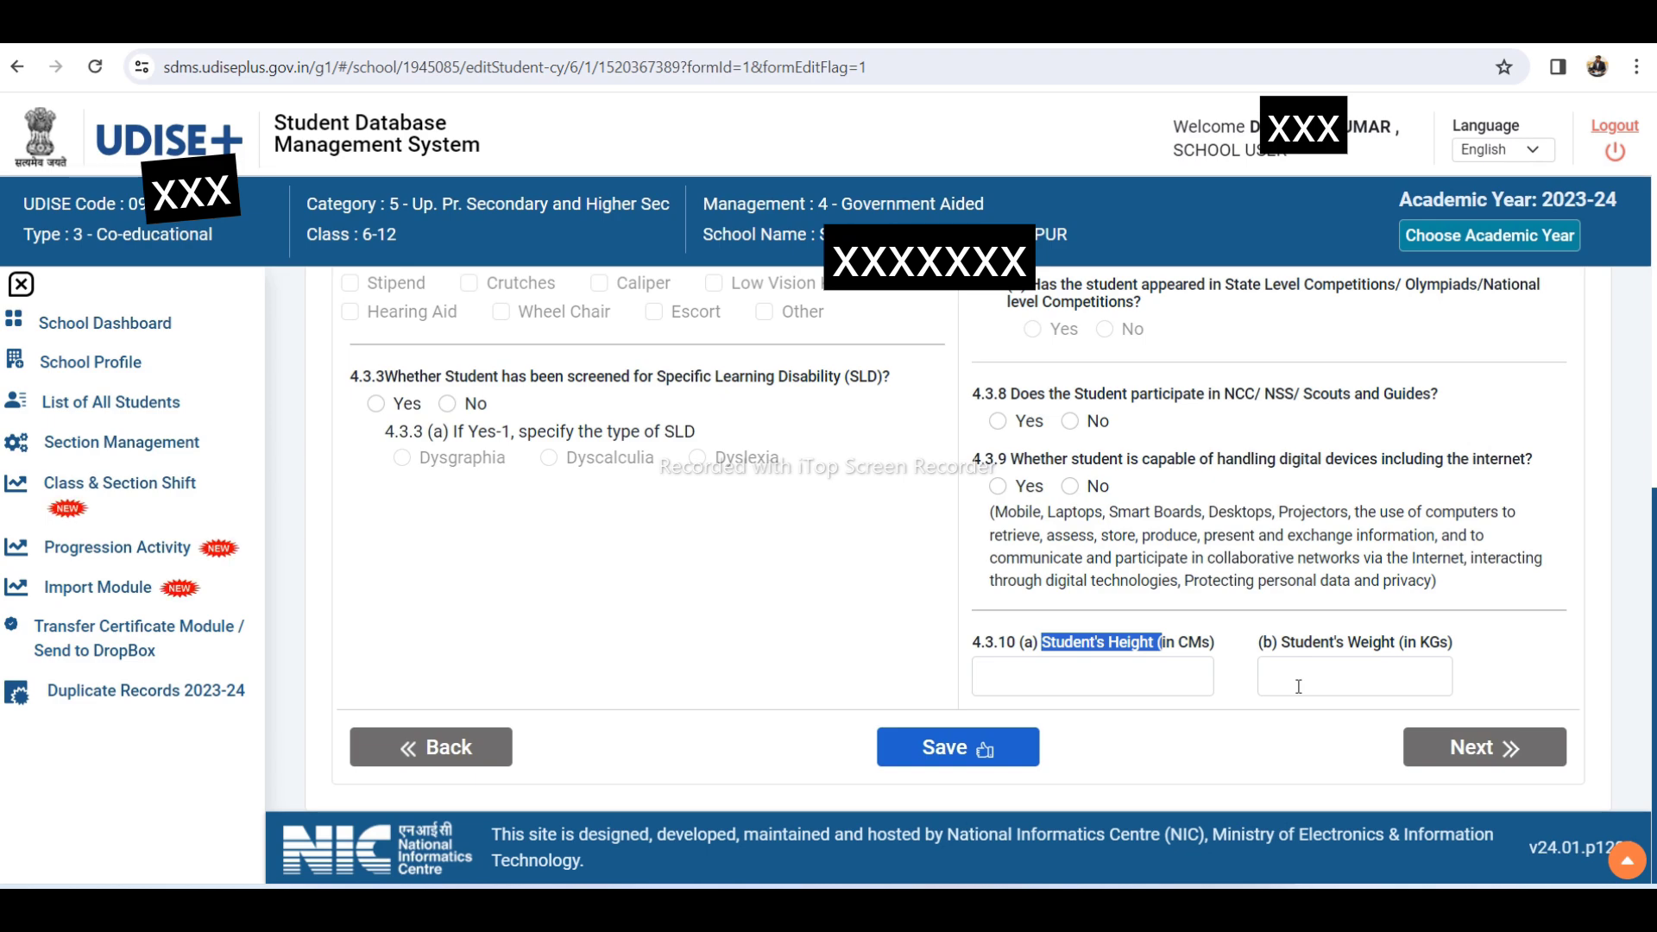
# Open the student profile preview and look through its general, enrolment and facility details
pyautogui.click(1458, 749)
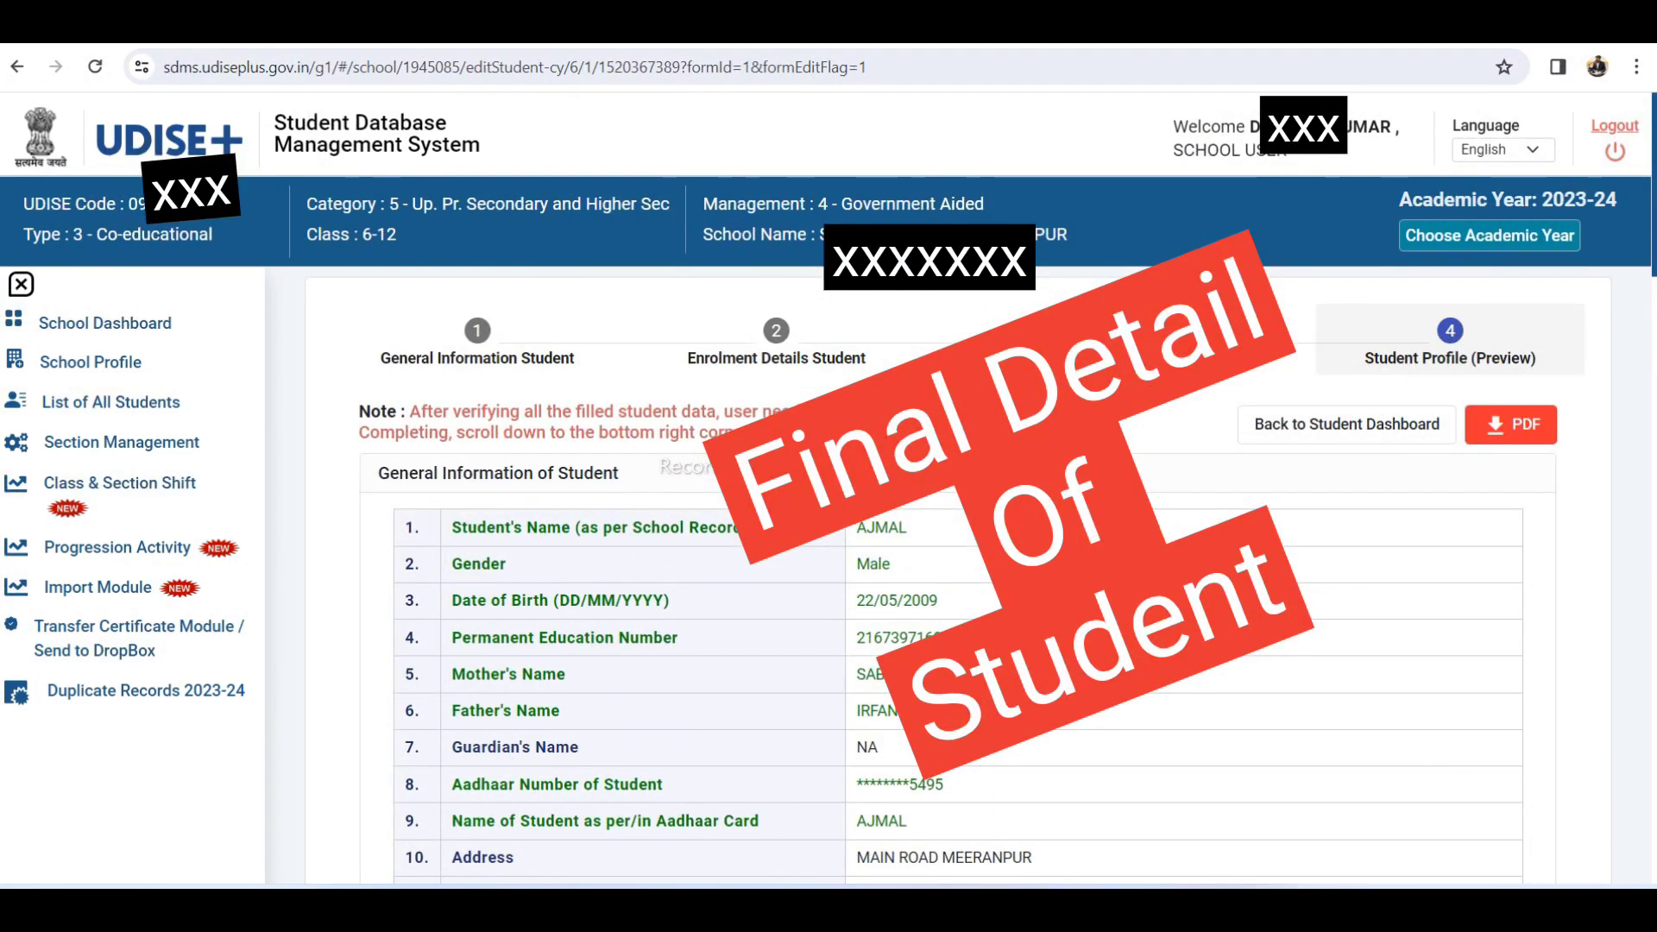
pyautogui.scroll(-9, 958, 578)
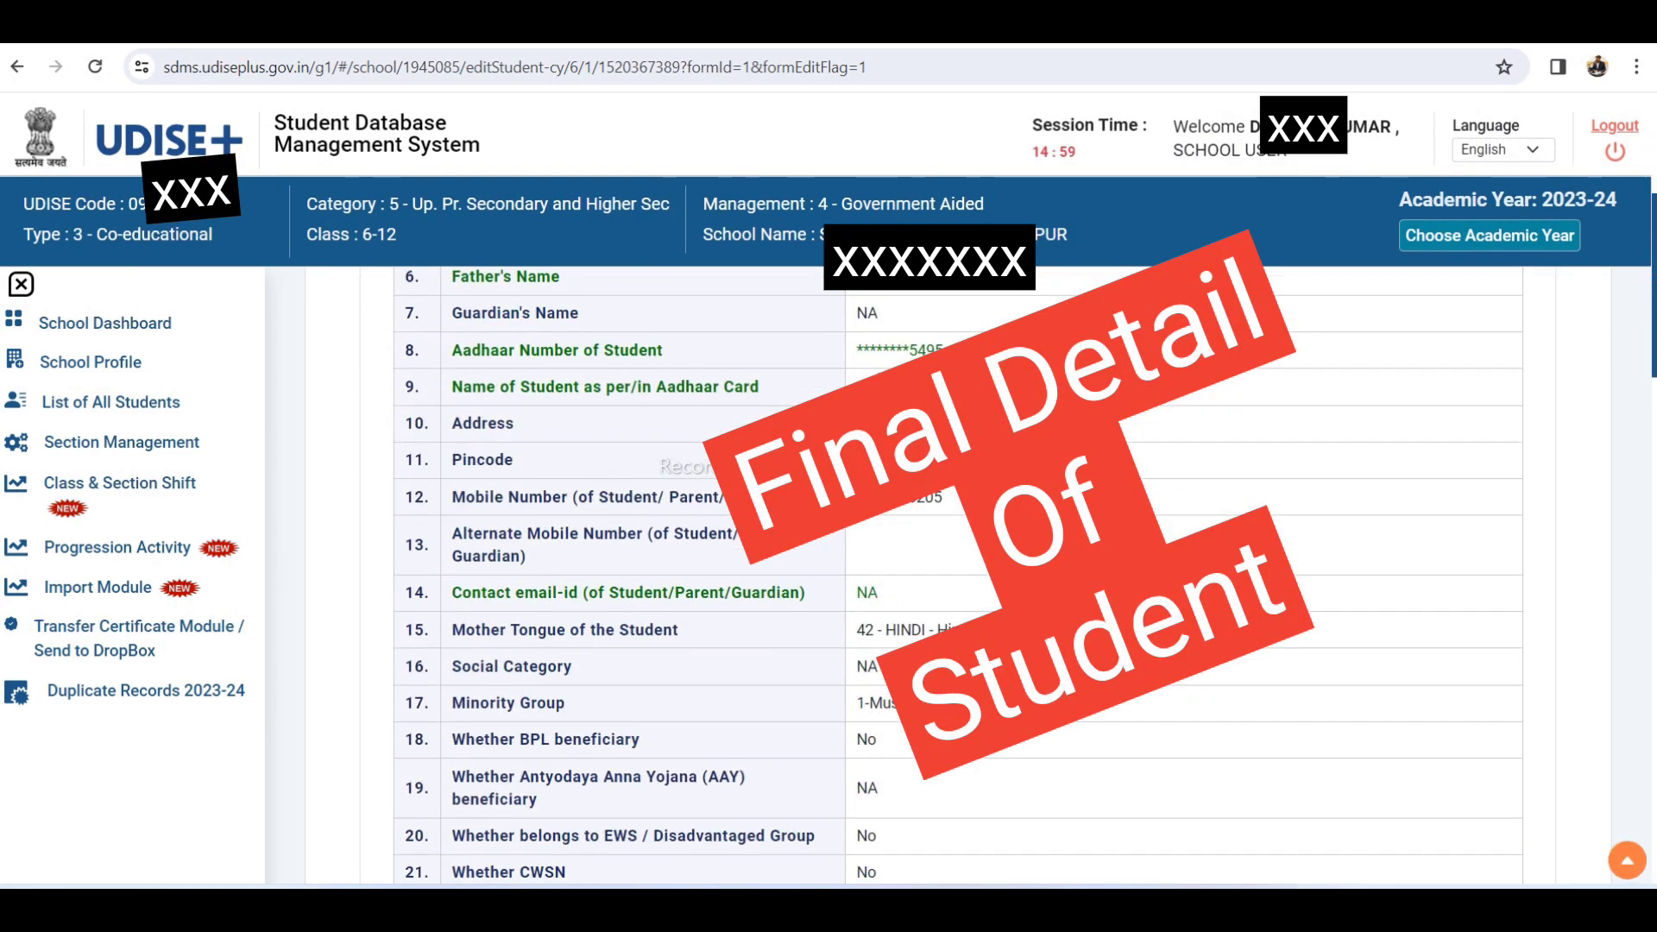
pyautogui.scroll(-2, 958, 579)
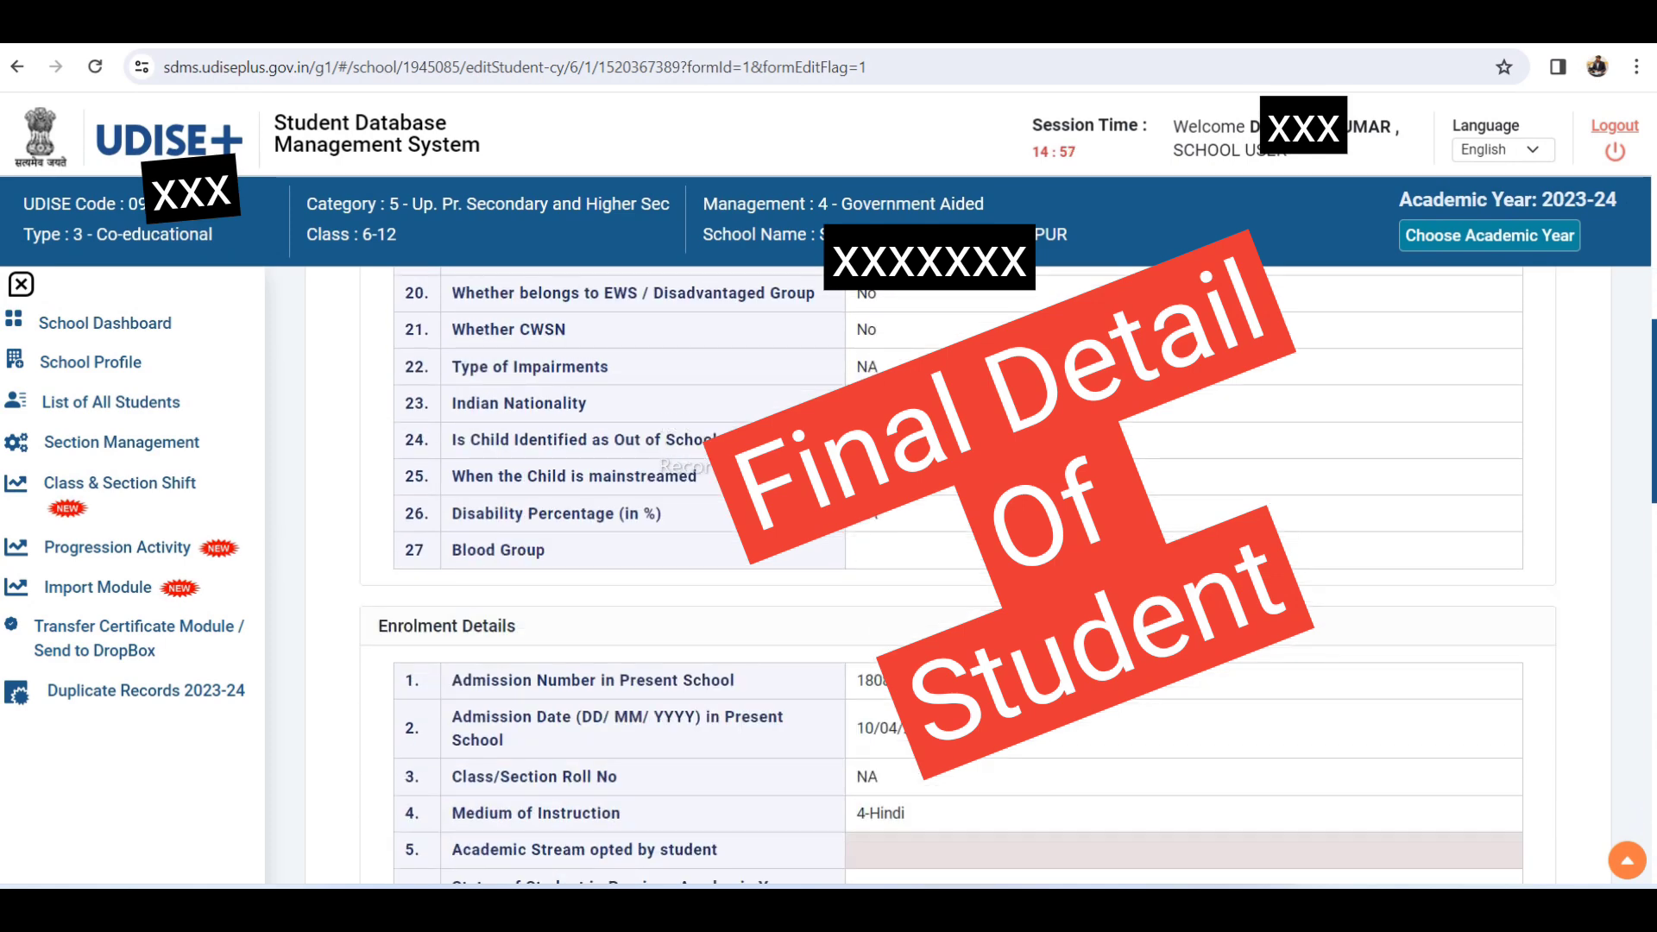
pyautogui.scroll(-4, 958, 578)
pyautogui.scroll(-10, 958, 578)
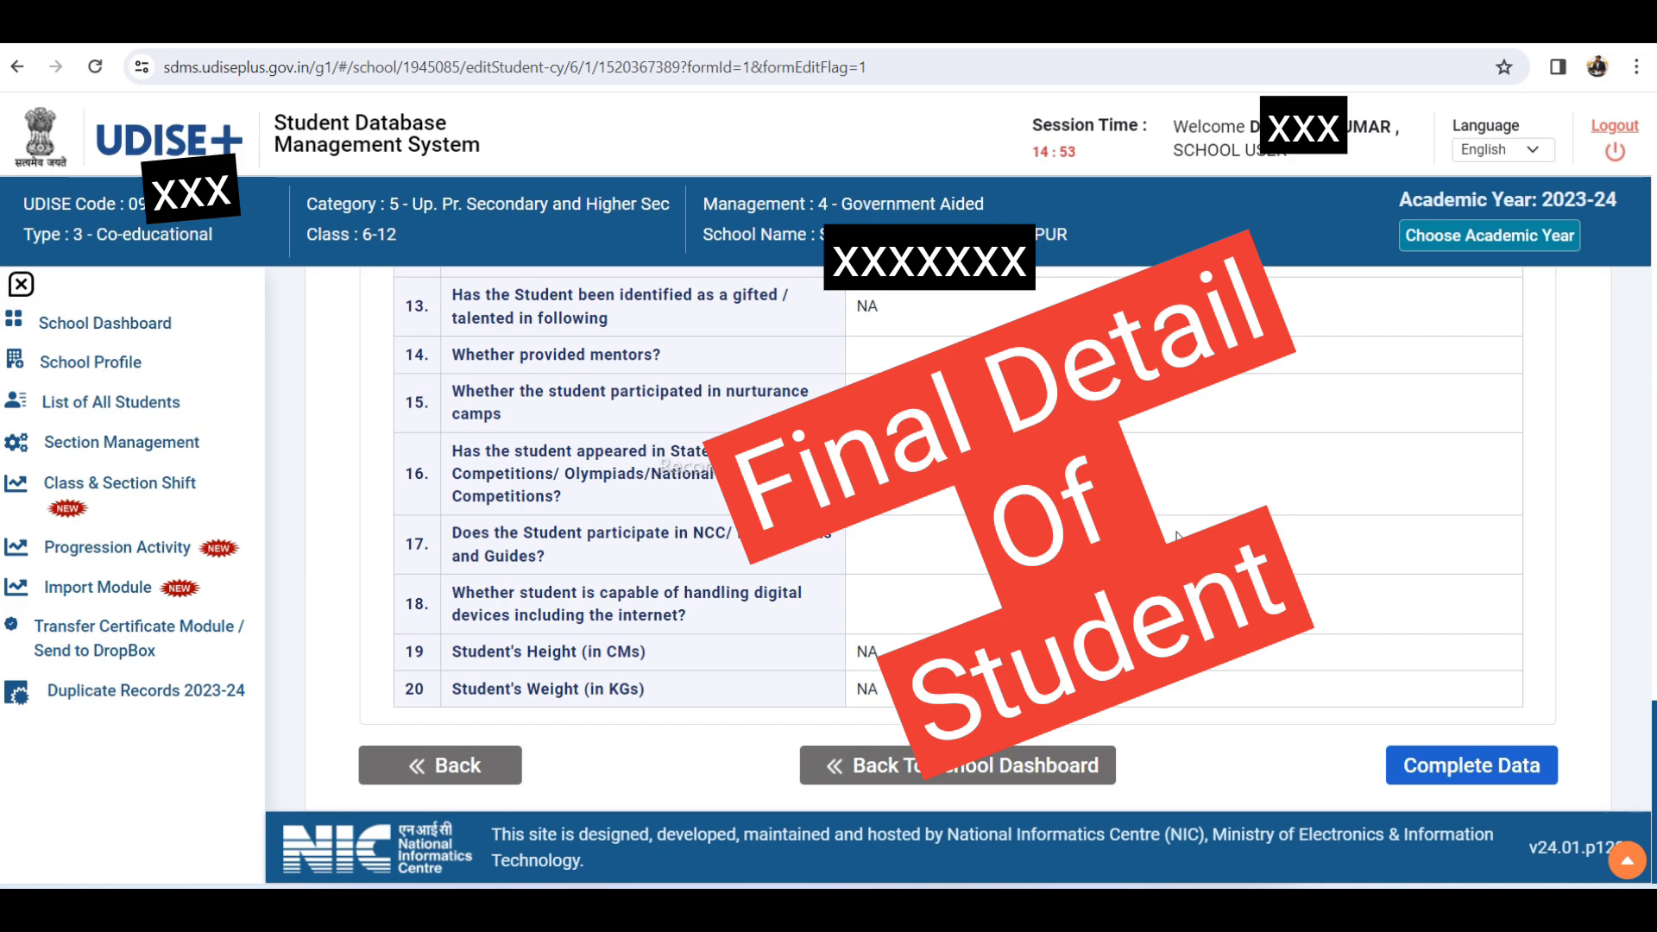
pyautogui.scroll(15, 1176, 535)
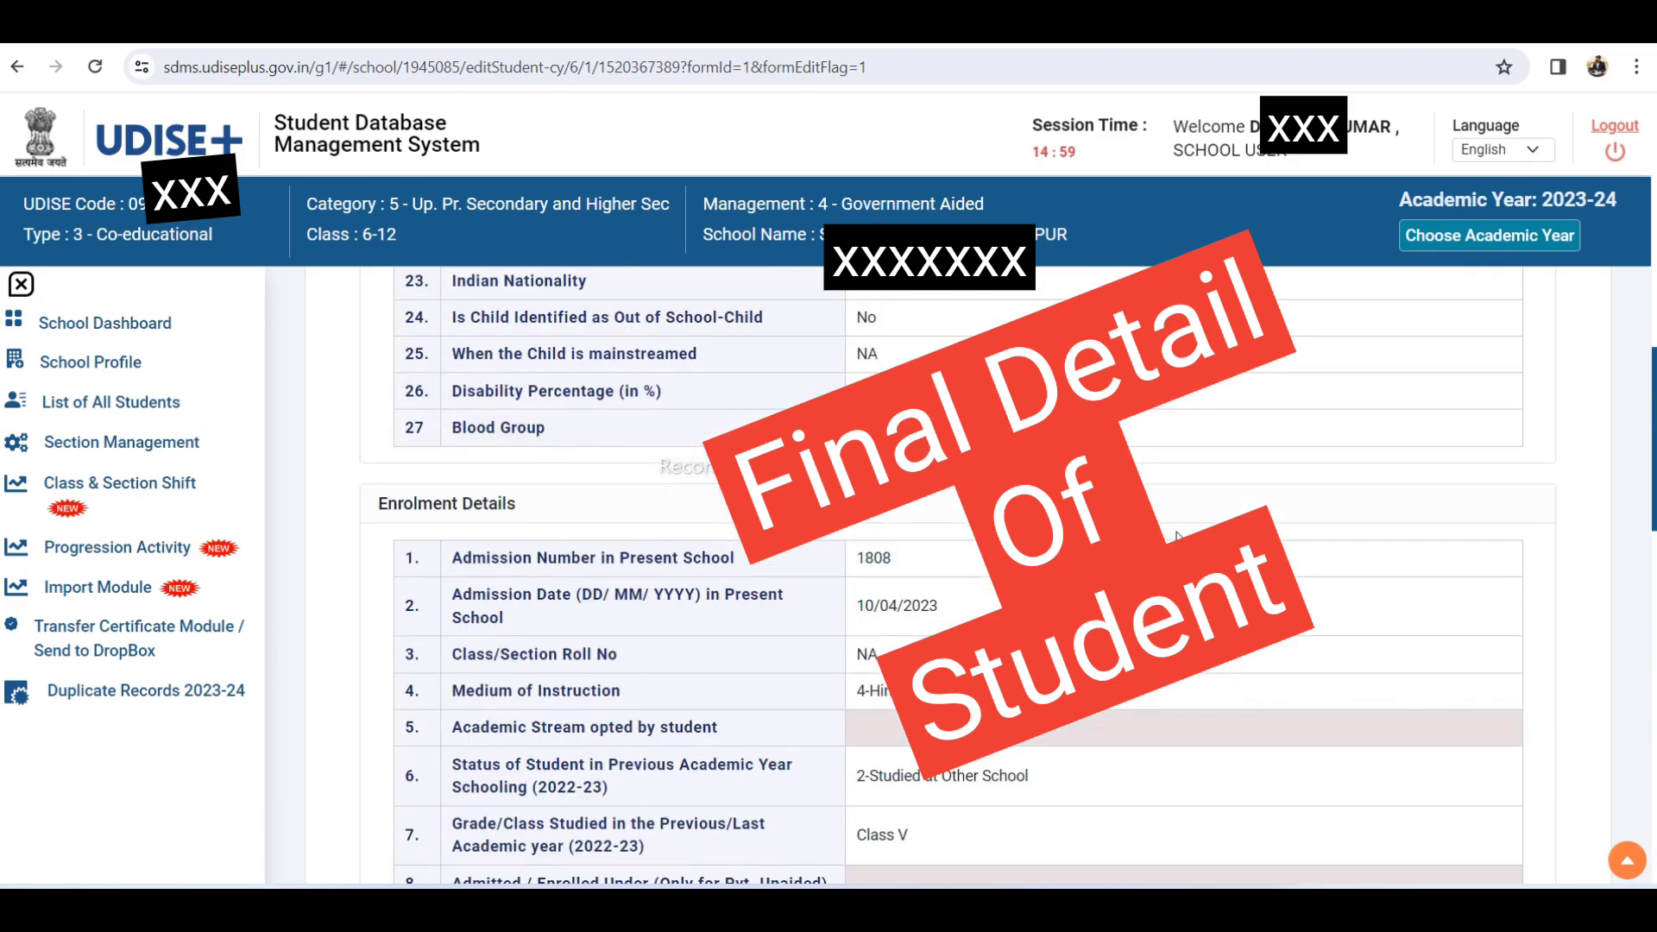
pyautogui.scroll(1, 1167, 529)
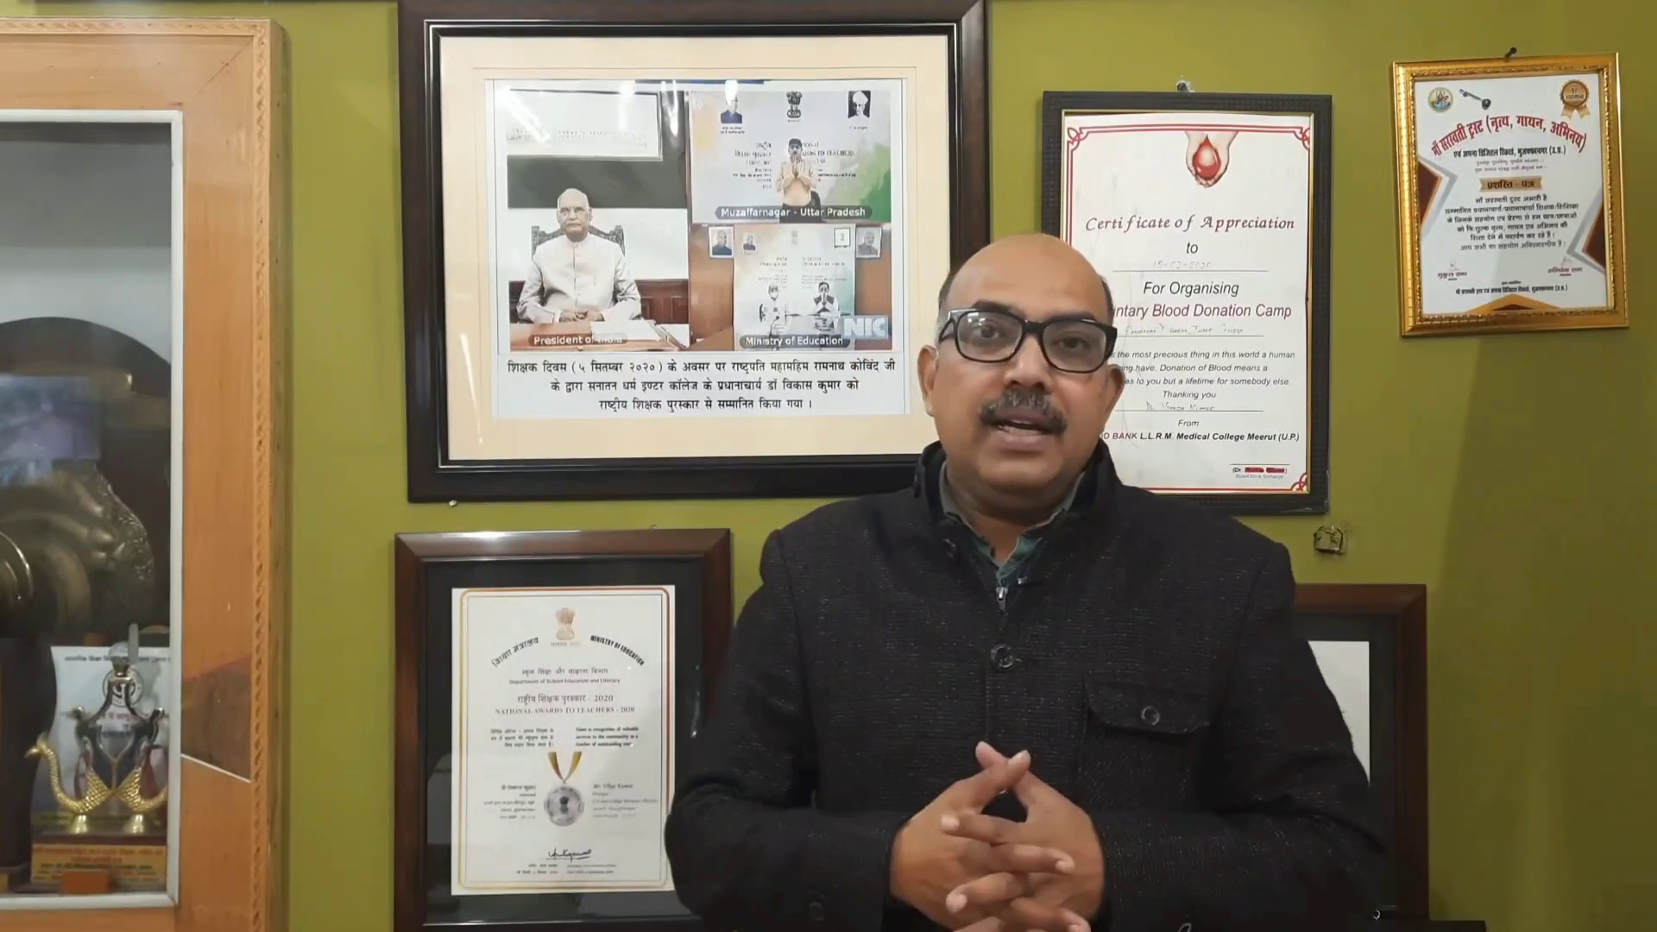